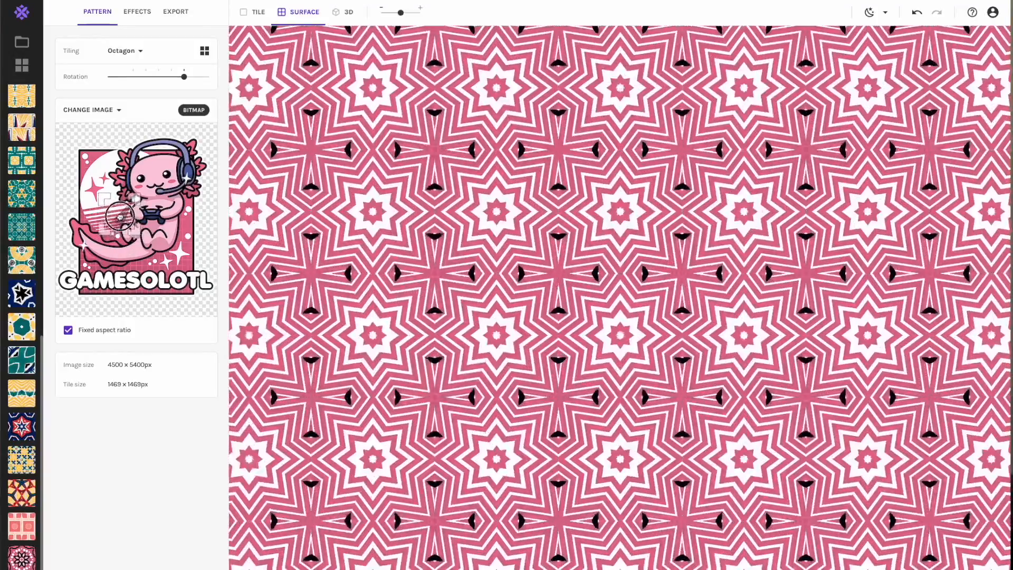
Move the sampling area on the Gamesolotl image to generate a different Octagon-tiled pattern
left_click_drag(125, 225, 88, 228)
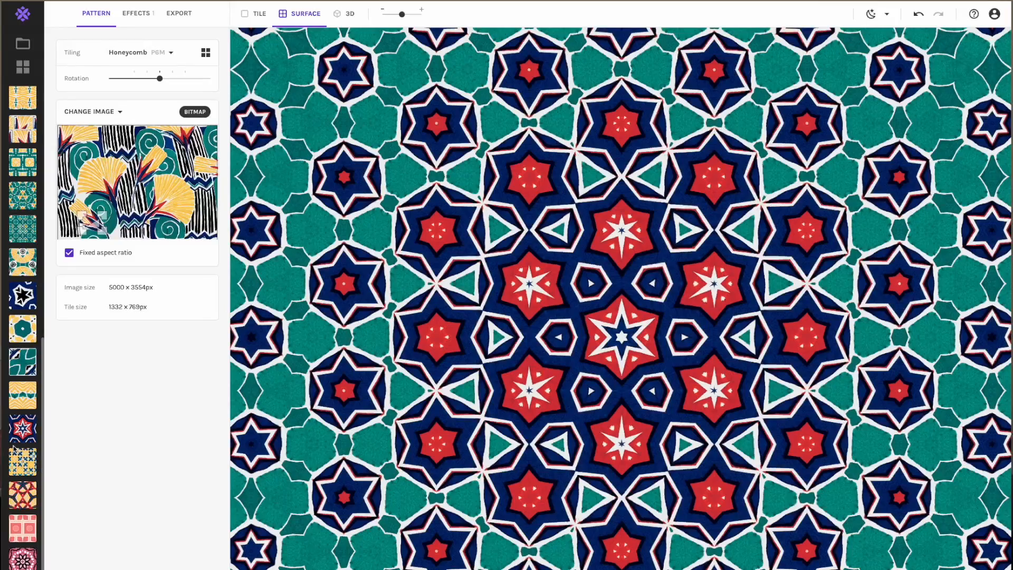
Preview several saved patterns of the collection in turn, including the yellow and blue Cross Weave and the pink Cross Brick designs
mouse_move(23, 459)
left_click(26, 465)
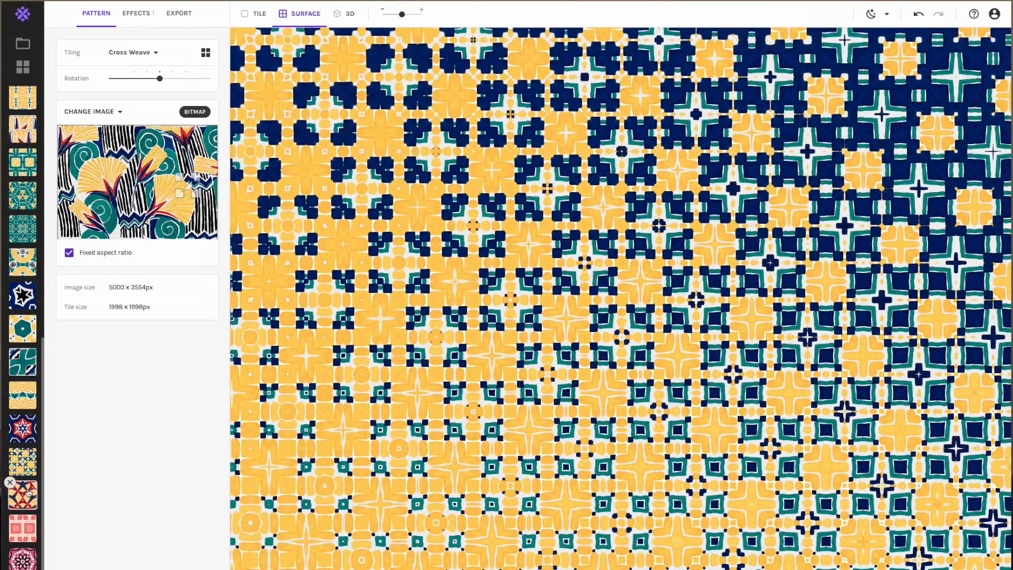
left_click(29, 492)
left_click(33, 520)
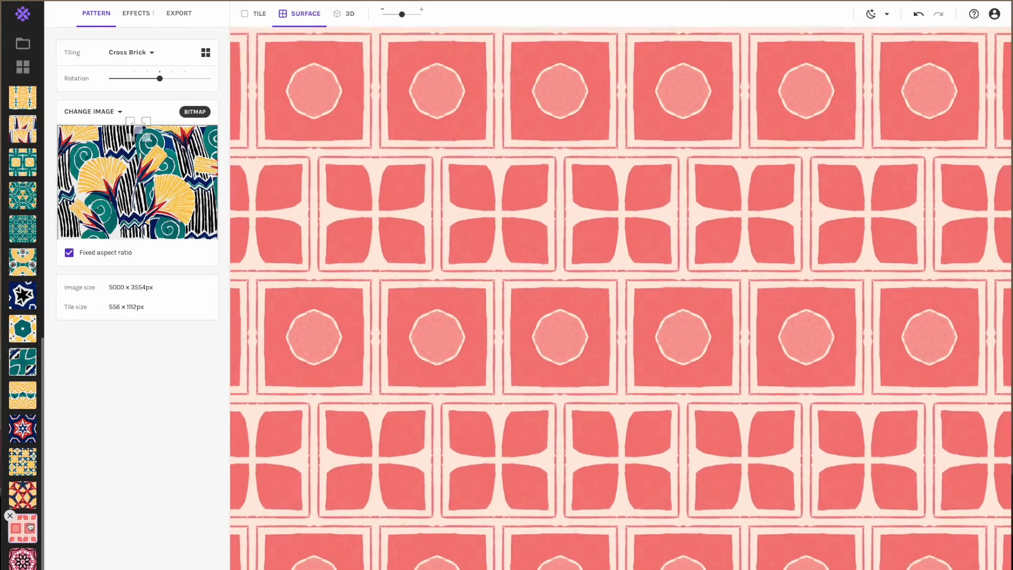
left_click(24, 558)
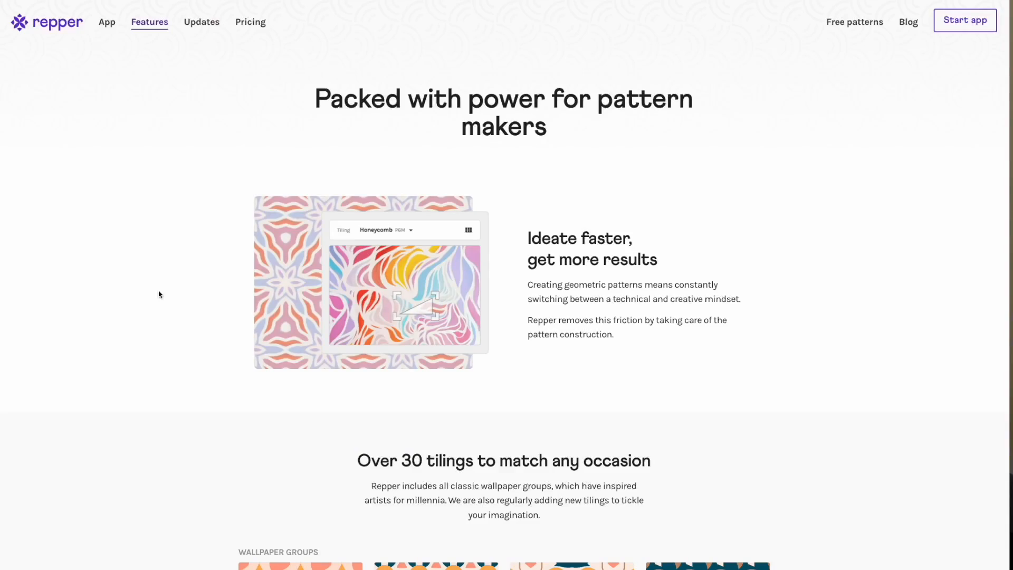
Review the tilings and on-the-fly styling effects presented on the Repper Features page
scroll(225, 347, "down", 8)
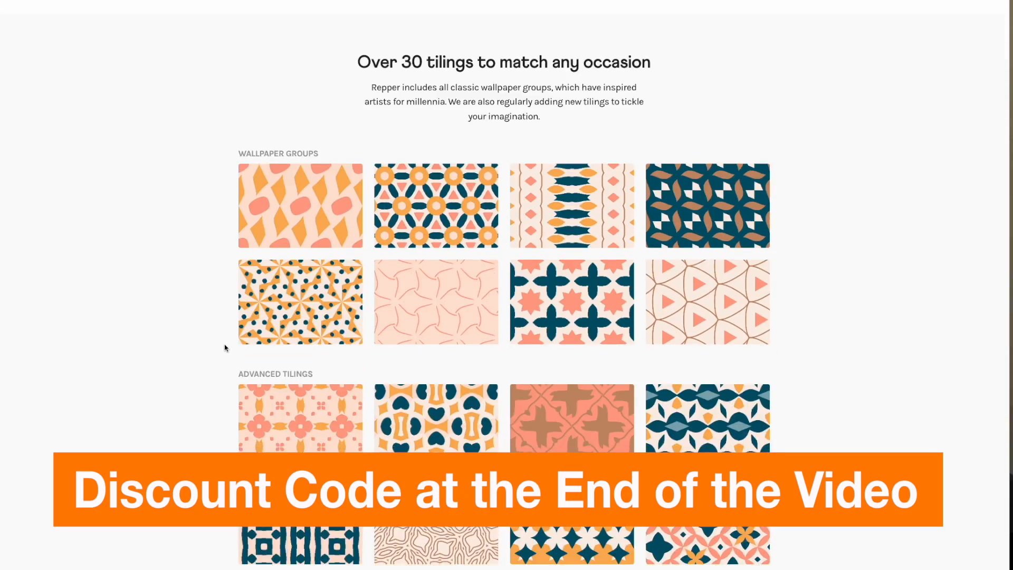
scroll(225, 347, "down", 14)
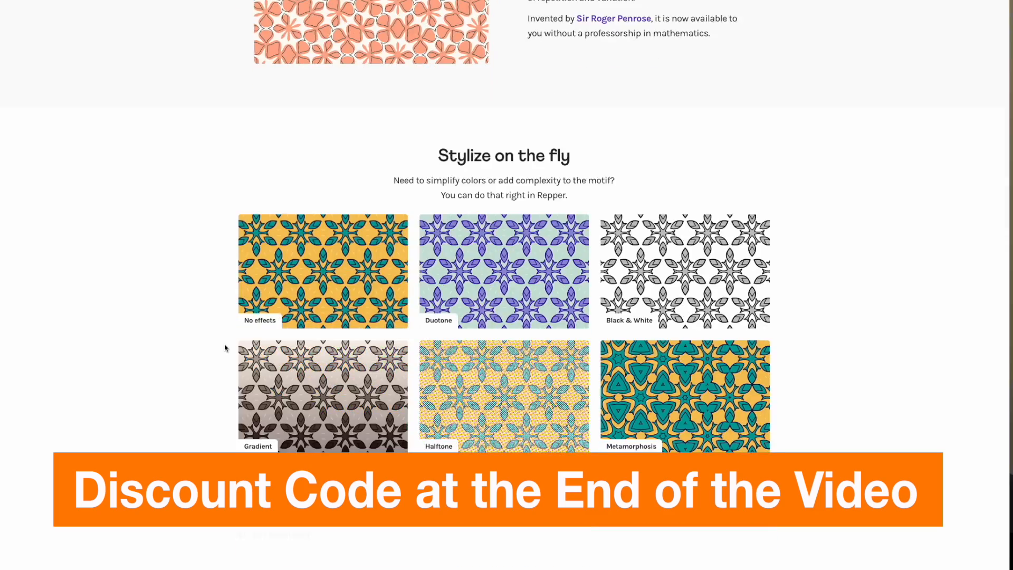
scroll(225, 347, "down", 6)
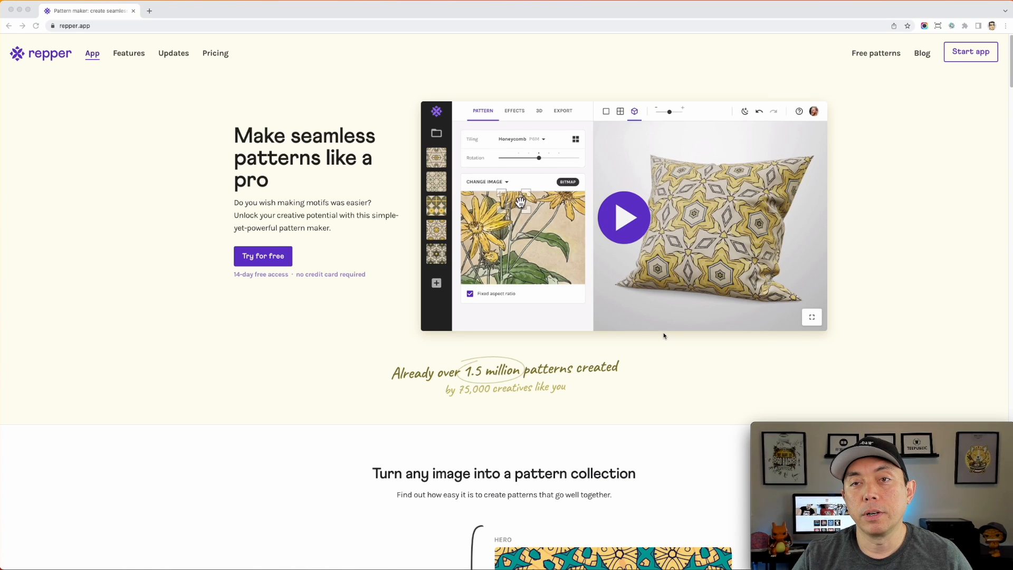
Look through the Repper home page, examining pattern collections, visual styles, 3D previews, commercial use terms and product examples
scroll(664, 336, "down", 6)
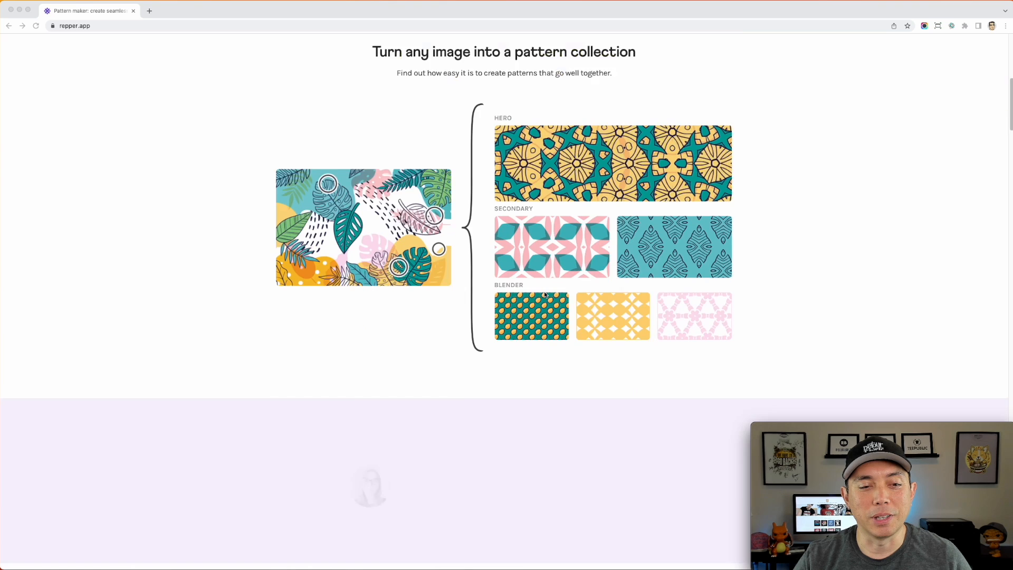
scroll(521, 453, "down", 7)
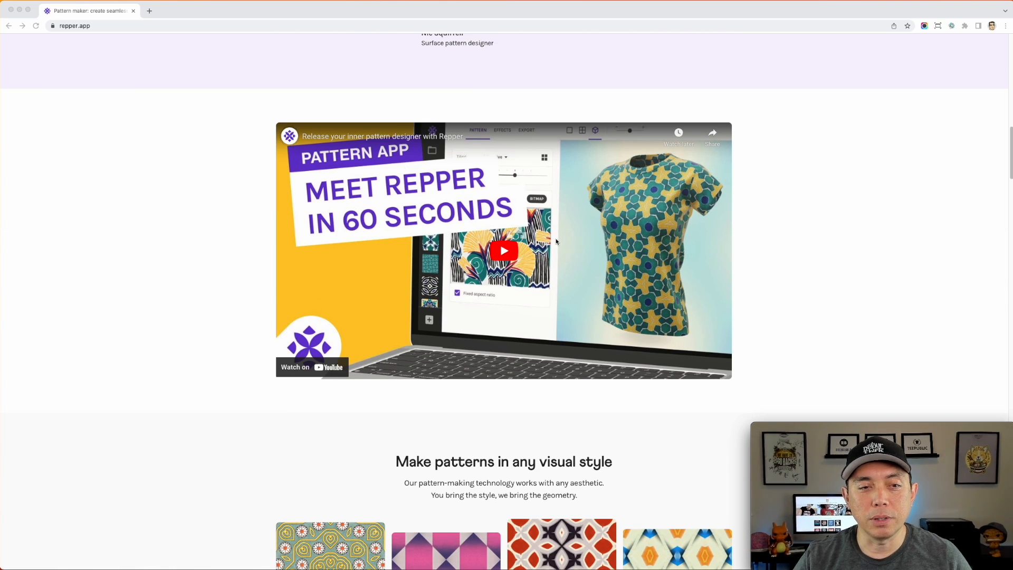
scroll(559, 278, "down", 7)
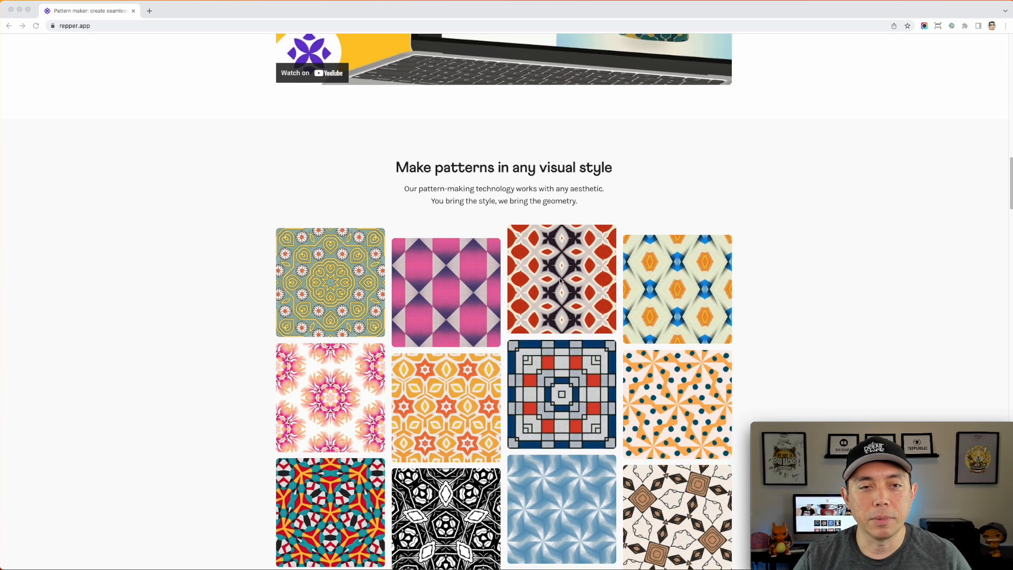
scroll(561, 280, "down", 1)
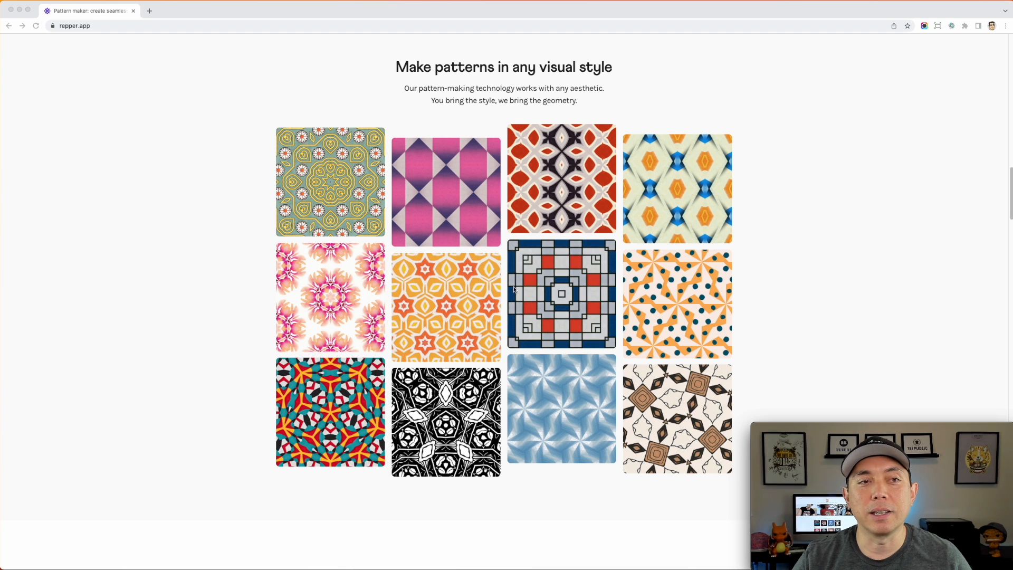
scroll(519, 283, "down", 1)
scroll(519, 282, "down", 8)
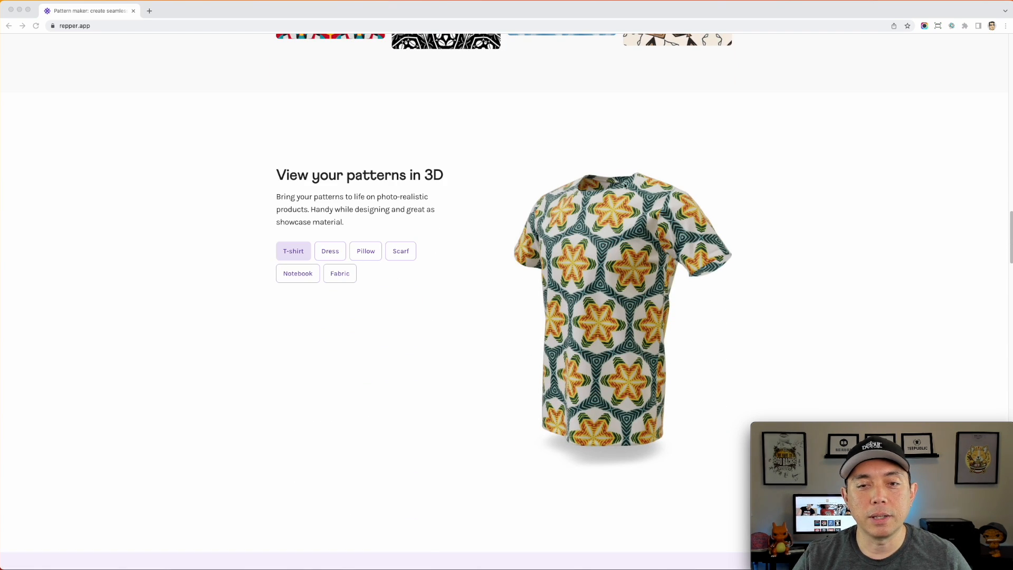
scroll(578, 313, "down", 12)
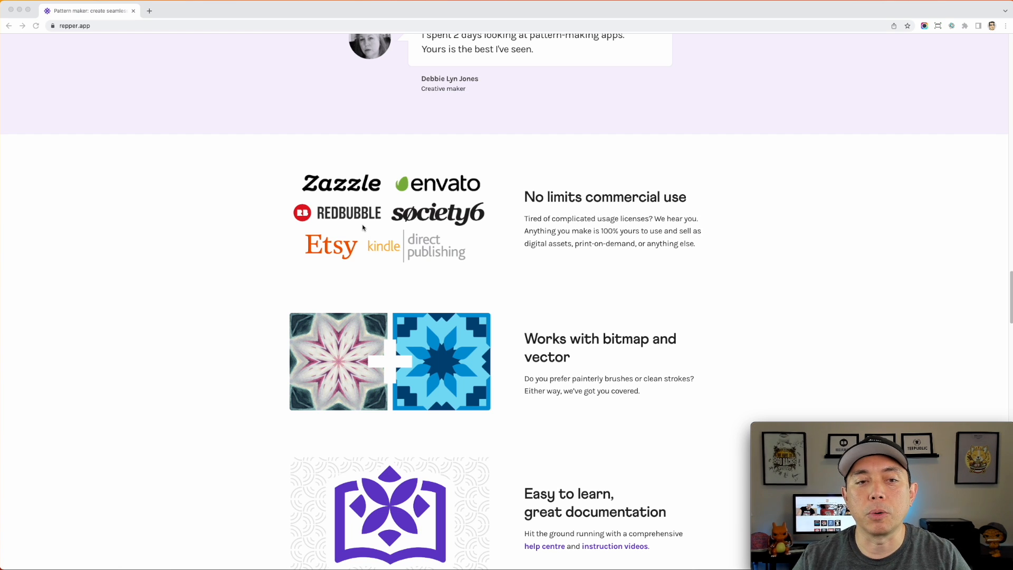
scroll(506, 233, "down", 4)
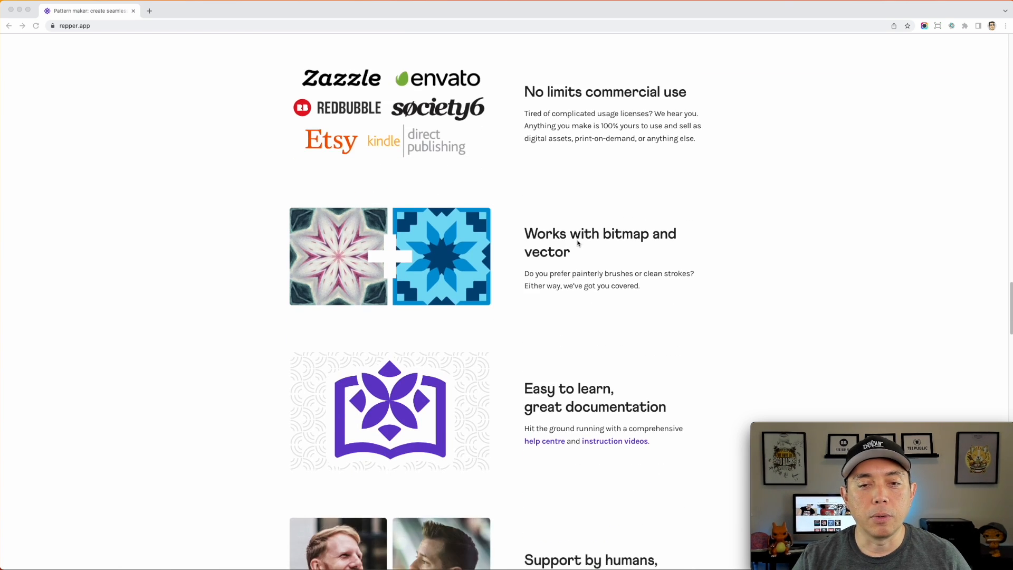
scroll(642, 257, "down", 12)
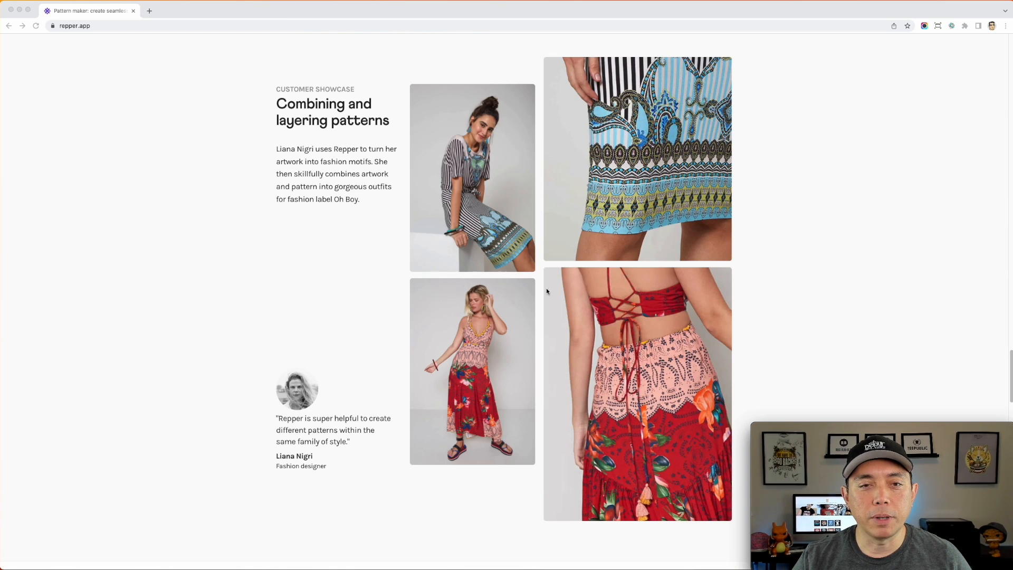
scroll(586, 238, "down", 11)
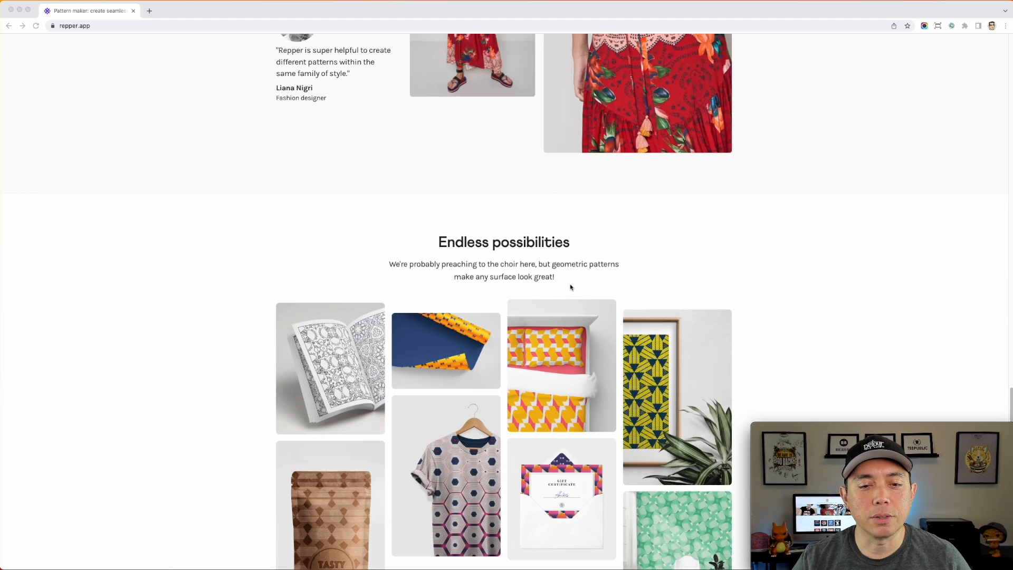
scroll(570, 287, "down", 3)
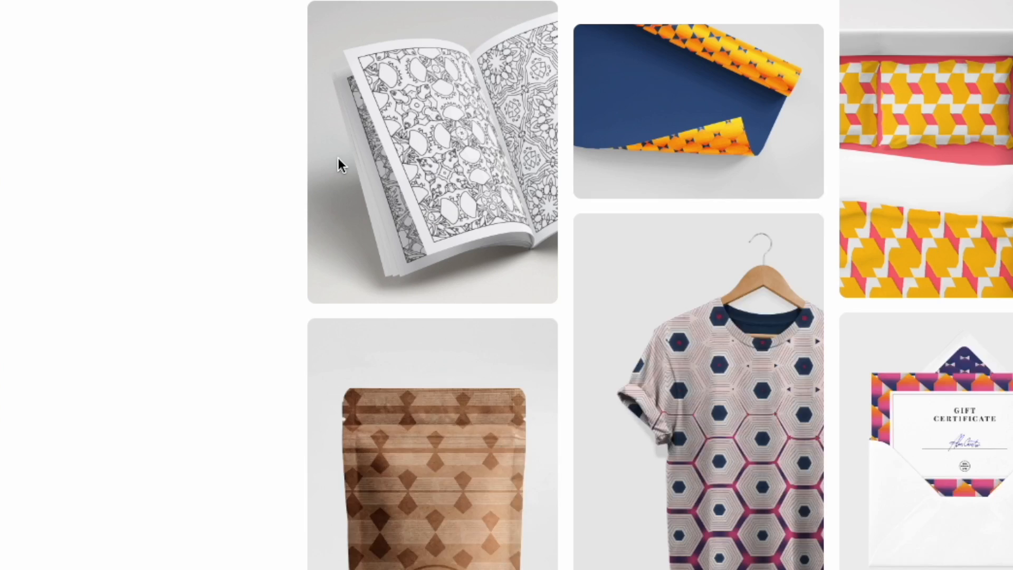
scroll(352, 179, "up", 2)
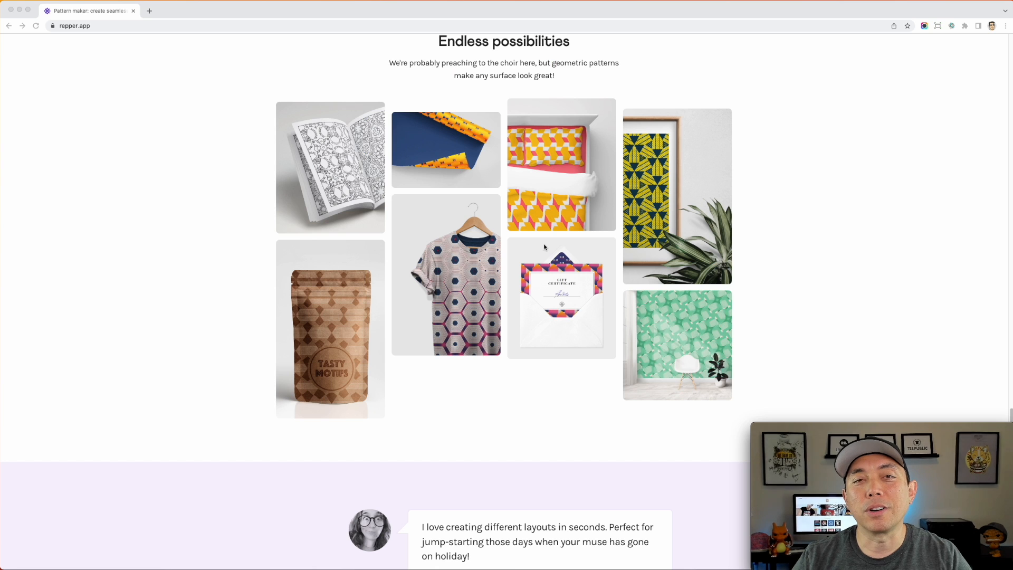
scroll(544, 247, "down", 12)
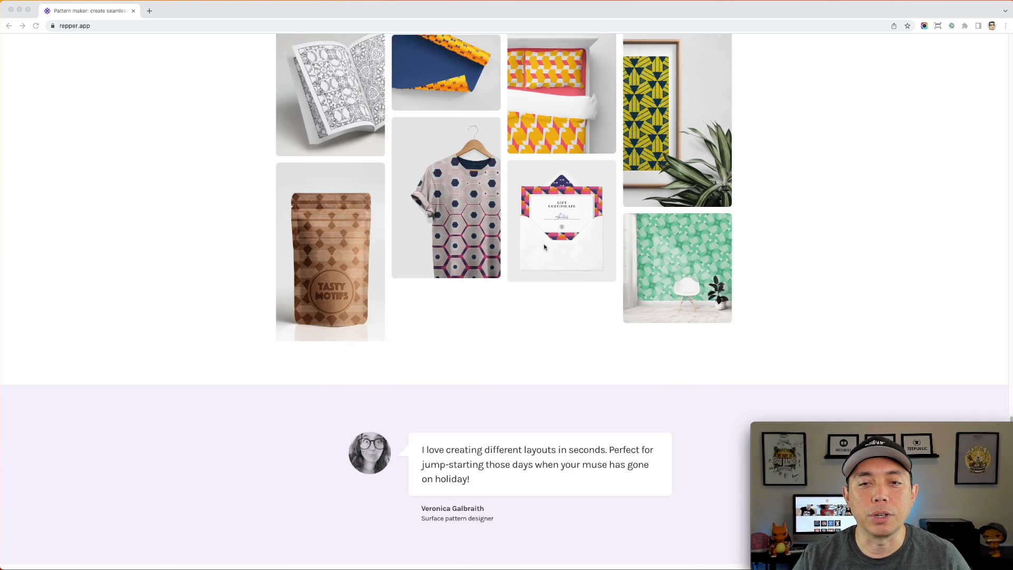
scroll(536, 297, "down", 8)
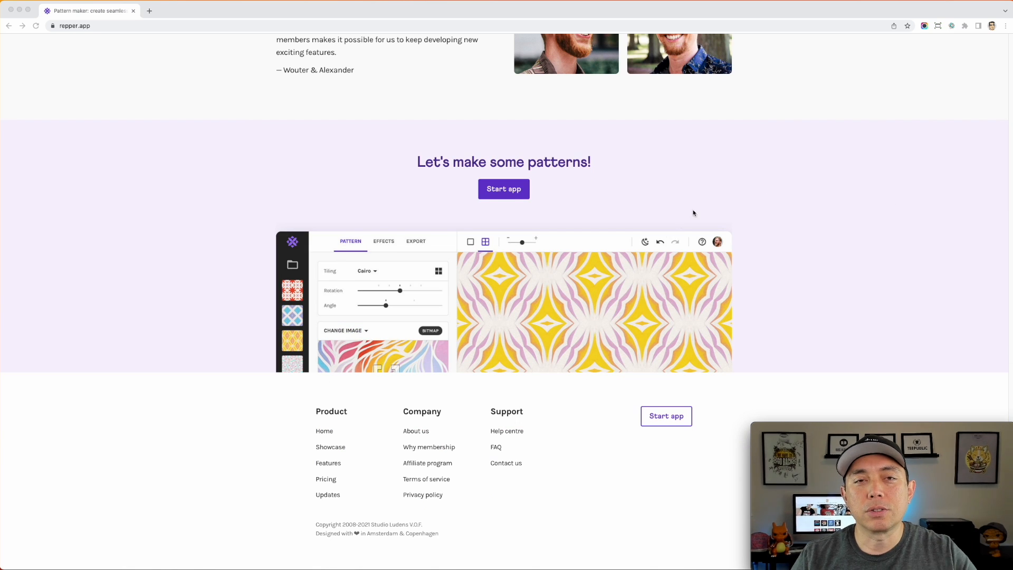
Return to the start of the home page and launch the pattern design app
scroll(705, 207, "up", 10)
scroll(705, 207, "up", 15)
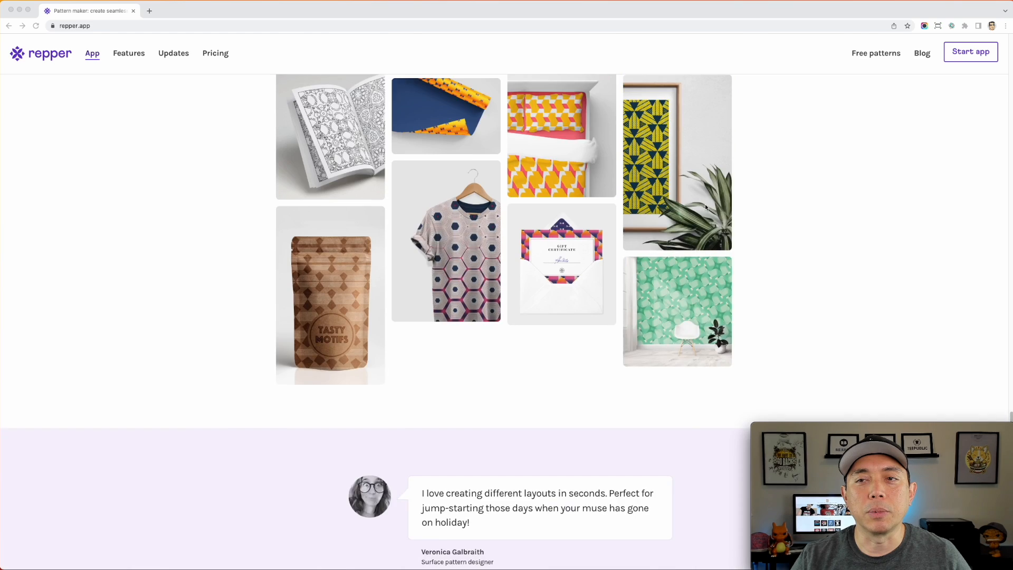
scroll(705, 207, "up", 12)
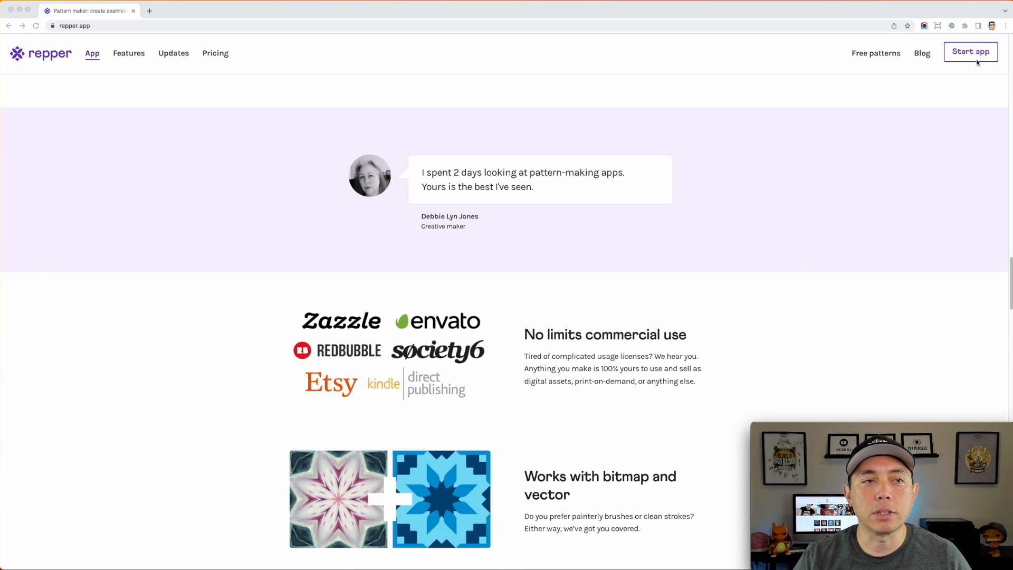
scroll(881, 182, "up", 15)
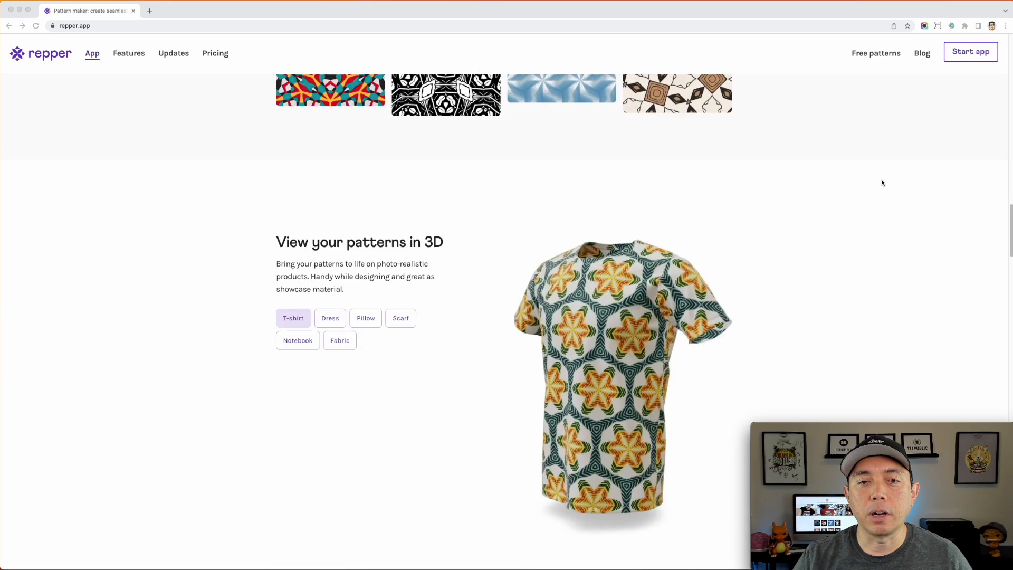
scroll(880, 185, "up", 12)
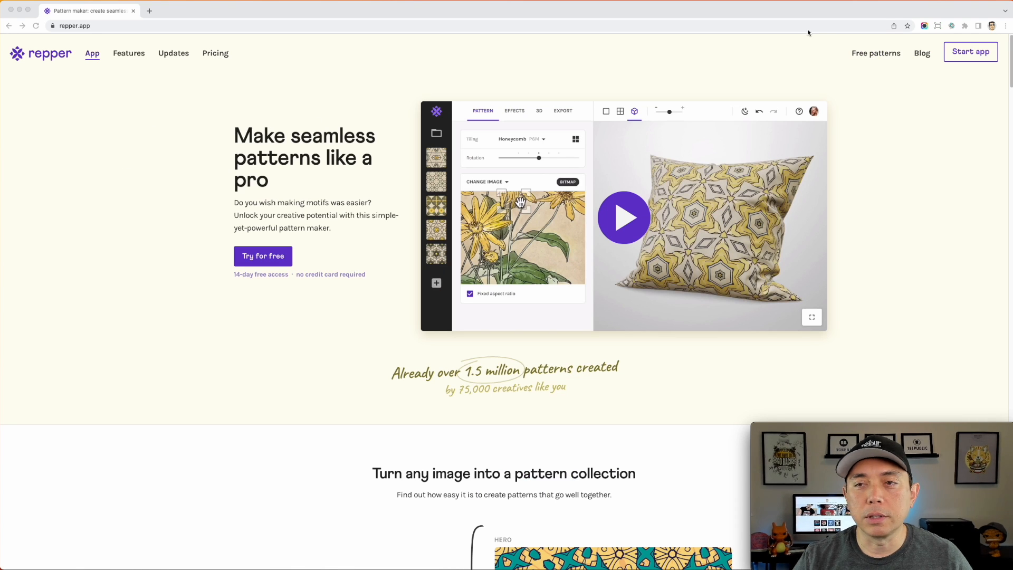
left_click(980, 53)
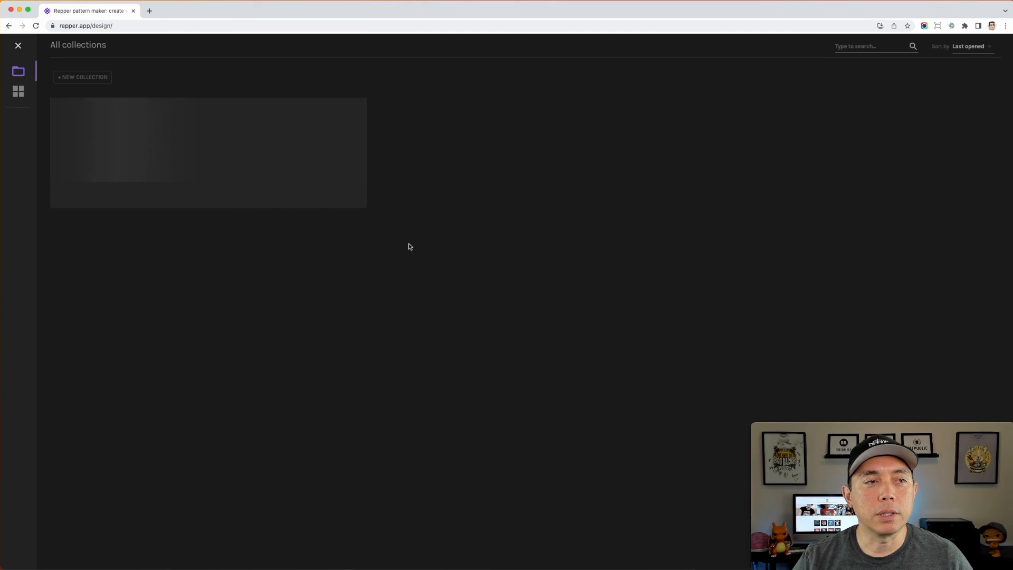
View the patterns of the Demo Project collection based on the stencil print and open it in the editor
mouse_move(531, 127)
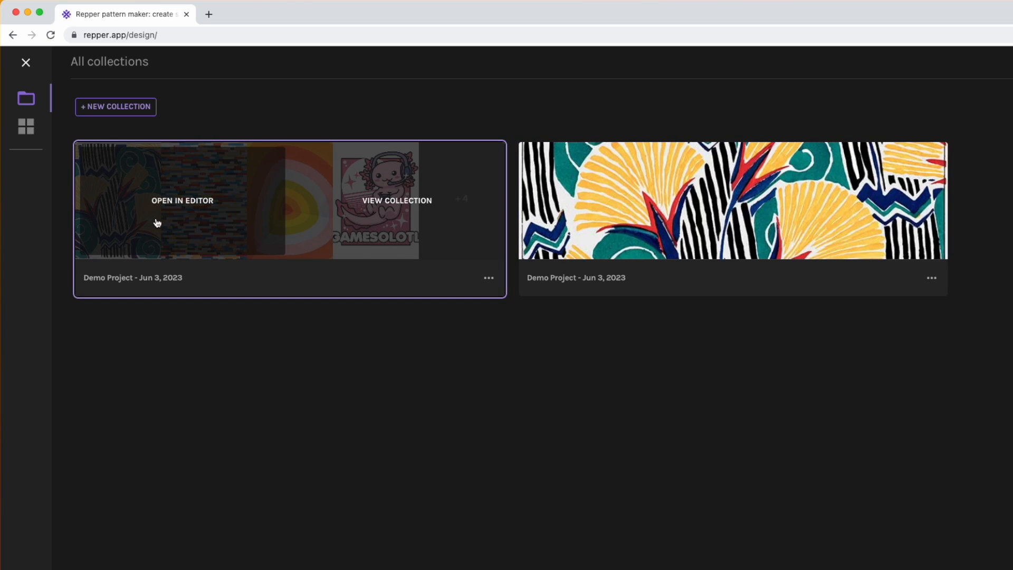
left_click(381, 207)
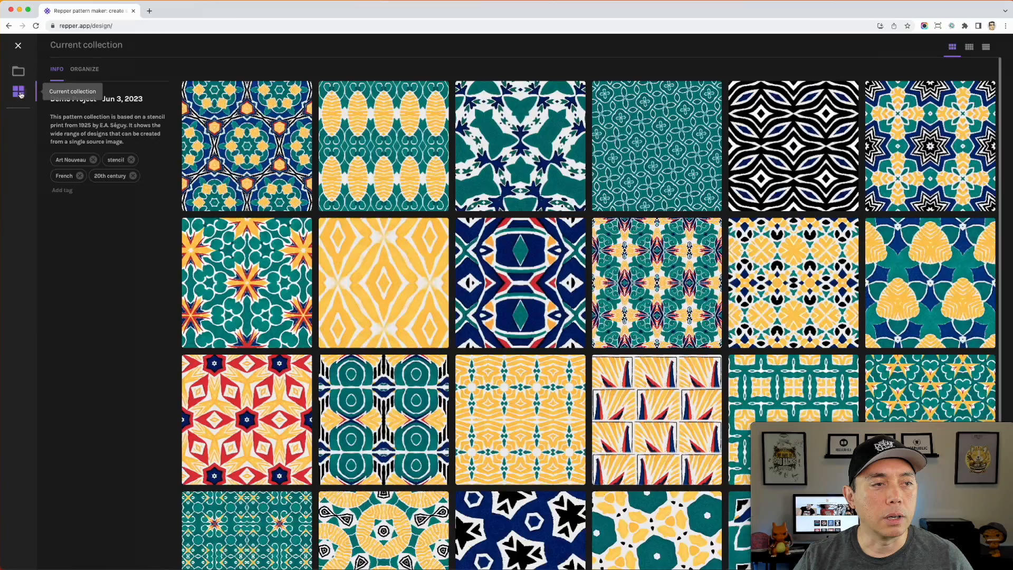
left_click(45, 109)
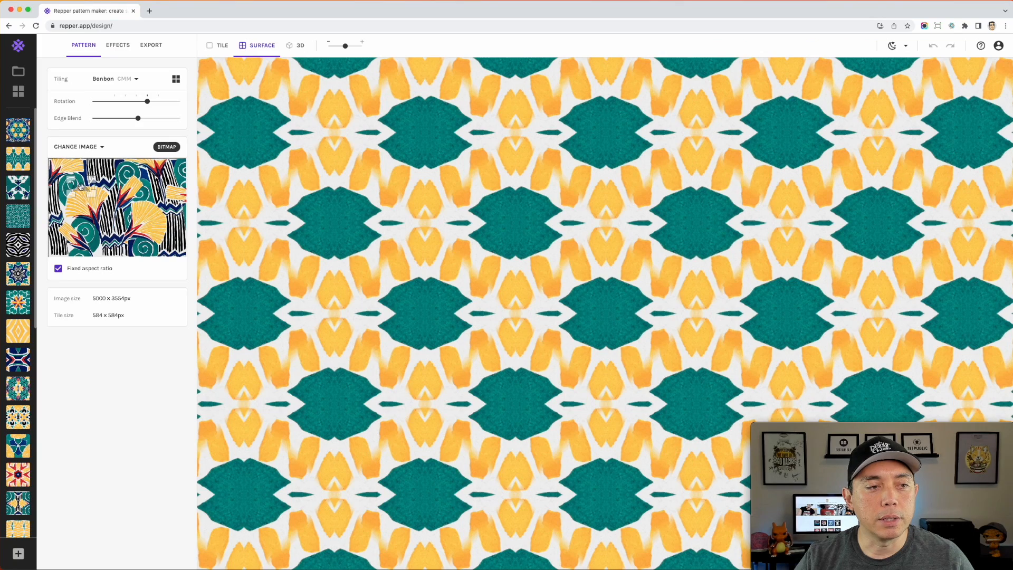
Reposition the sampling area on the stencil print around the green spiral and yellow fan to vary the Bonbon pattern
left_click_drag(148, 280, 158, 288)
mouse_move(86, 191)
left_mouse_down()
mouse_move(100, 187)
mouse_move(81, 188)
left_mouse_up()
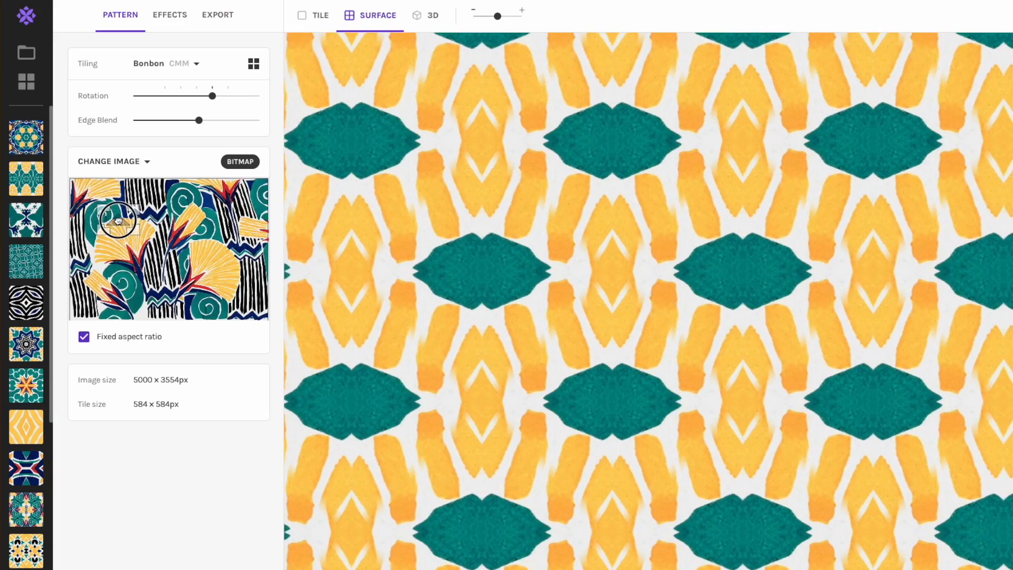
left_click_drag(118, 220, 110, 219)
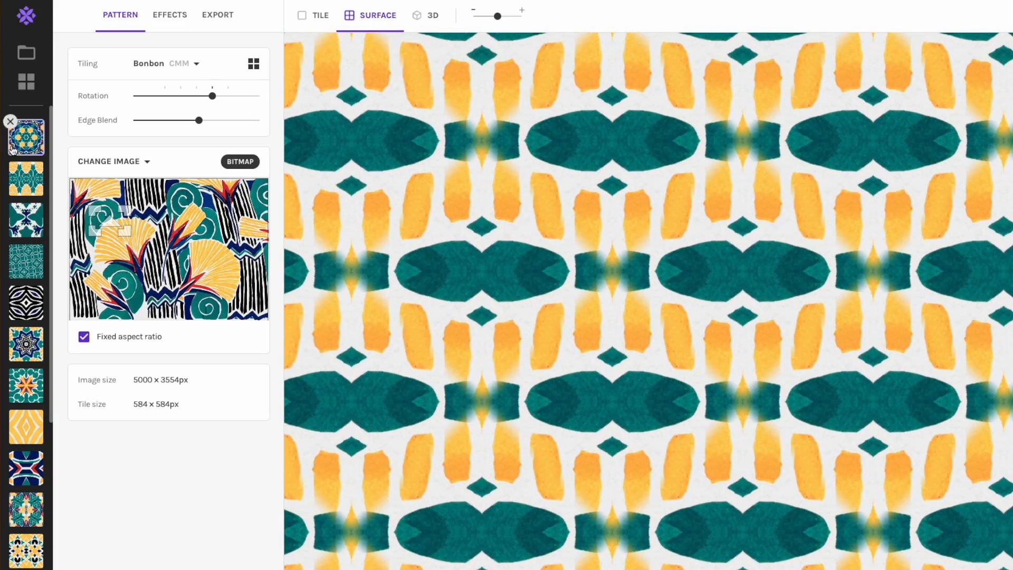
Preview the demo collection's saved patterns one by one, from the green and yellow Facade pattern to the yellow Bonbon diamond pattern
left_click(30, 184)
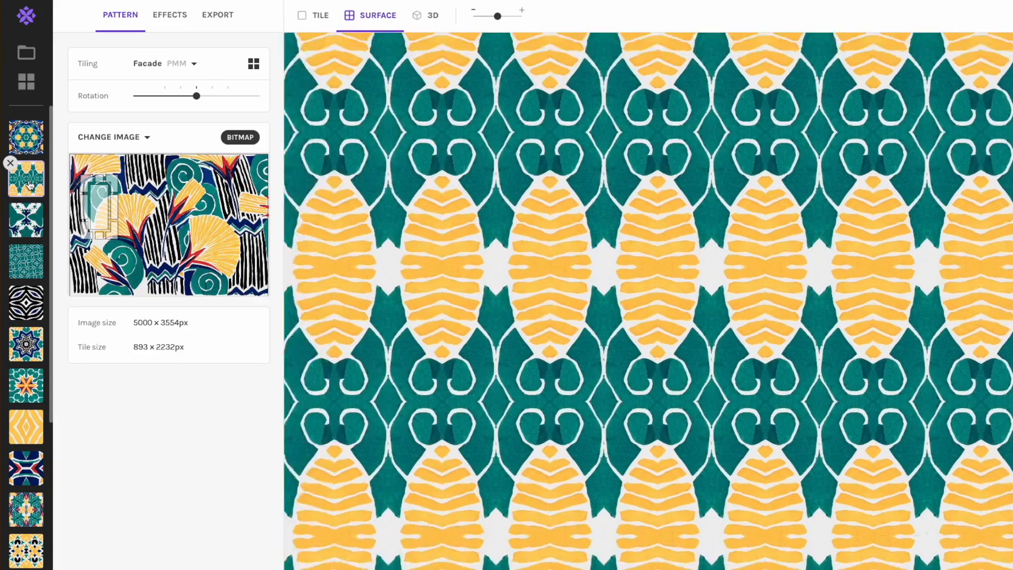
left_click(27, 257)
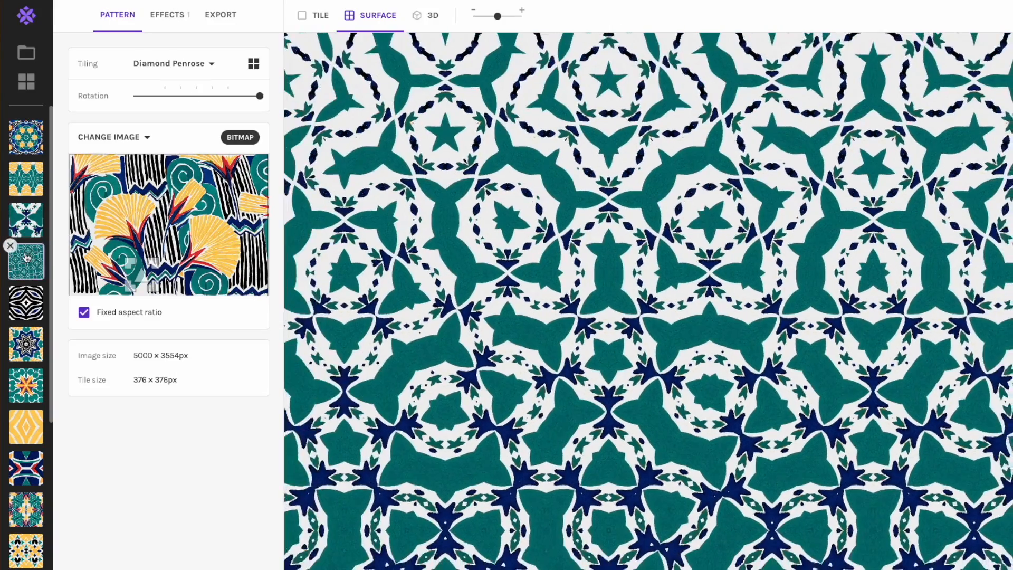
left_click(24, 271)
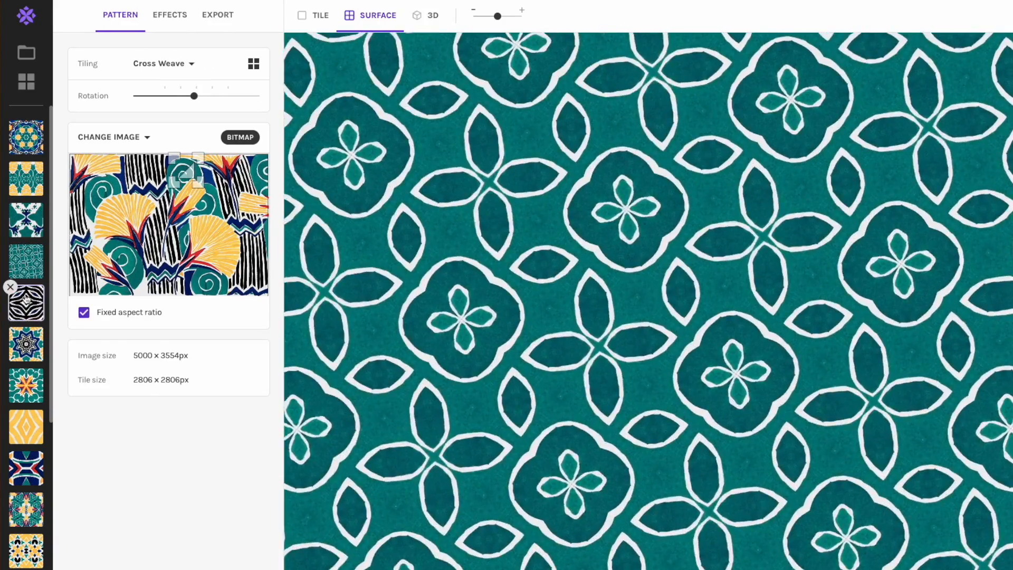
left_click(26, 303)
left_click(25, 339)
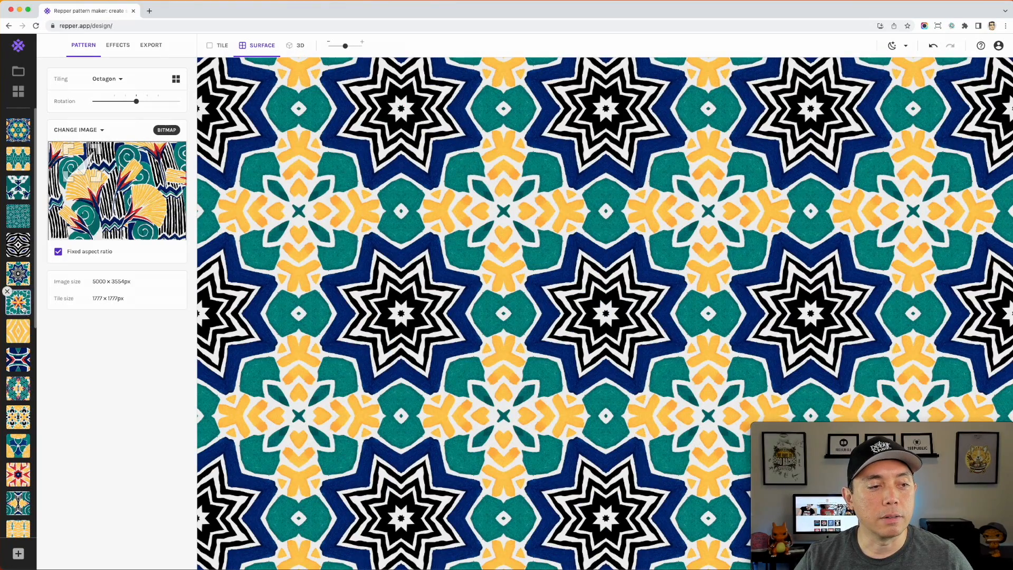
left_click(24, 303)
left_click(24, 330)
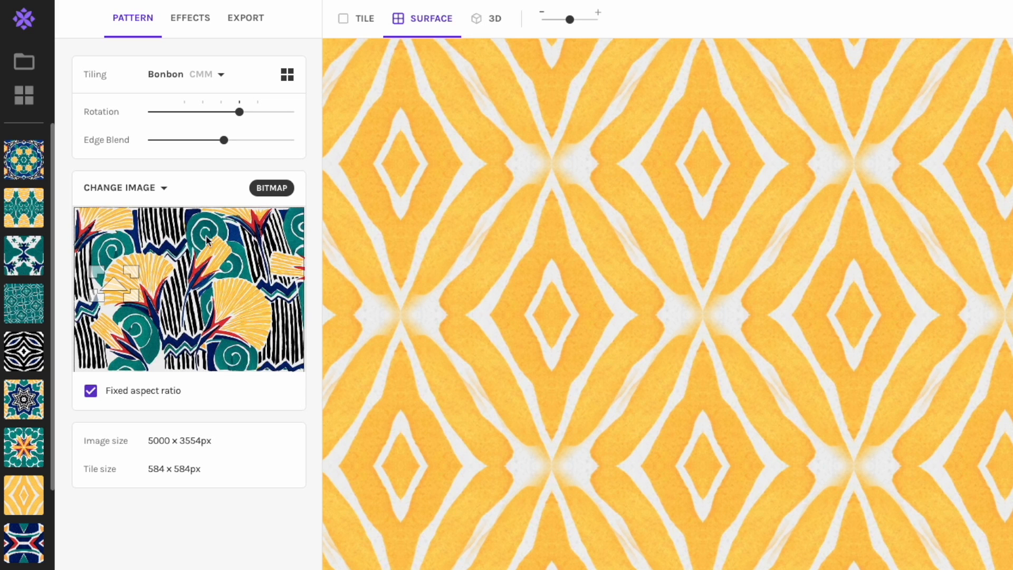
Replace the source image with the multicolored triangle photo from the pattern image search, and enlarge its sampling area to 1902 × 1902 px around the yellow triangle
left_click(153, 190)
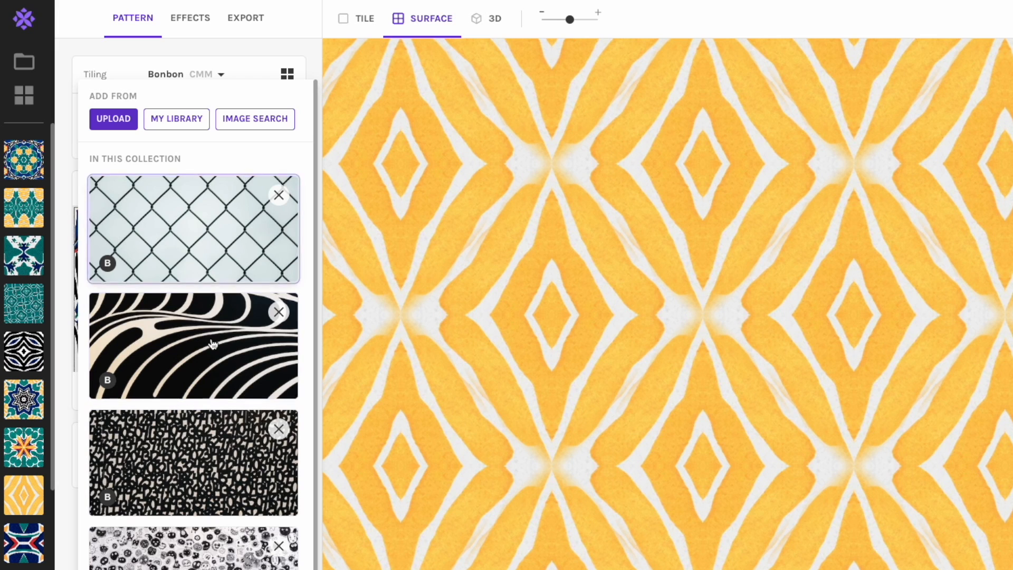
scroll(200, 296, "down", 5)
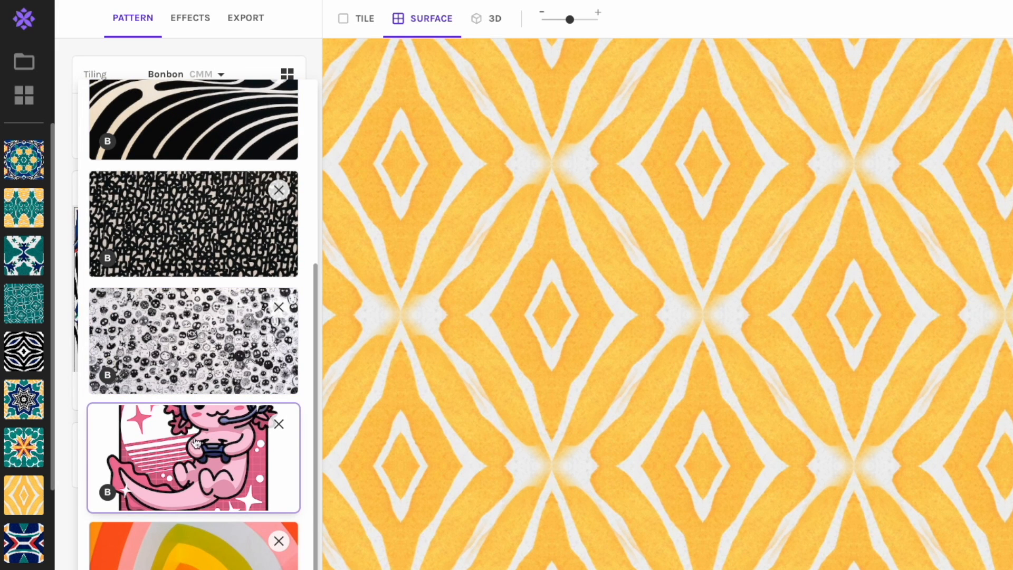
scroll(177, 149, "up", 5)
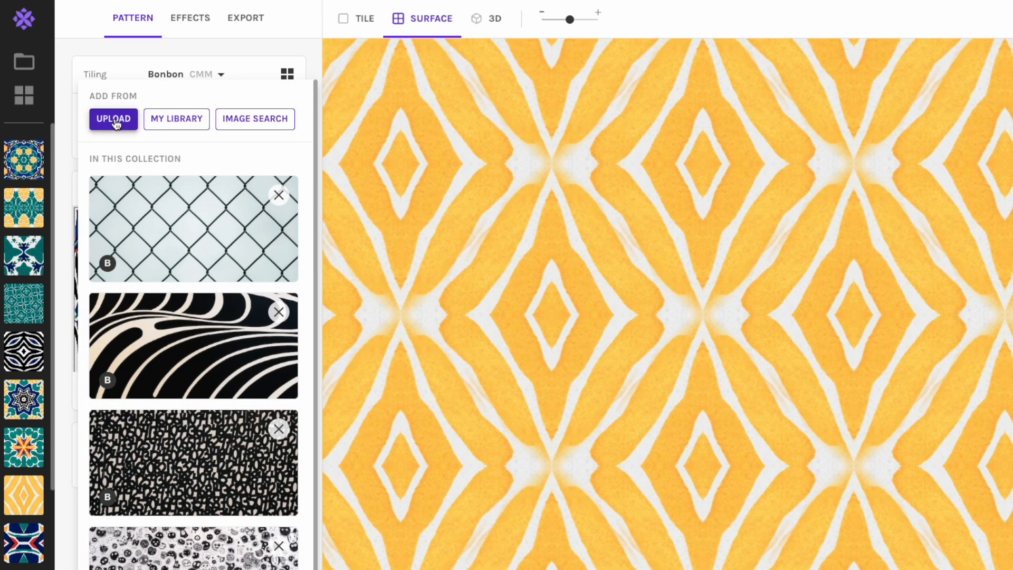
left_click(250, 120)
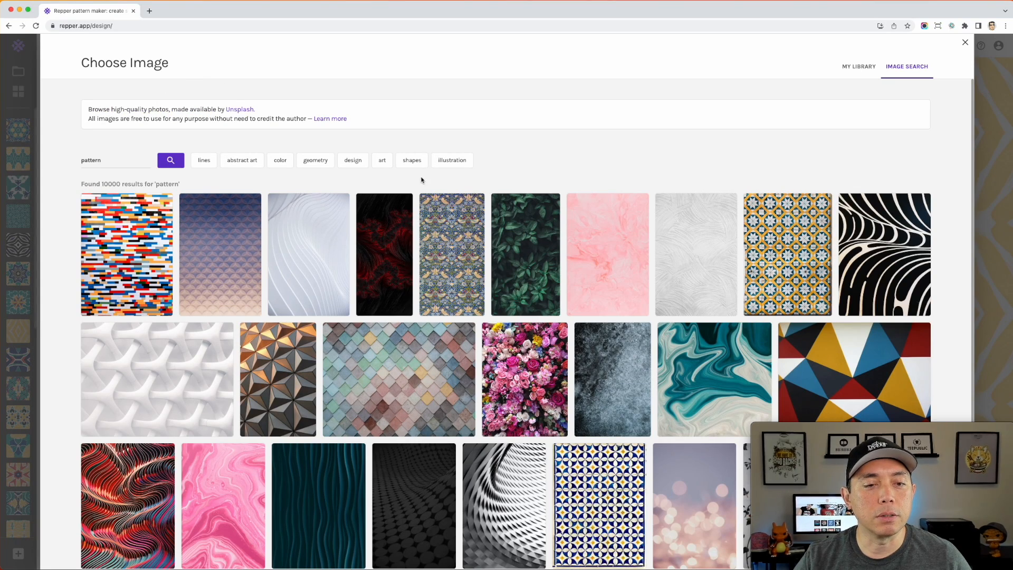
scroll(707, 261, "down", 2)
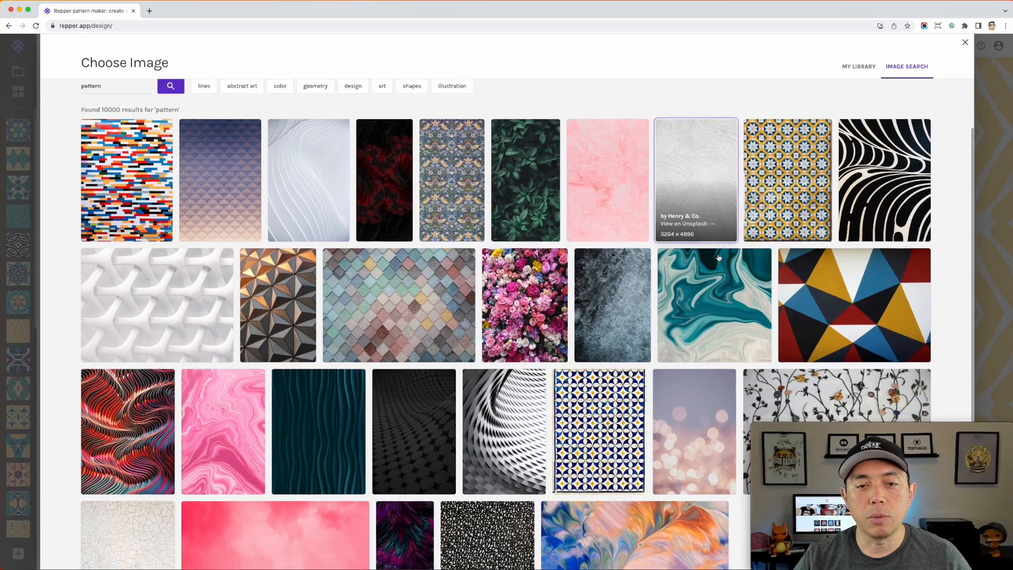
scroll(718, 257, "down", 1)
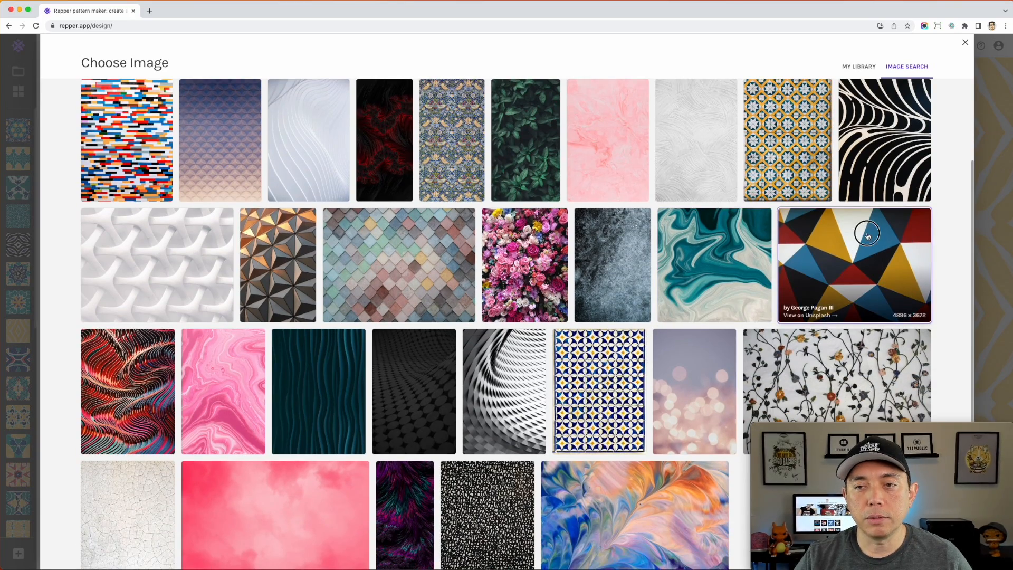
left_click(867, 235)
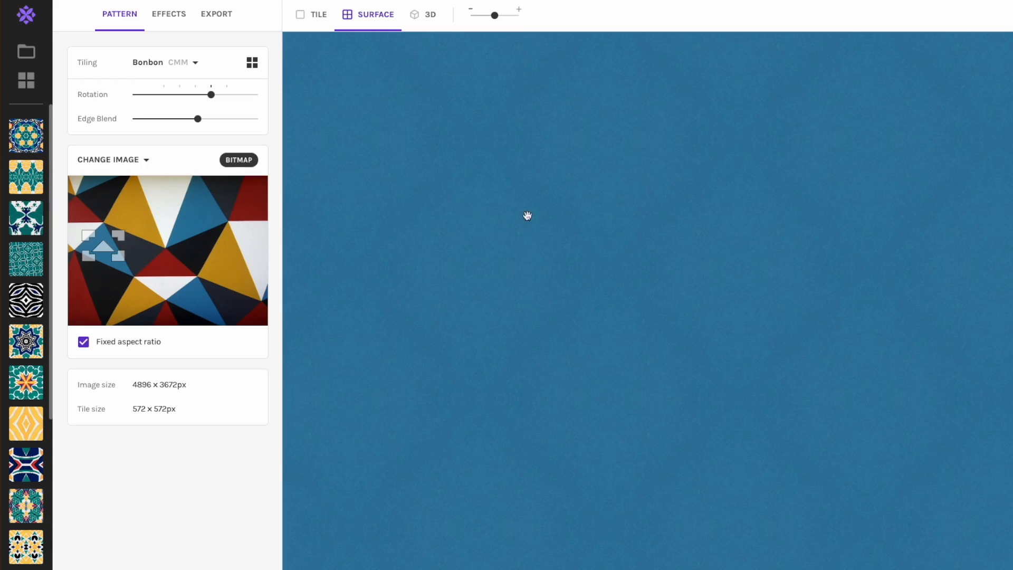
left_click_drag(107, 255, 207, 324)
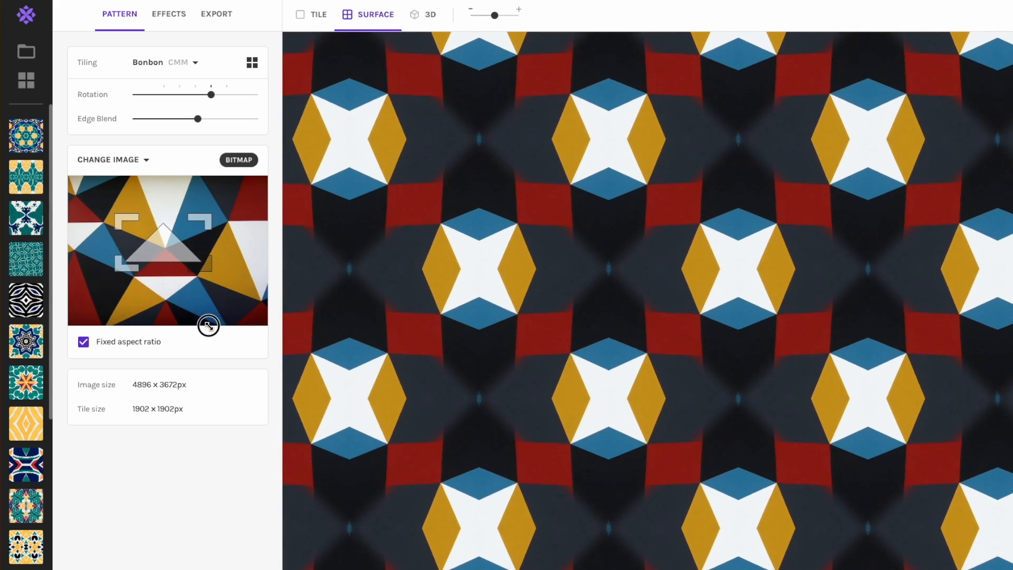
left_click_drag(171, 244, 136, 237)
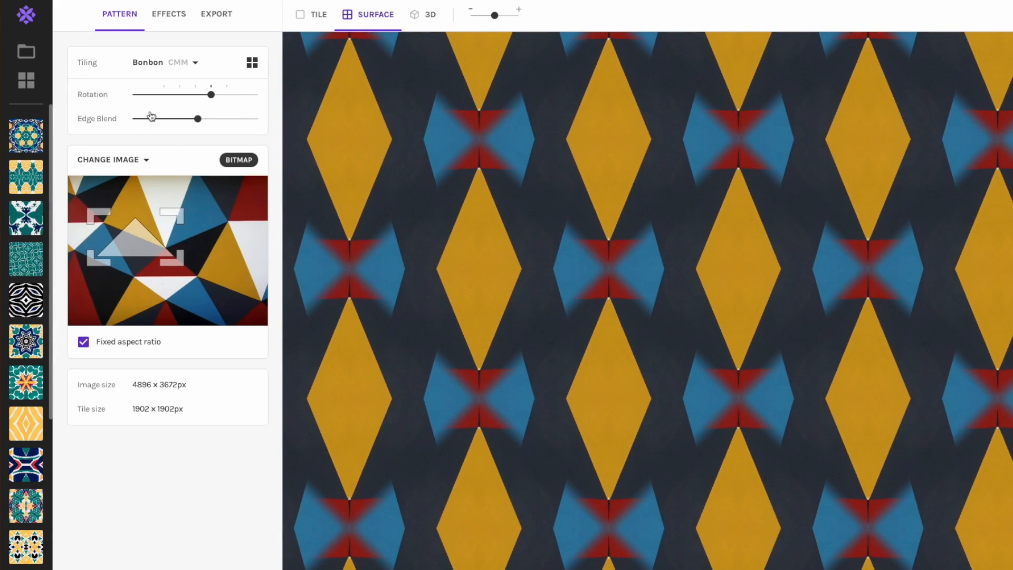
Look through the available tilings and their previews for the triangle image, covering the seamless and edged groups, without choosing another one
left_click(186, 63)
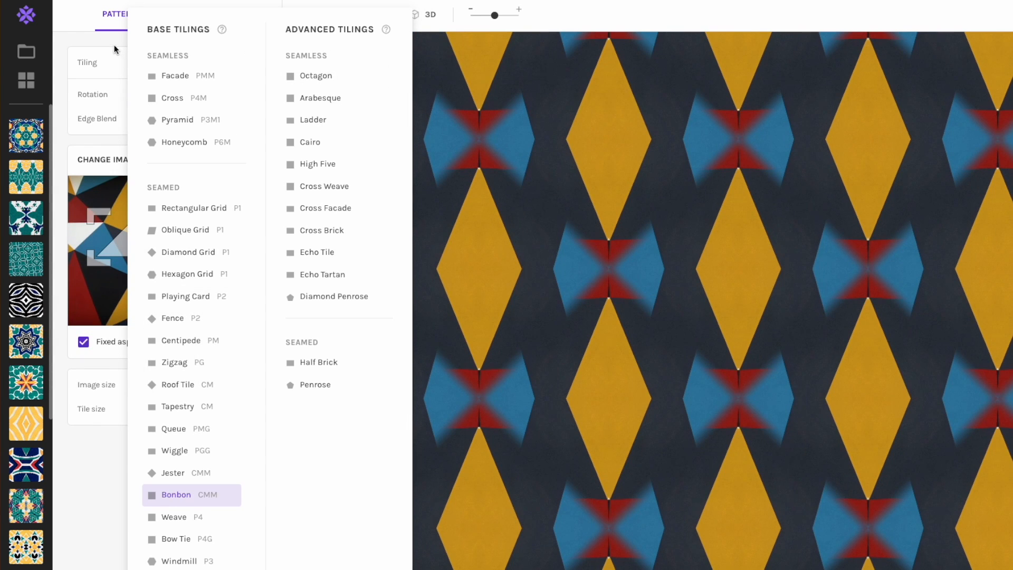
left_click(118, 52)
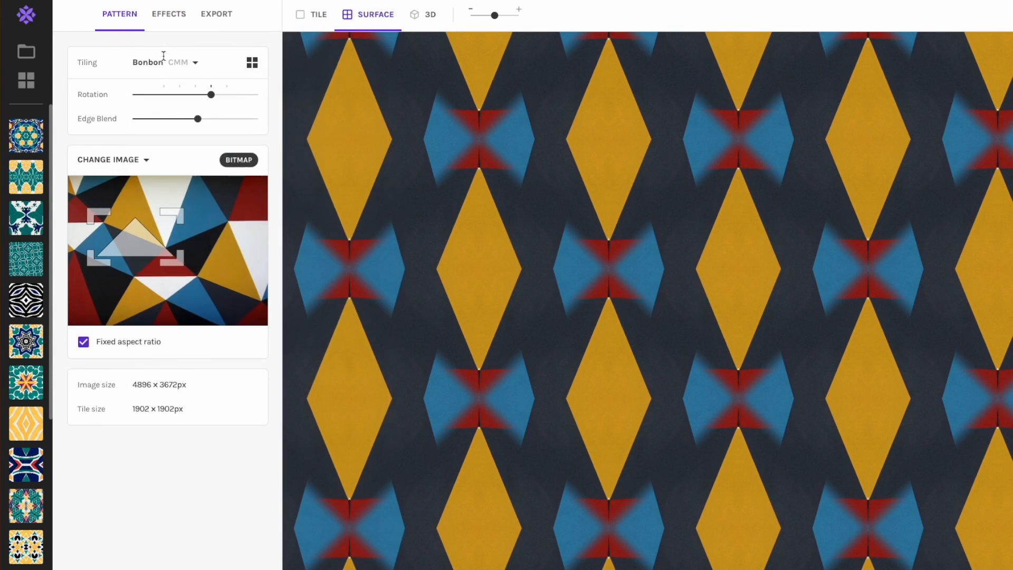
left_click(251, 63)
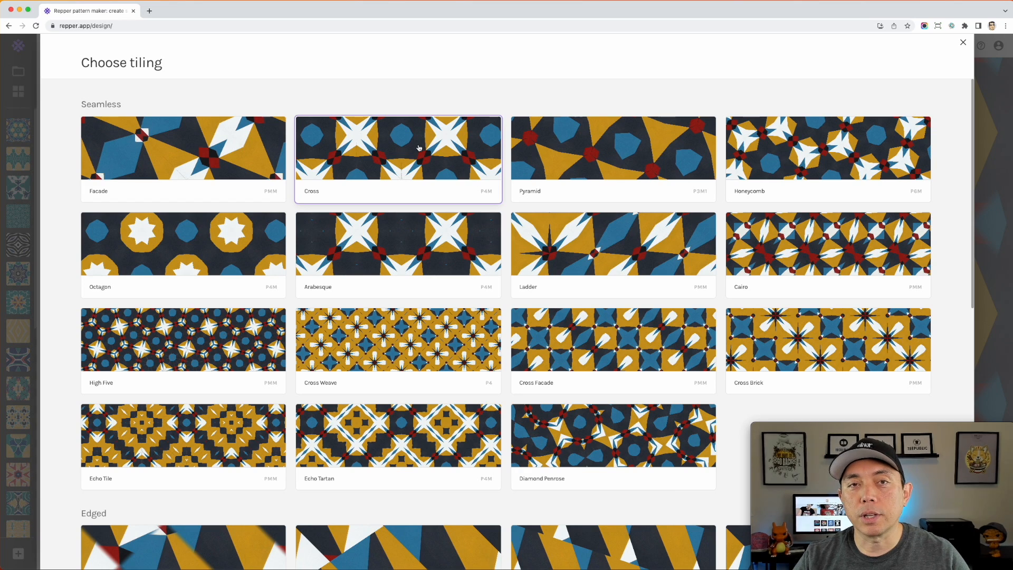
scroll(420, 148, "down", 3)
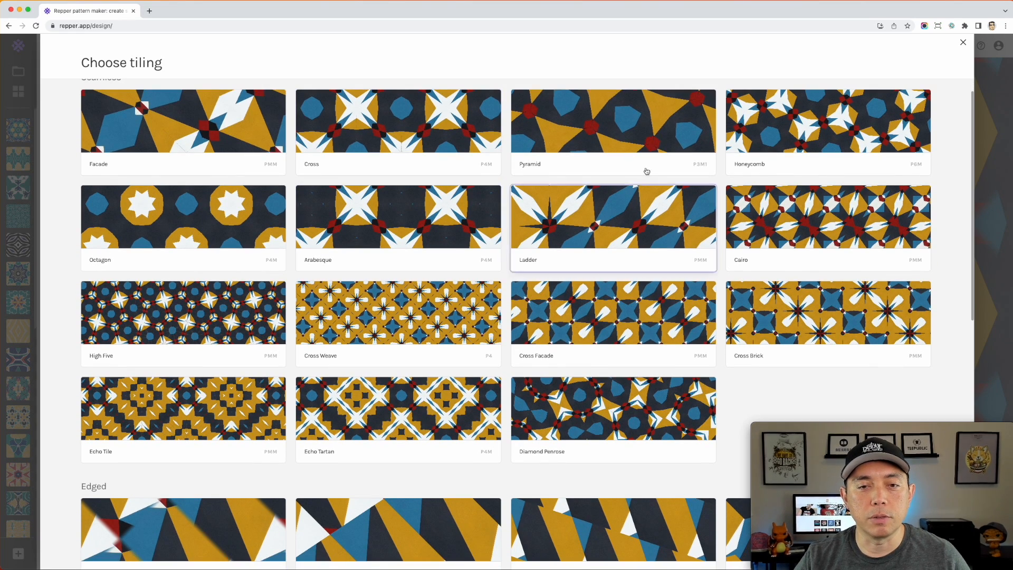
scroll(337, 219, "down", 2)
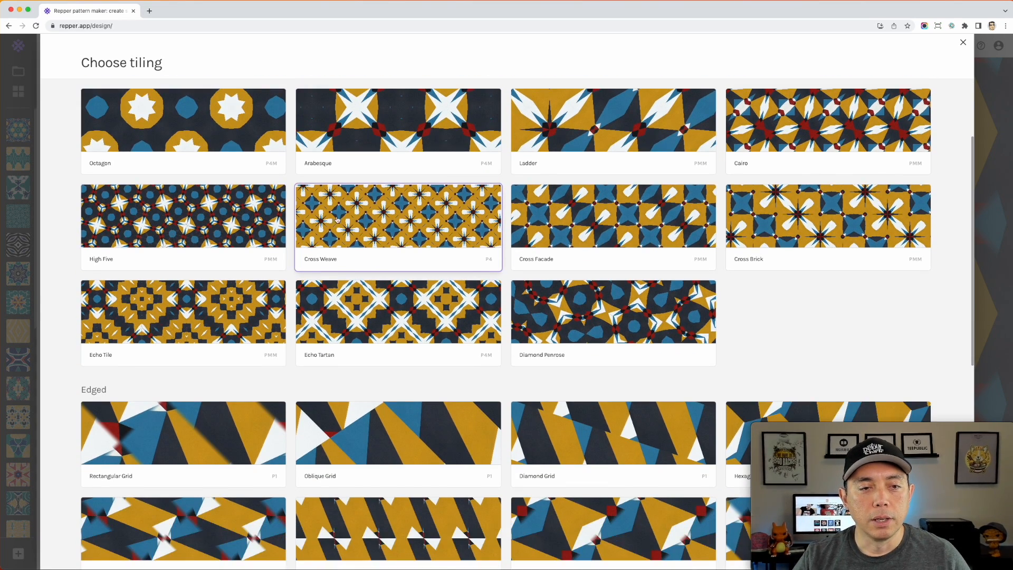
scroll(371, 212, "down", 10)
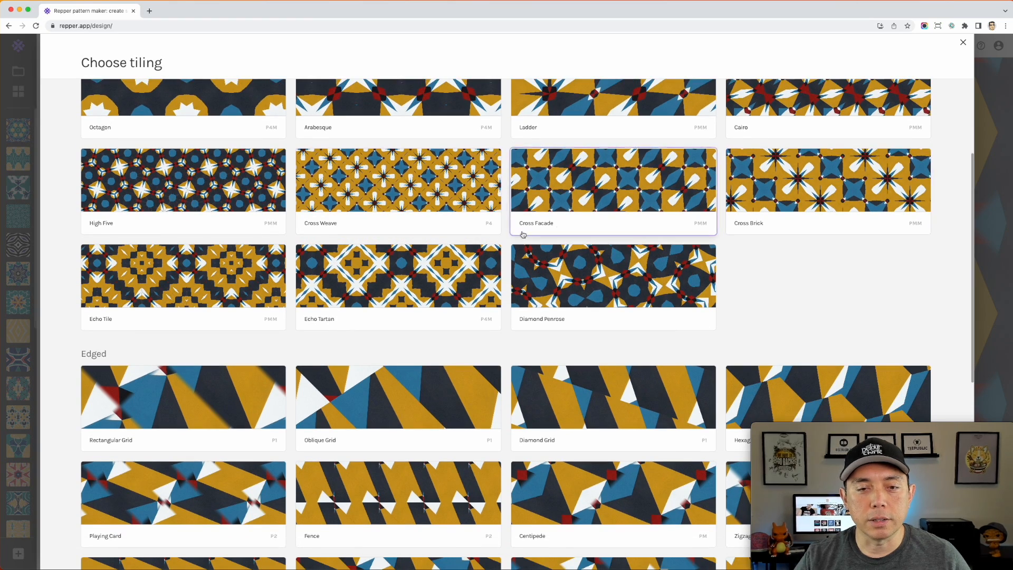
scroll(523, 234, "down", 6)
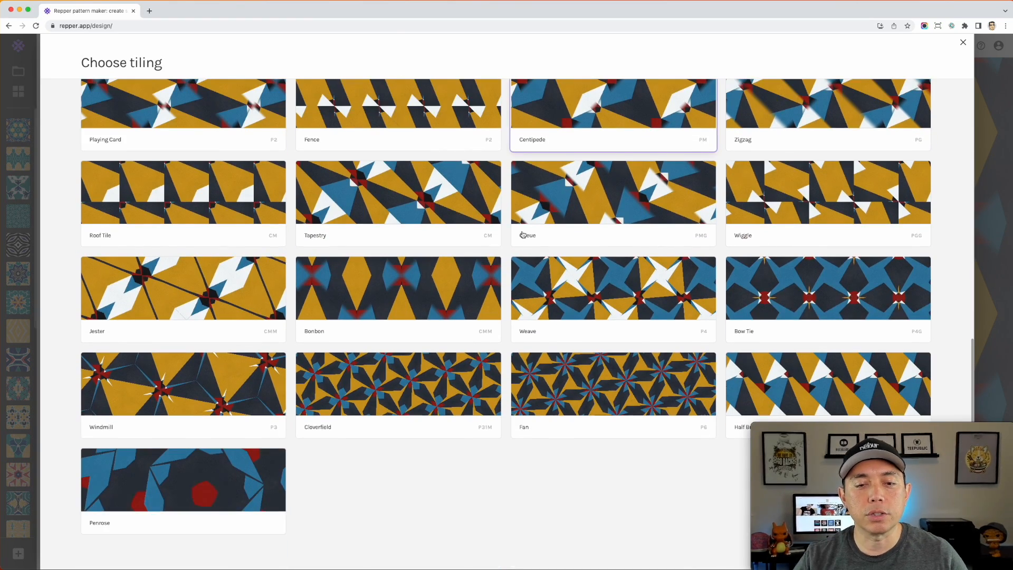
scroll(523, 234, "up", 20)
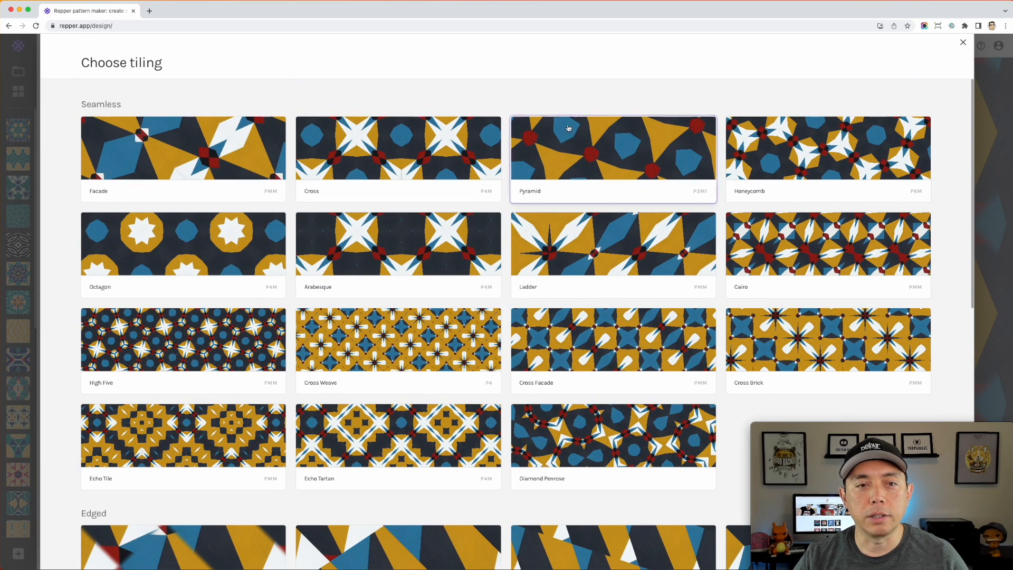
left_click(963, 43)
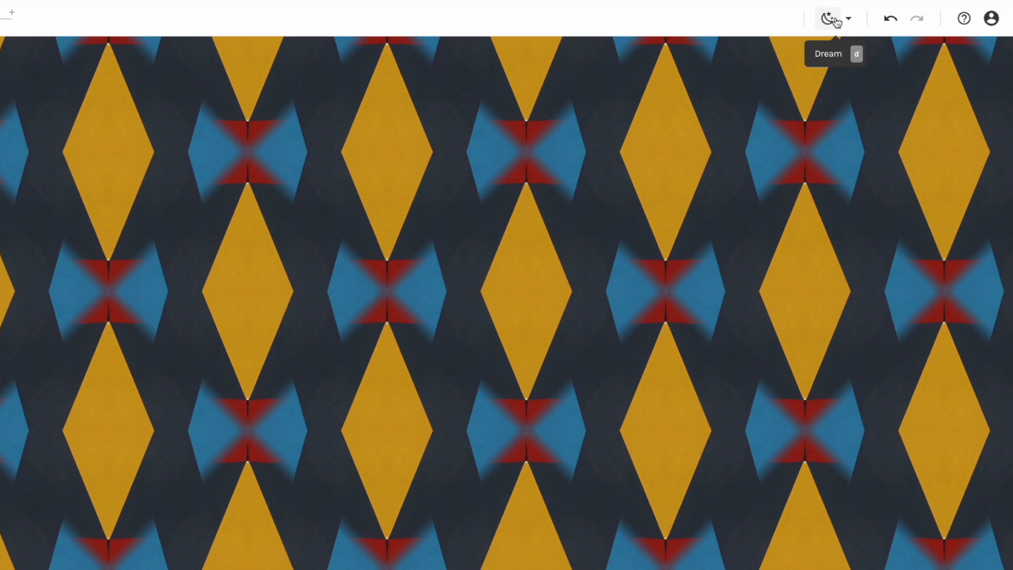
Start the Dream animation with Selection Motion and raise its speed to nearly half of the range
left_click(848, 21)
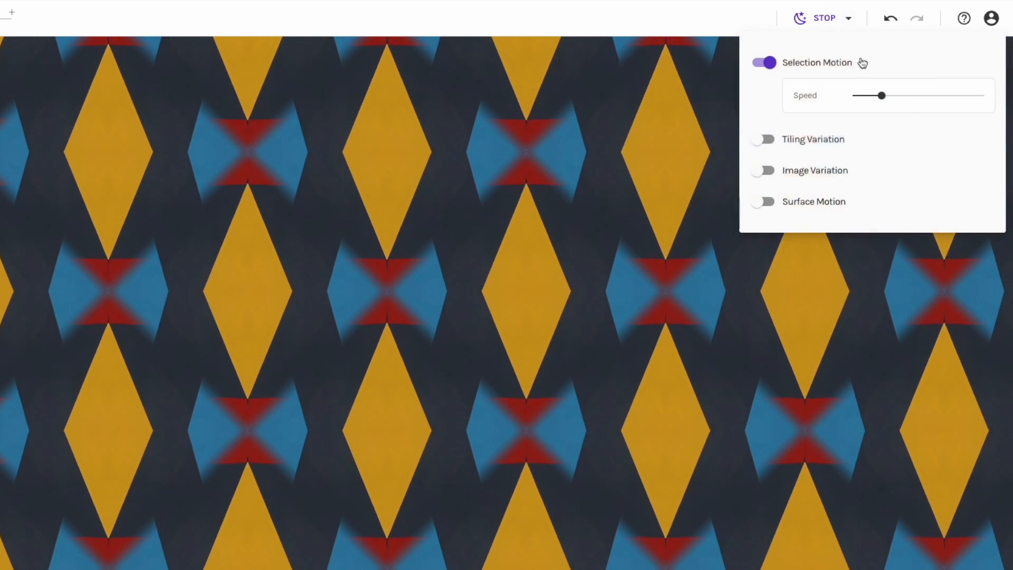
mouse_move(879, 96)
left_click_drag(878, 98, 886, 96)
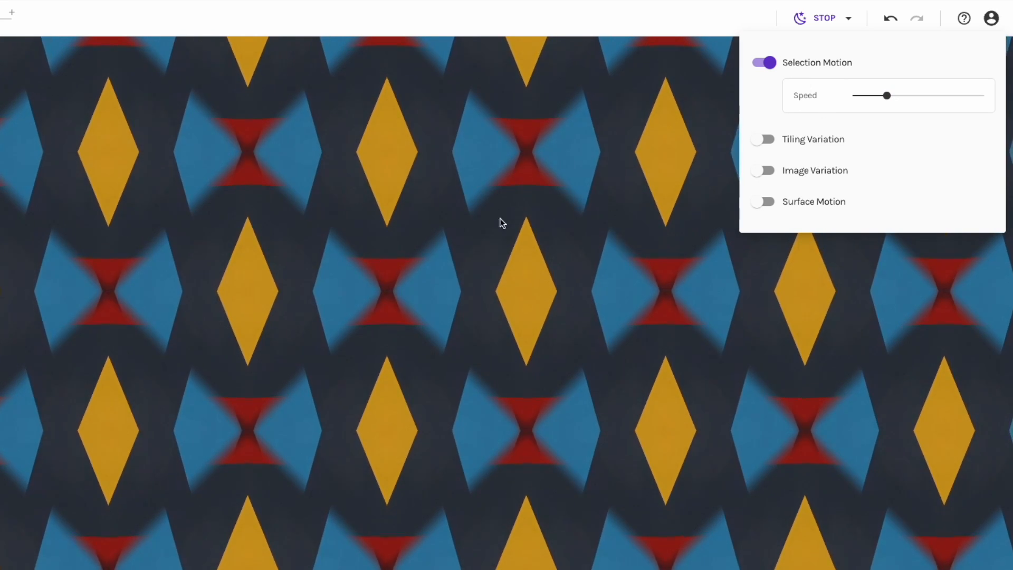
left_click_drag(887, 97, 915, 96)
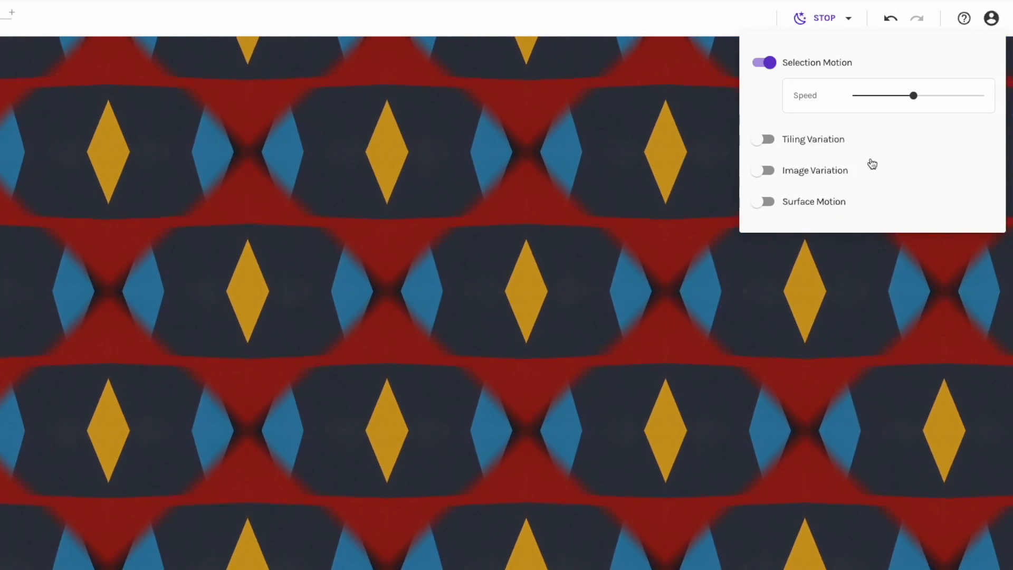
Enable Tiling Variation for all tilings with an update interval of 15.3 sec, and stop the Dream animation
left_click(771, 141)
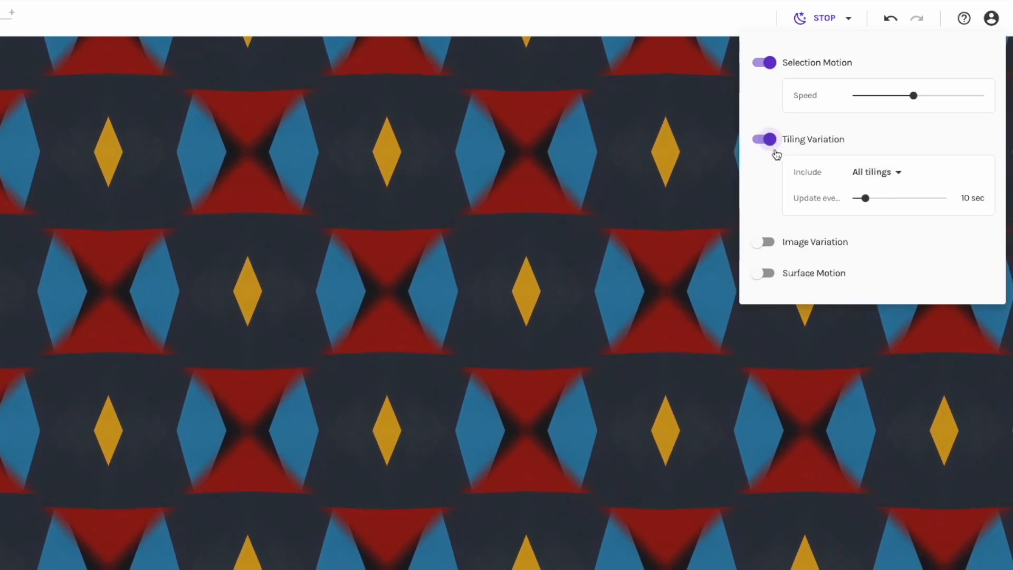
left_click_drag(862, 199, 879, 200)
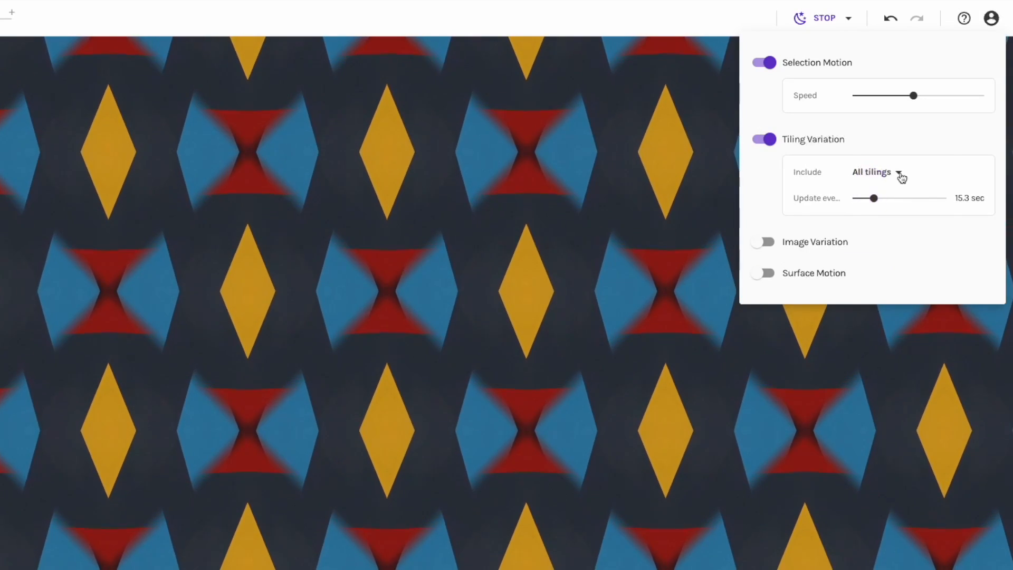
left_click(898, 172)
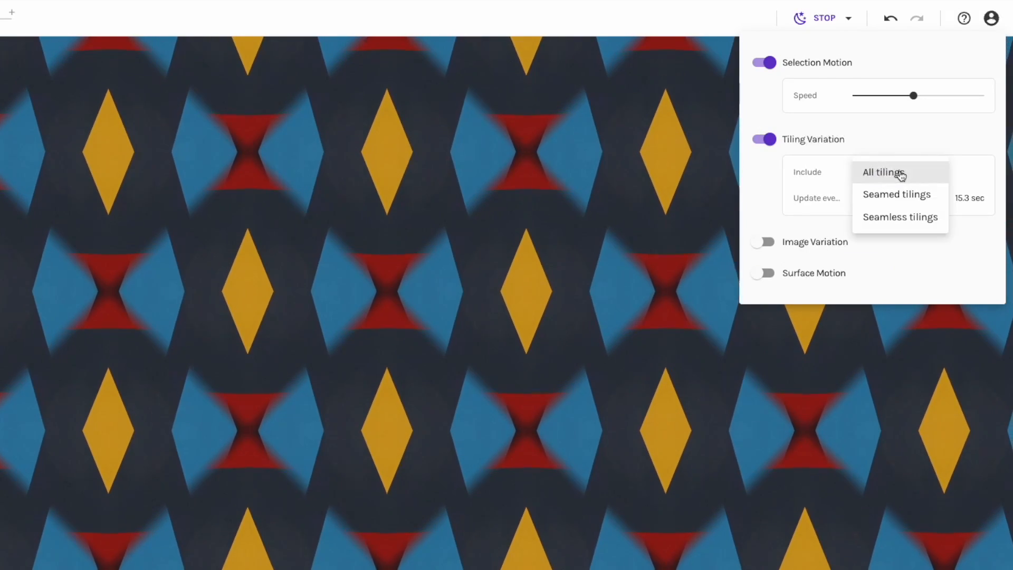
left_click(886, 145)
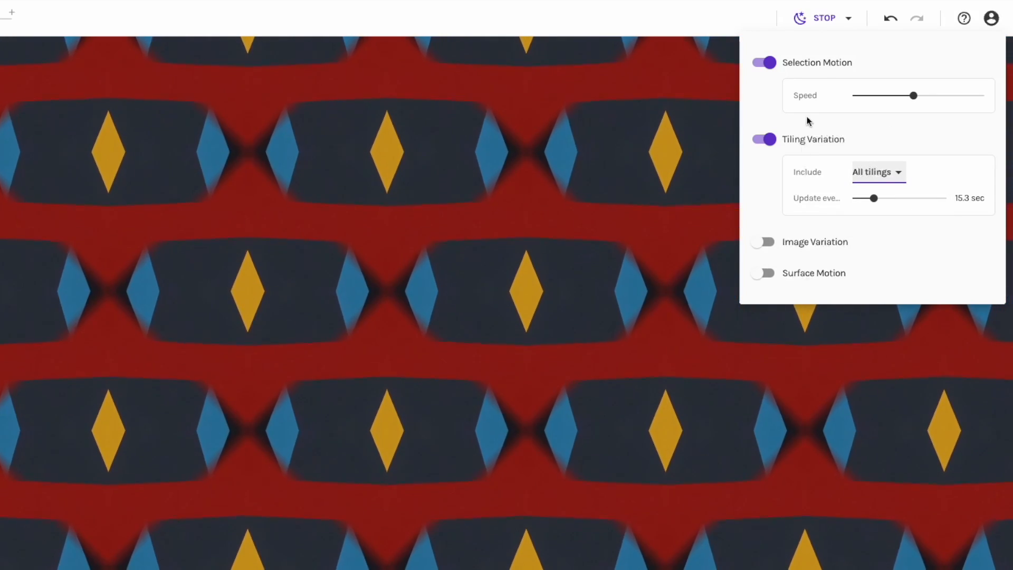
left_click(818, 19)
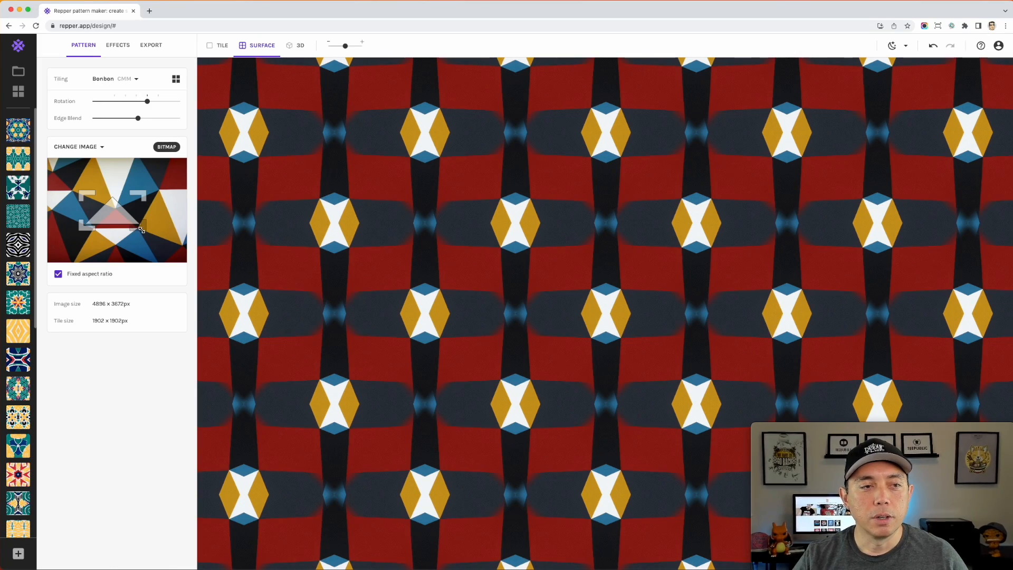
Adjust the Bonbon pattern with a 2797 × 2797 px sampling area, a rotation of -45 and the minimum edge blend
left_click_drag(142, 230, 184, 240)
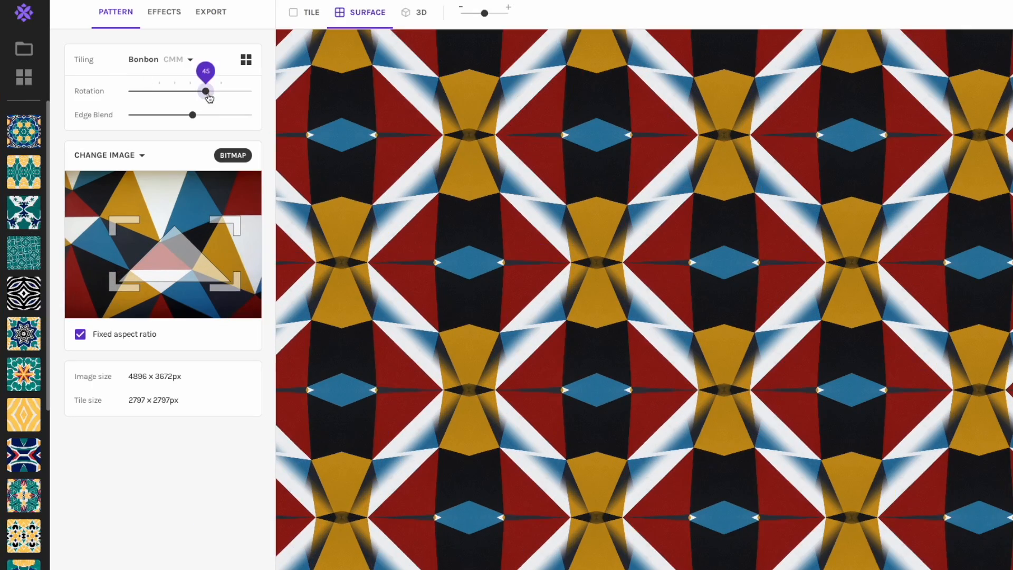
left_click_drag(207, 95, 177, 92)
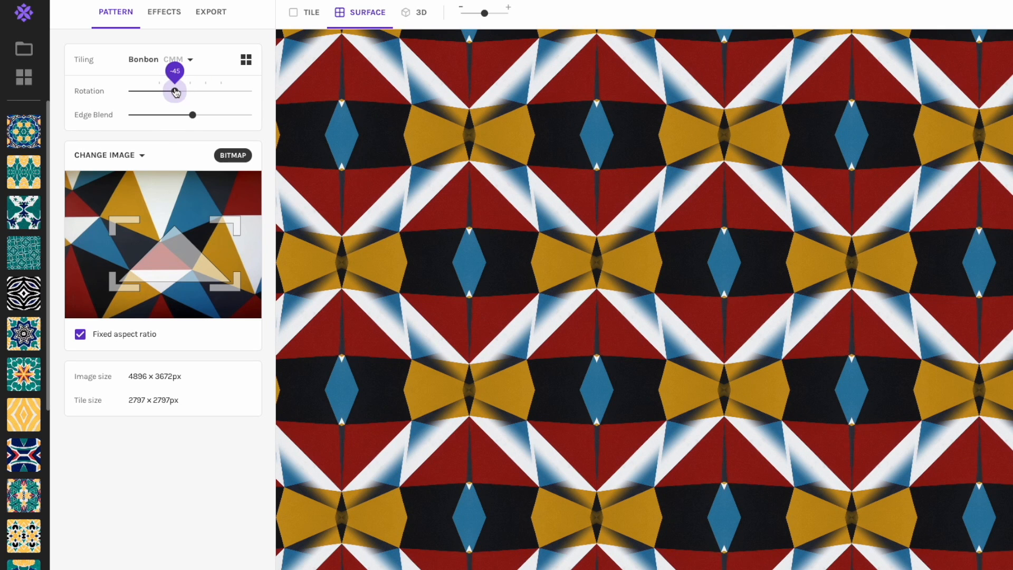
left_click_drag(192, 118, 129, 115)
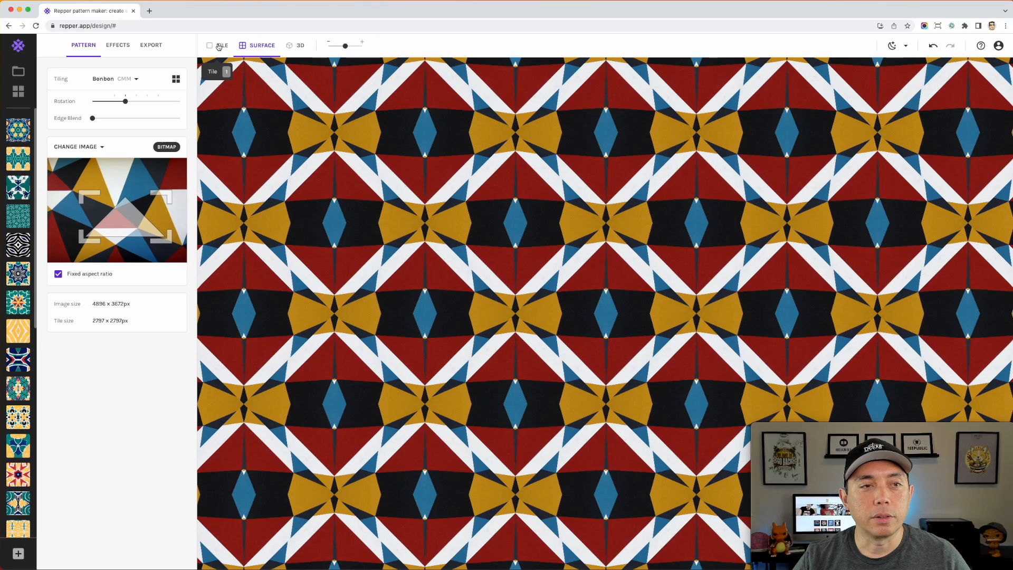
View the pattern as a single tile, as a repeating surface and on the 3D upright cushion
left_click(219, 47)
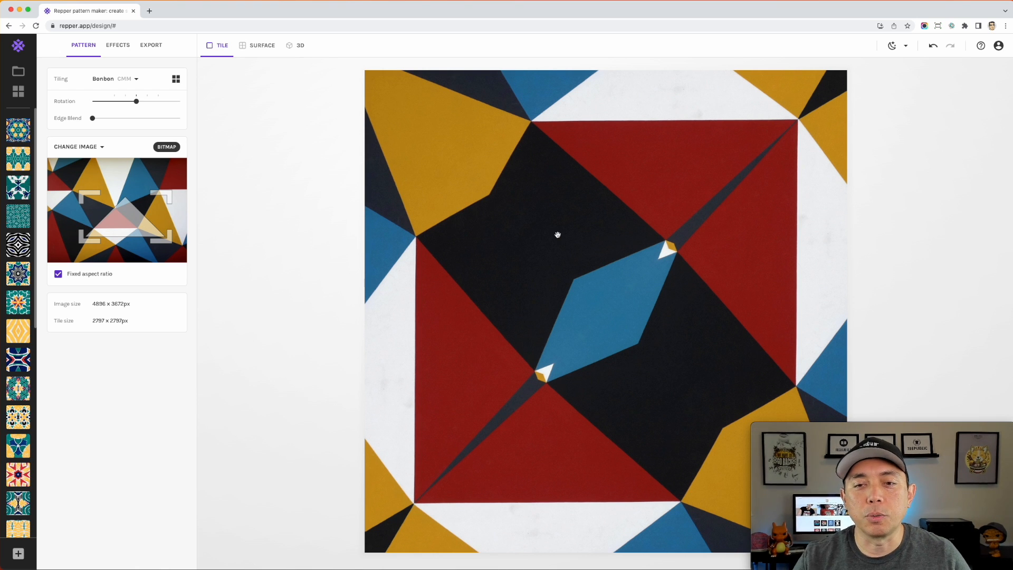
left_click(254, 47)
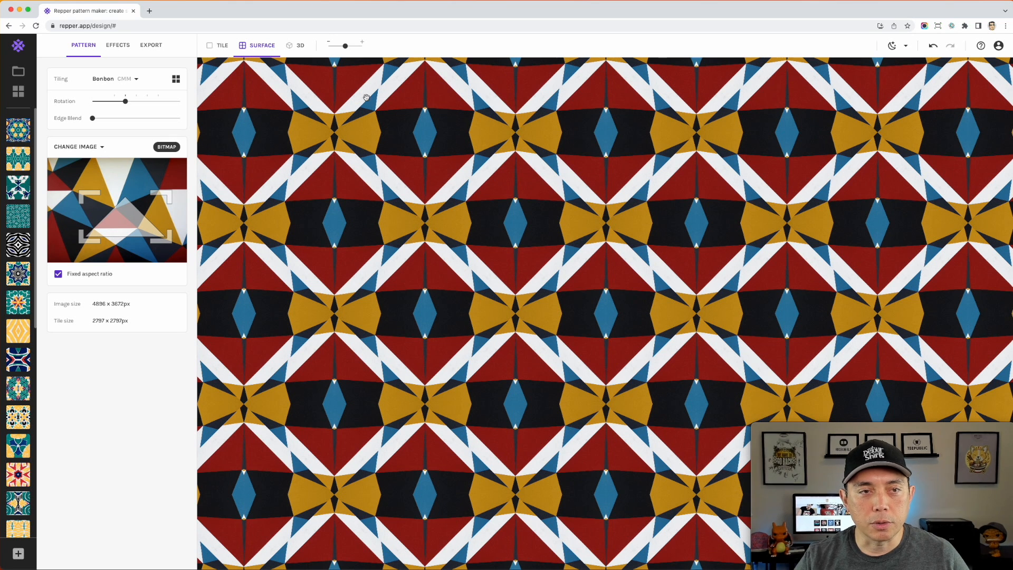
left_click(295, 47)
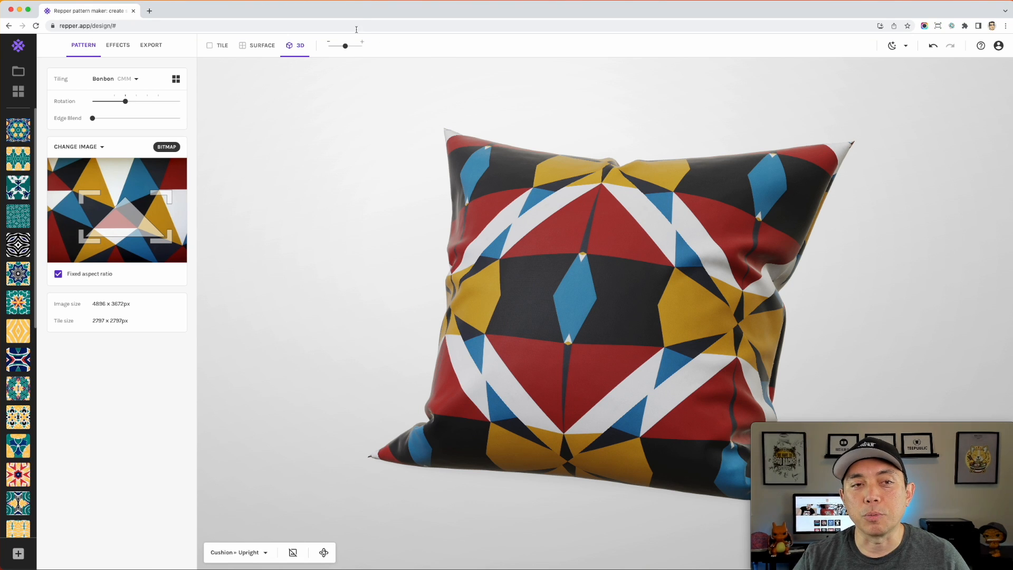
Reduce the pattern scale on the 3D cushion and switch the product model to Scarf
left_click_drag(344, 46, 328, 46)
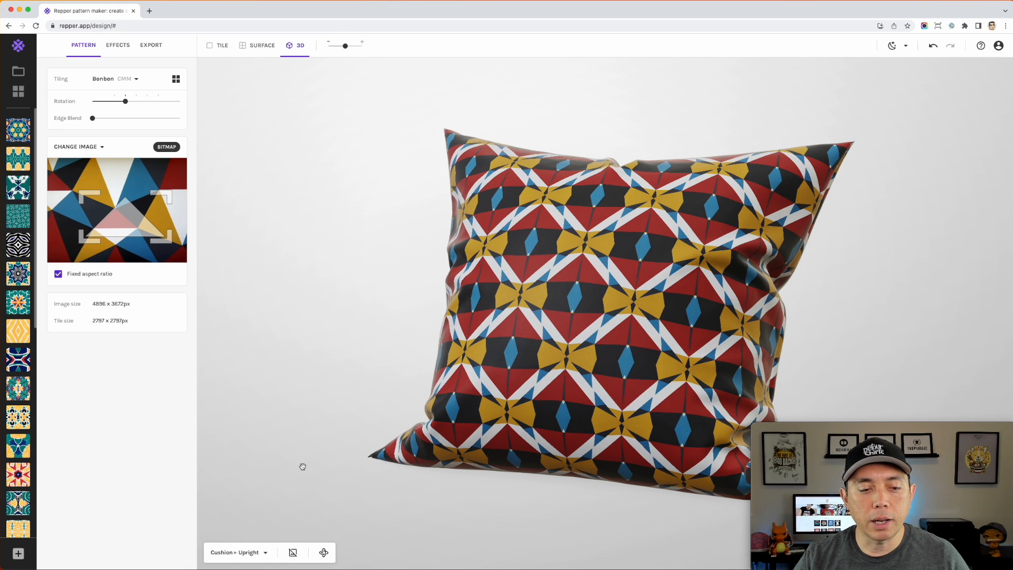
left_click(264, 555)
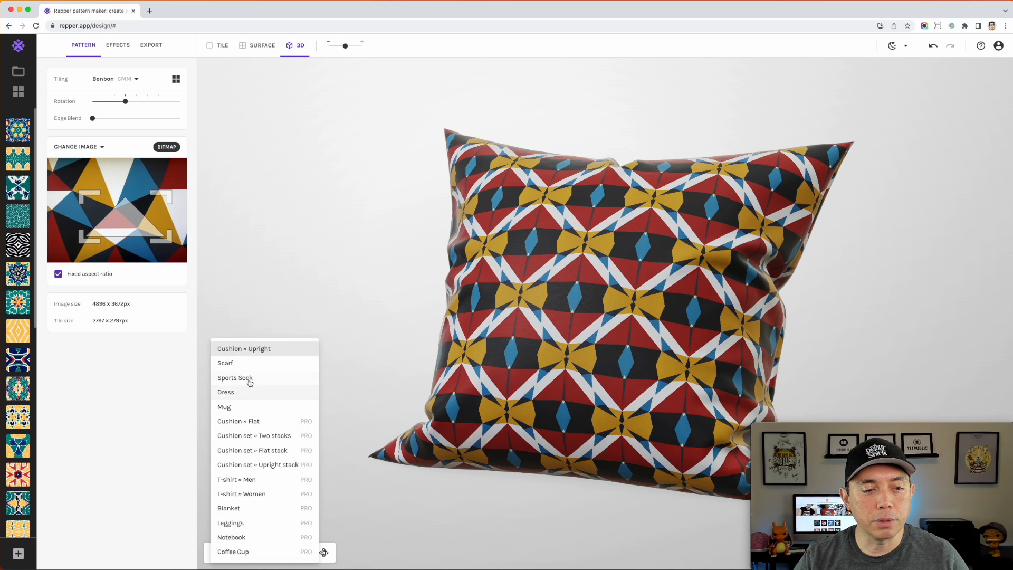
left_click(230, 365)
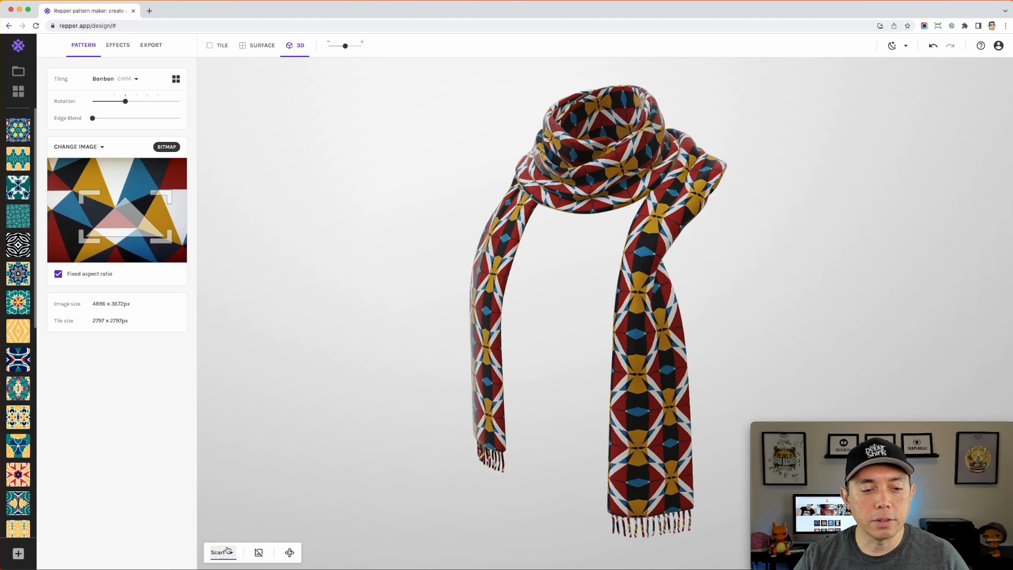
Preview the pattern on the Sports Sock and Mug 3D models
left_click(228, 550)
left_click(232, 381)
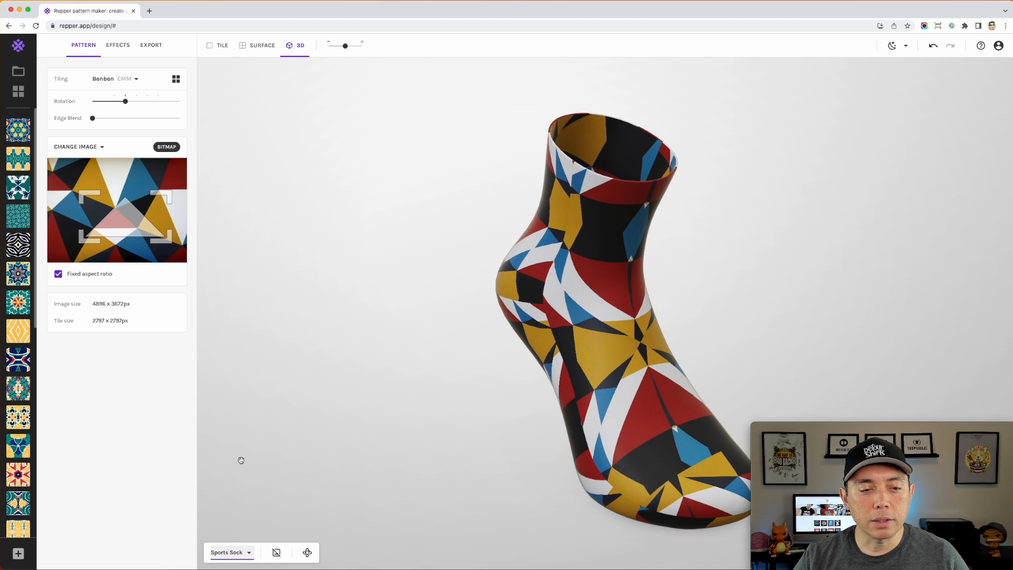
left_click(247, 555)
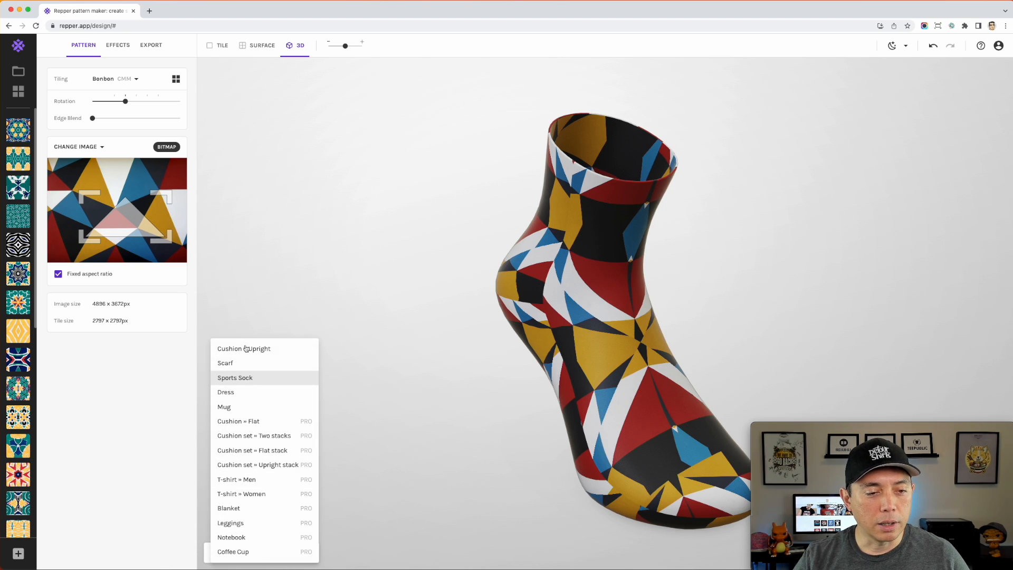
left_click(225, 407)
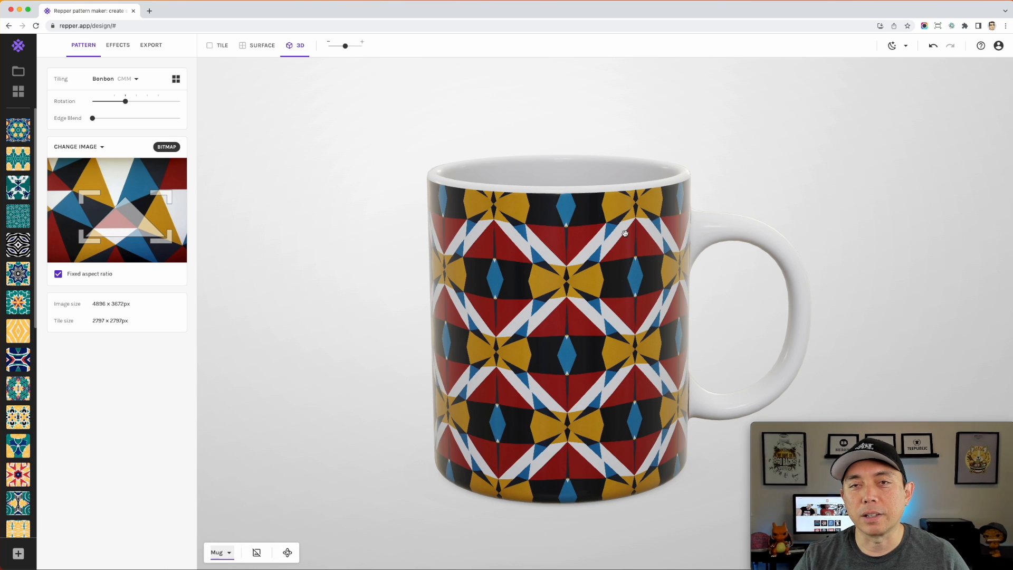
Switch the 3D product model to Blanket and adjust the pattern scale on it
left_click(226, 555)
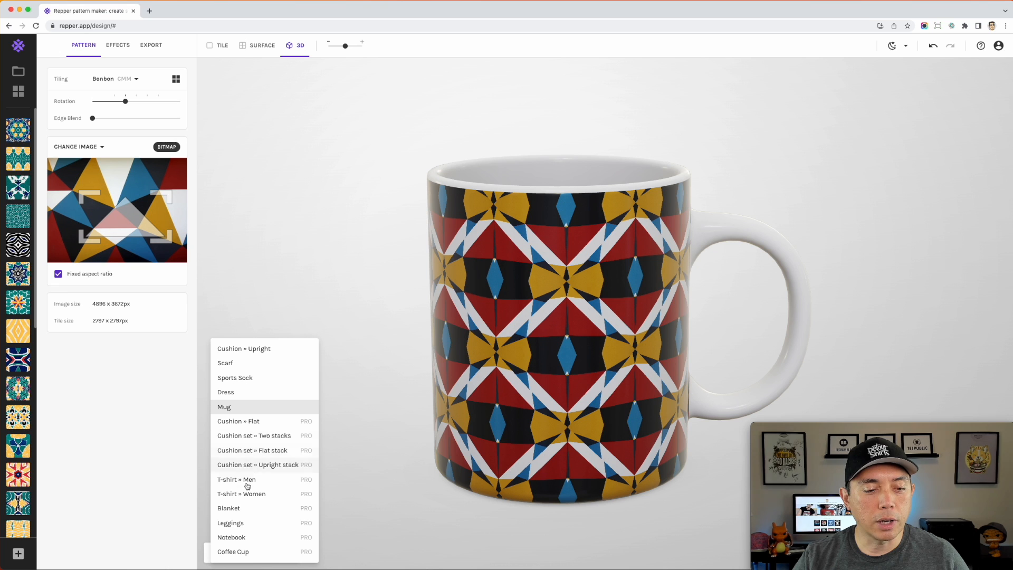
left_click(229, 508)
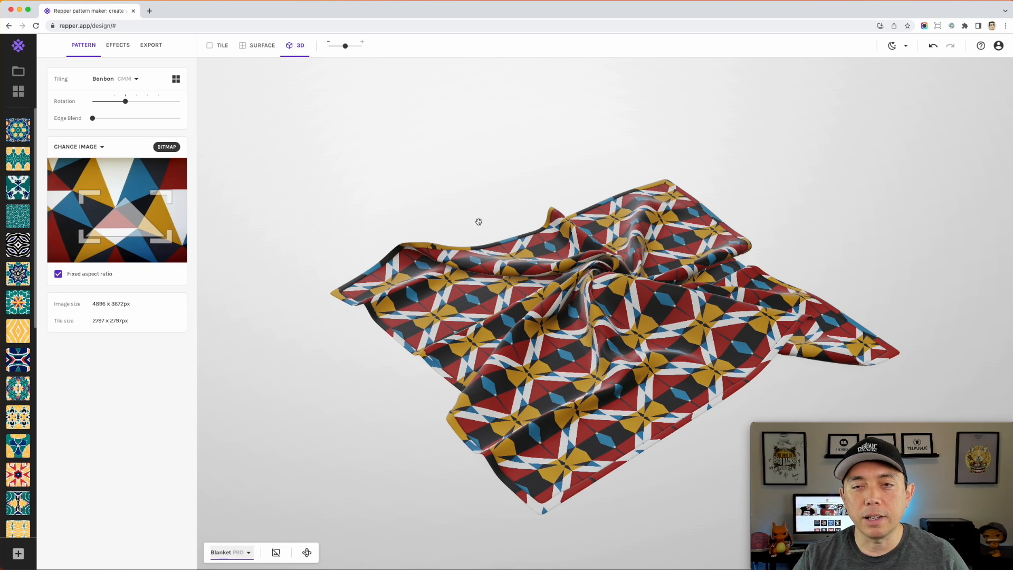
left_click_drag(346, 46, 346, 47)
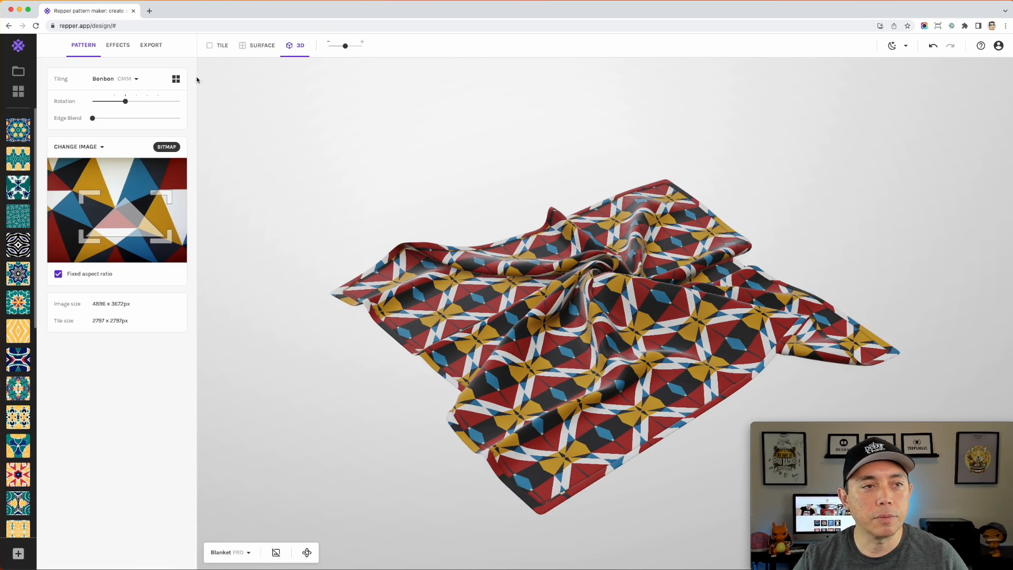
Show the pattern as a repeating surface and try the Color Adjustments tile effect, switching it off again
left_click(245, 46)
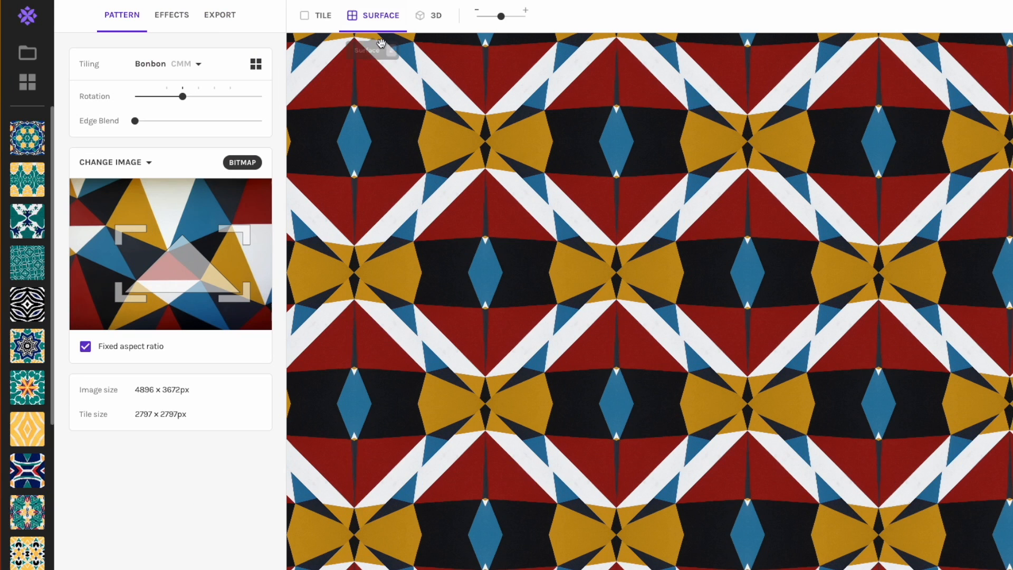
left_click(167, 20)
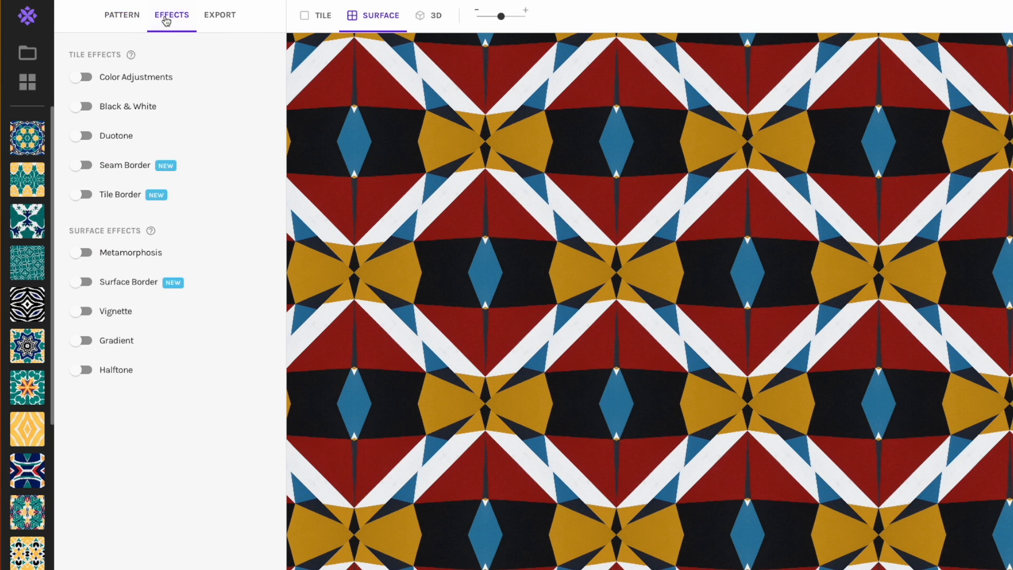
left_click(80, 78)
left_click_drag(215, 108, 215, 157)
left_click(80, 77)
Try the Black & White tile effect with an adjusted contrast, and switch it off again
left_click(87, 106)
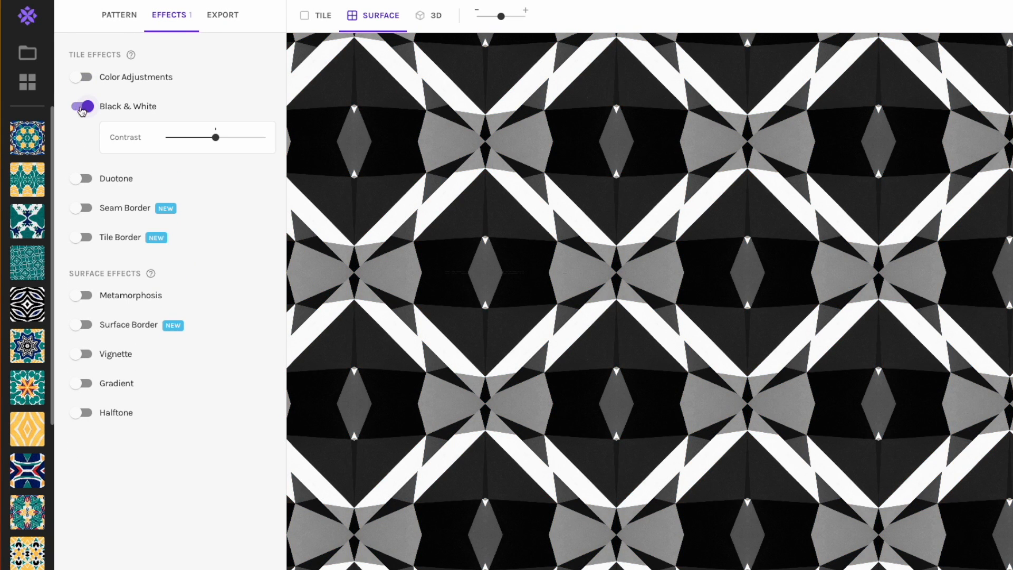
mouse_move(216, 137)
left_mouse_down()
mouse_move(248, 137)
mouse_move(176, 136)
mouse_move(218, 137)
left_mouse_up()
left_click(82, 107)
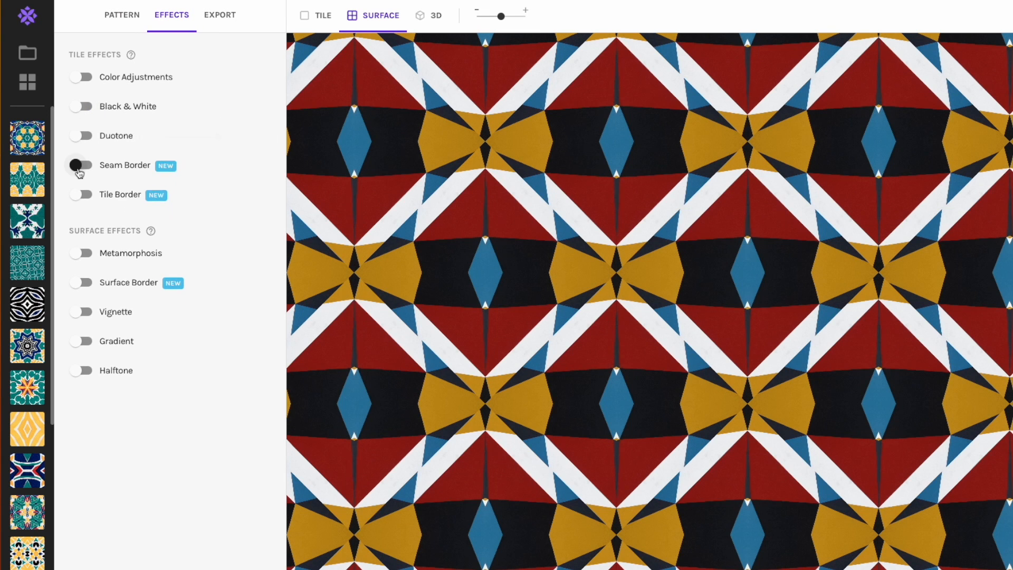
Try the Duotone tile effect with light green and dark green as its two colors, and switch it off again
left_click(82, 136)
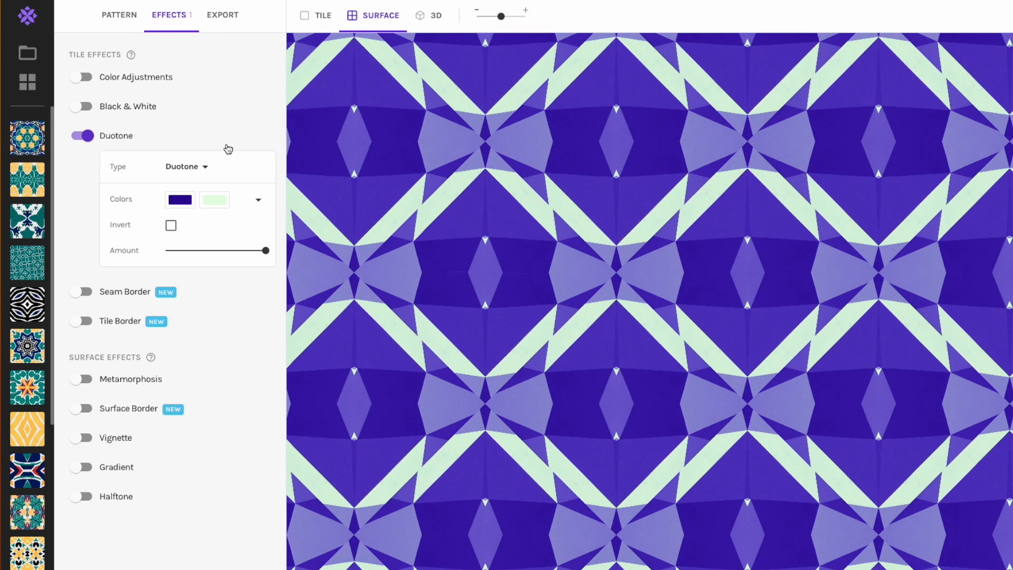
left_click(181, 200)
left_click_drag(298, 219, 291, 205)
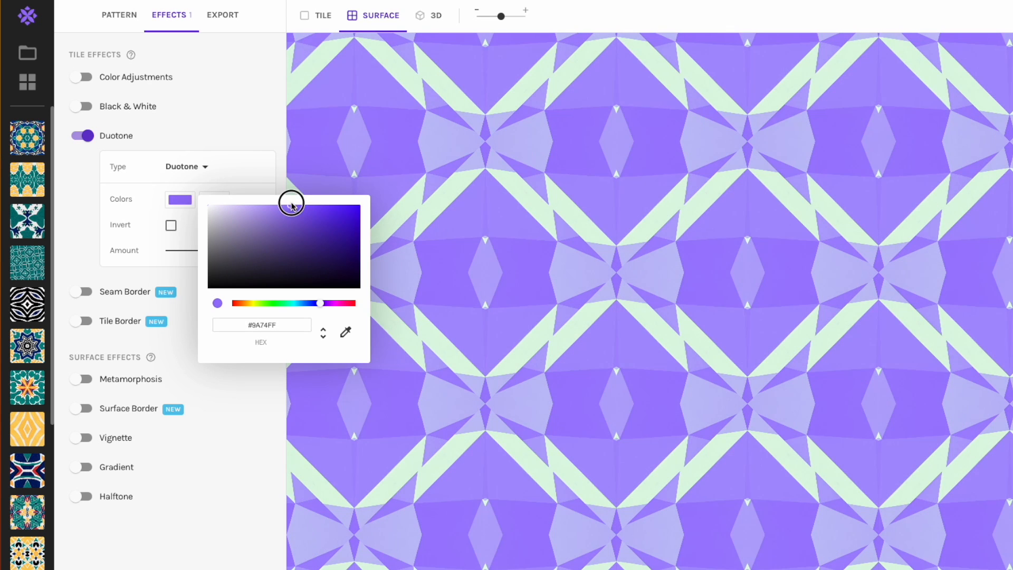
left_click_drag(318, 308, 271, 308)
left_click(218, 196)
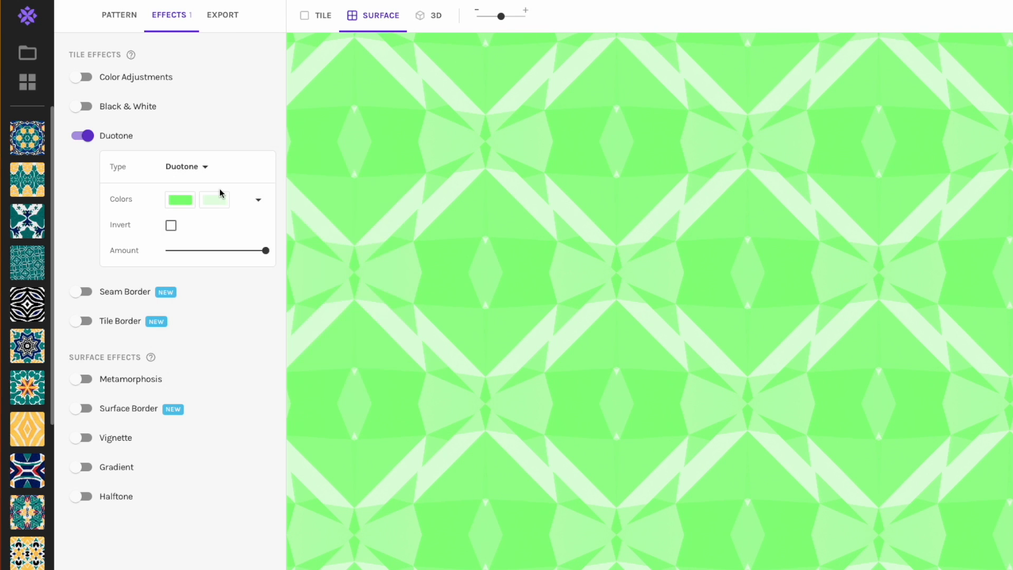
left_click_drag(349, 234, 348, 247)
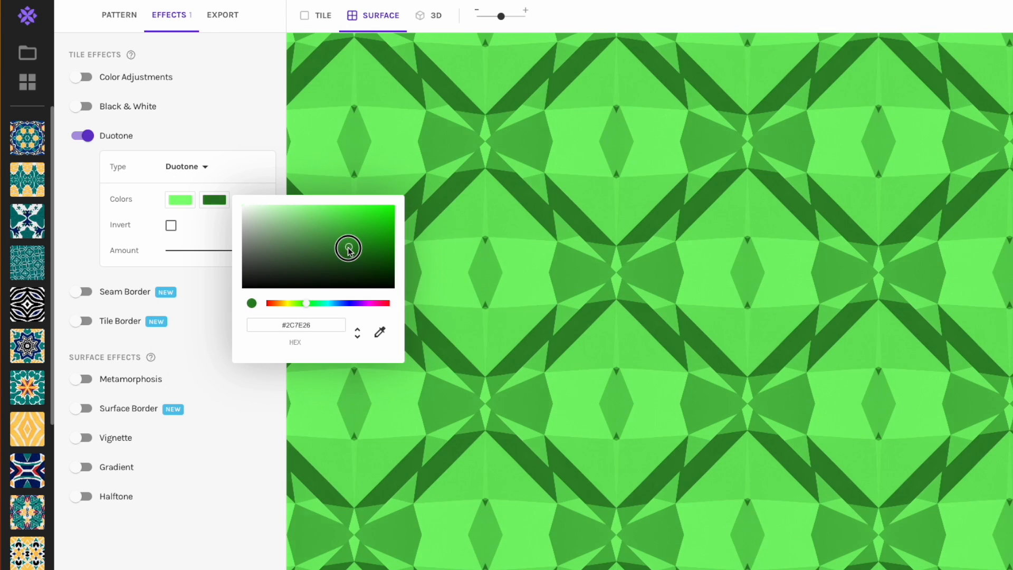
left_click(241, 119)
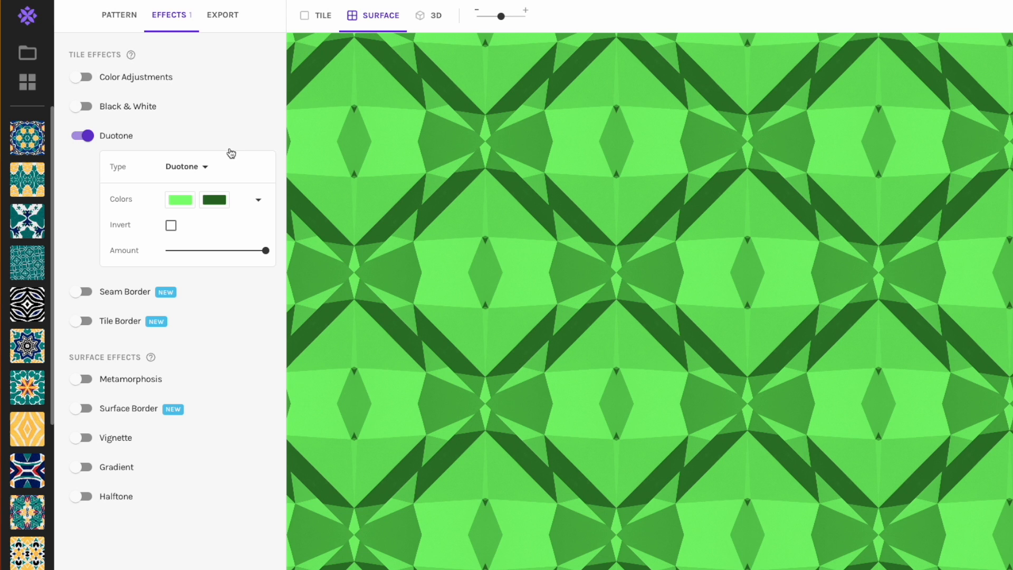
left_click(83, 138)
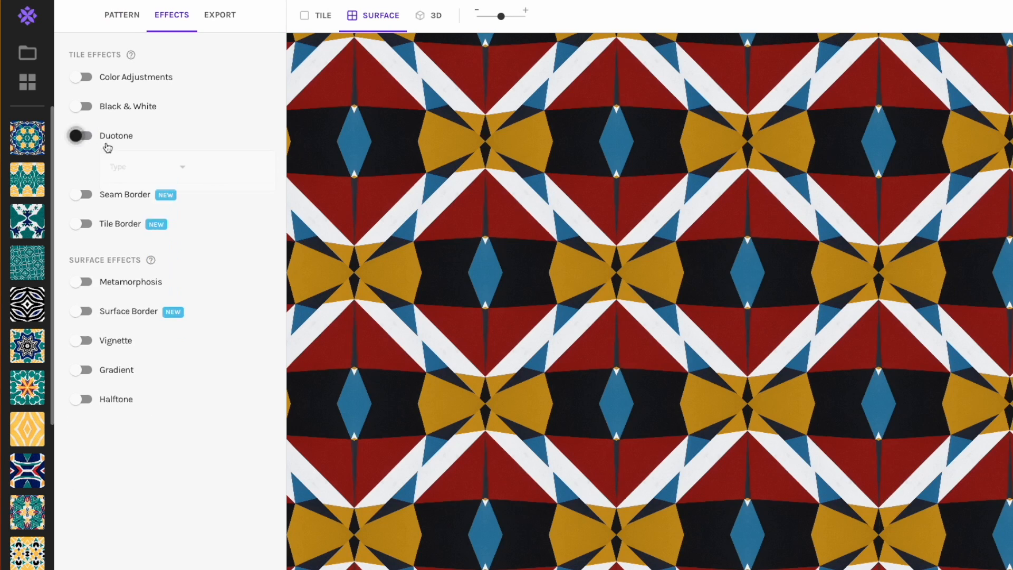
Try a solid-color Seam Border in red #AB2525, and switch it off again
left_click(94, 169)
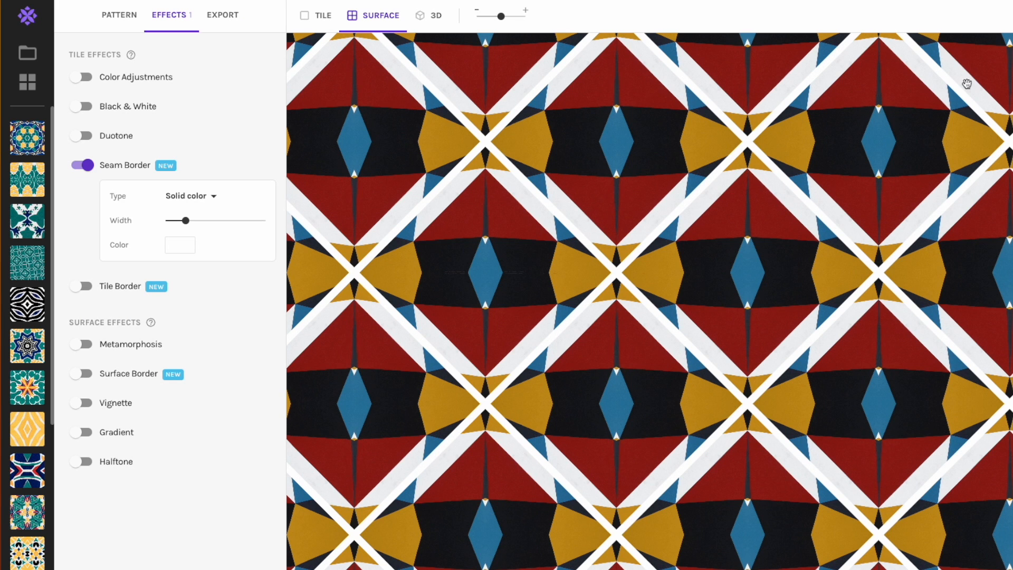
left_click(181, 246)
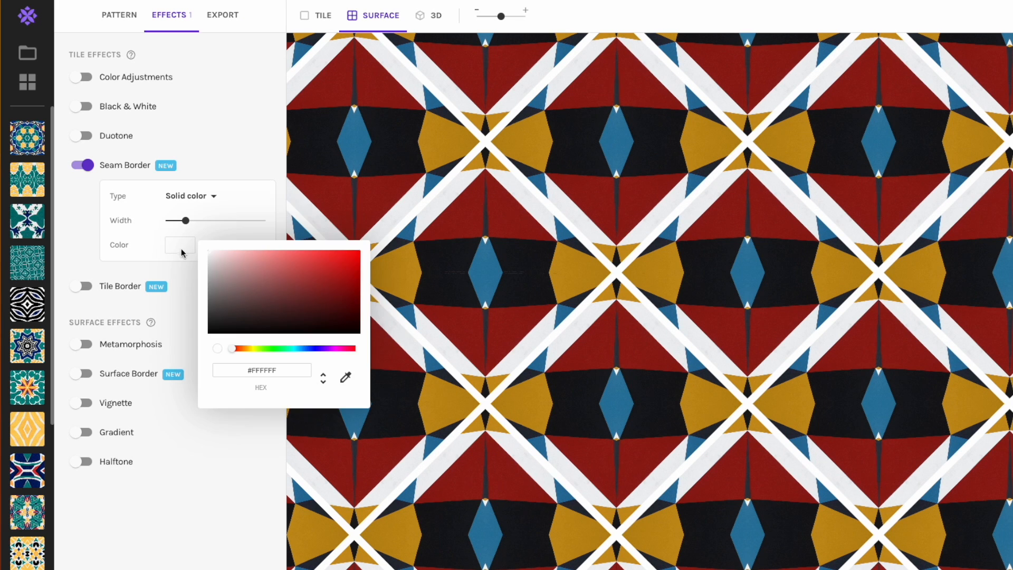
left_click(327, 278)
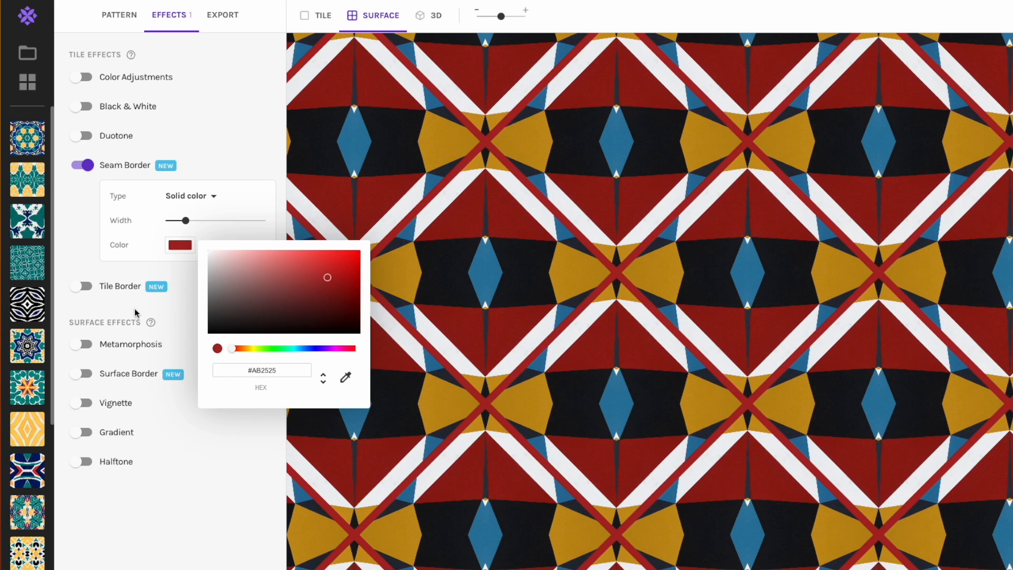
left_click(106, 183)
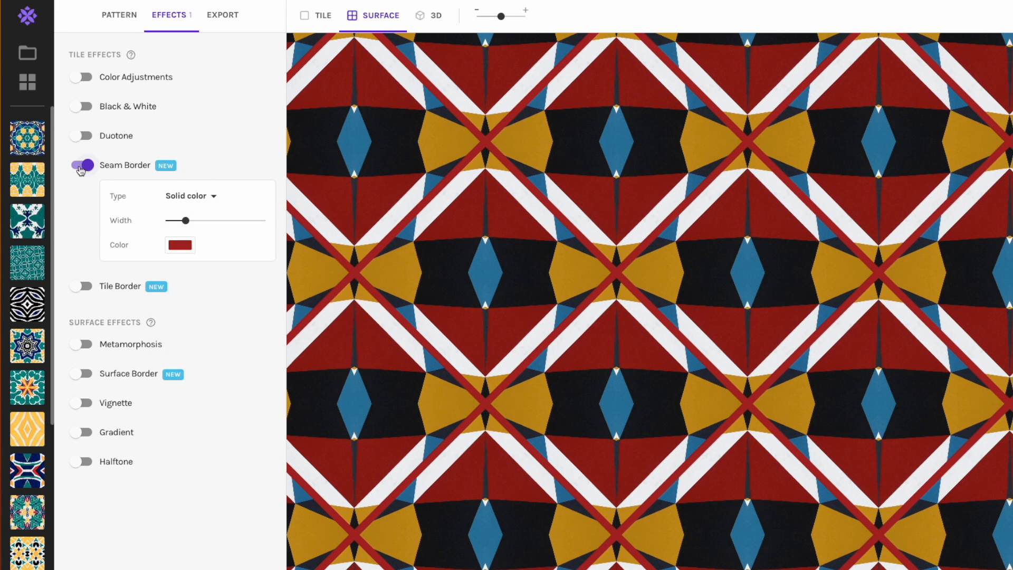
left_click(81, 167)
Try a solid-color Tile Border with reduced roundness, and switch it off again
left_click(82, 195)
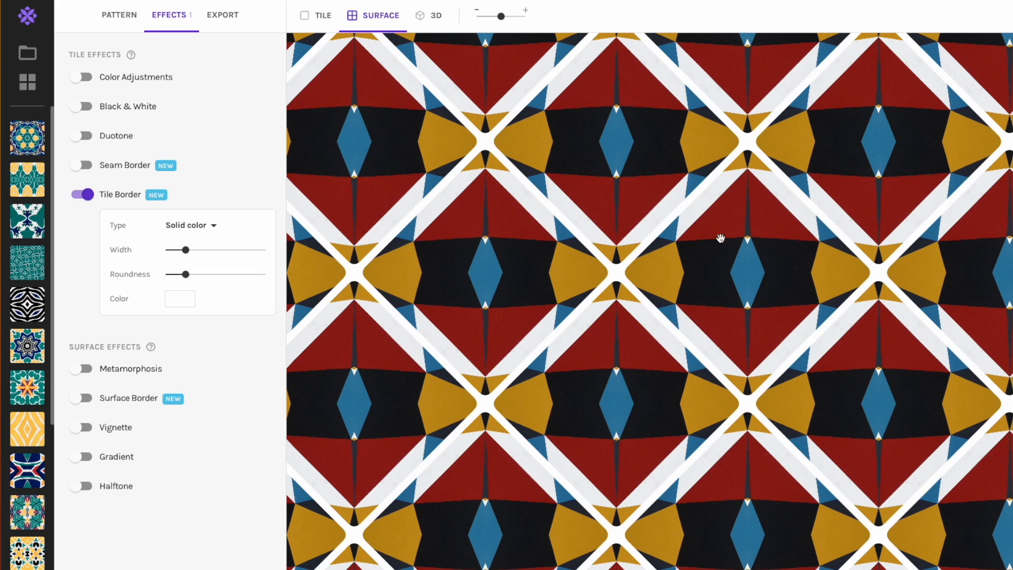
mouse_move(186, 274)
left_mouse_down()
mouse_move(185, 254)
mouse_move(264, 252)
mouse_move(150, 253)
mouse_move(165, 275)
mouse_move(248, 271)
mouse_move(168, 277)
left_mouse_up()
left_click(80, 195)
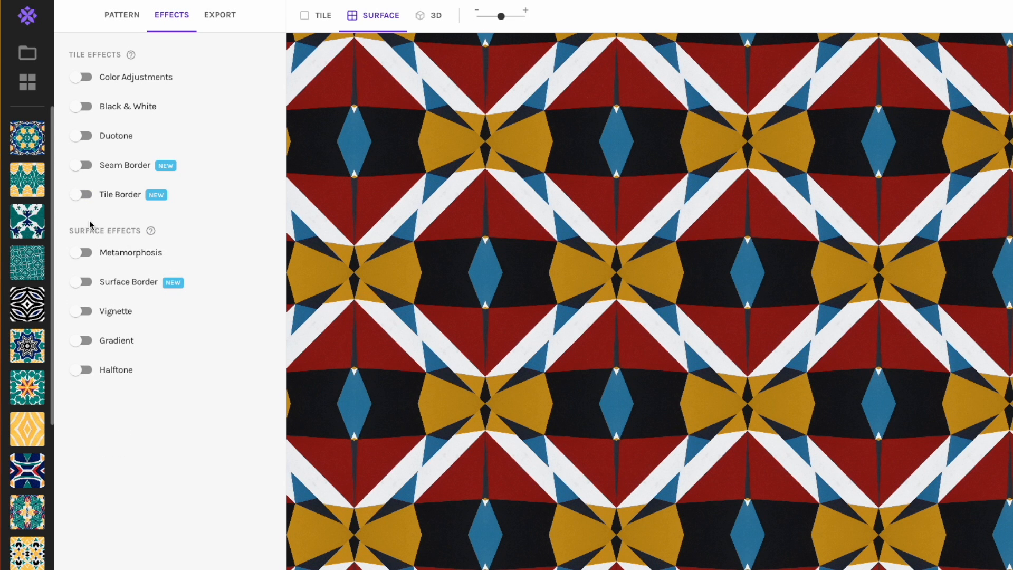
Try the Linear Metamorphosis surface effect with different horizontal and vertical amounts, and switch it off again
left_click(95, 261)
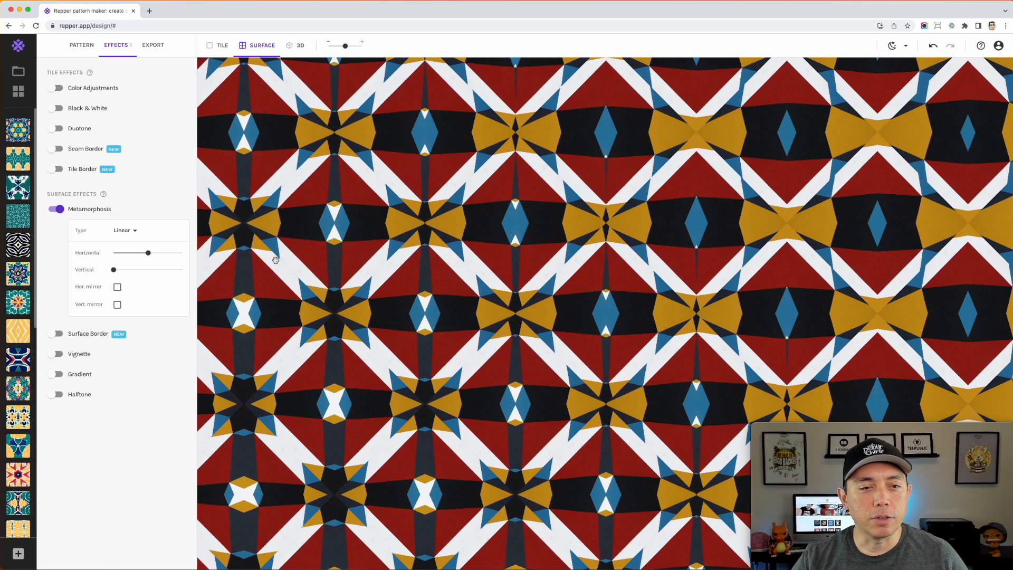
left_click_drag(148, 253, 173, 253)
left_click_drag(113, 270, 175, 273)
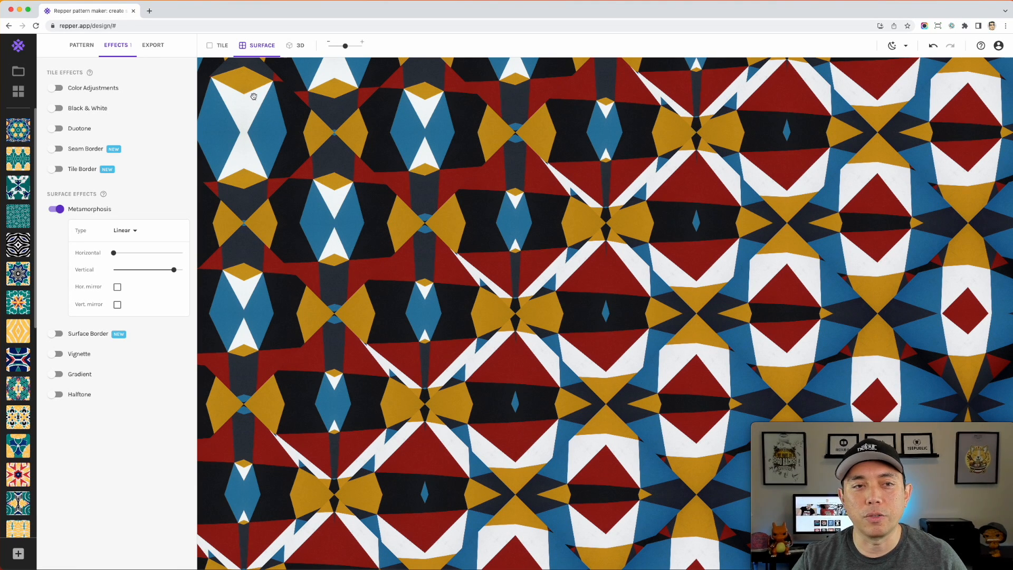
mouse_move(174, 270)
left_mouse_down()
mouse_move(154, 269)
mouse_move(166, 269)
left_mouse_up()
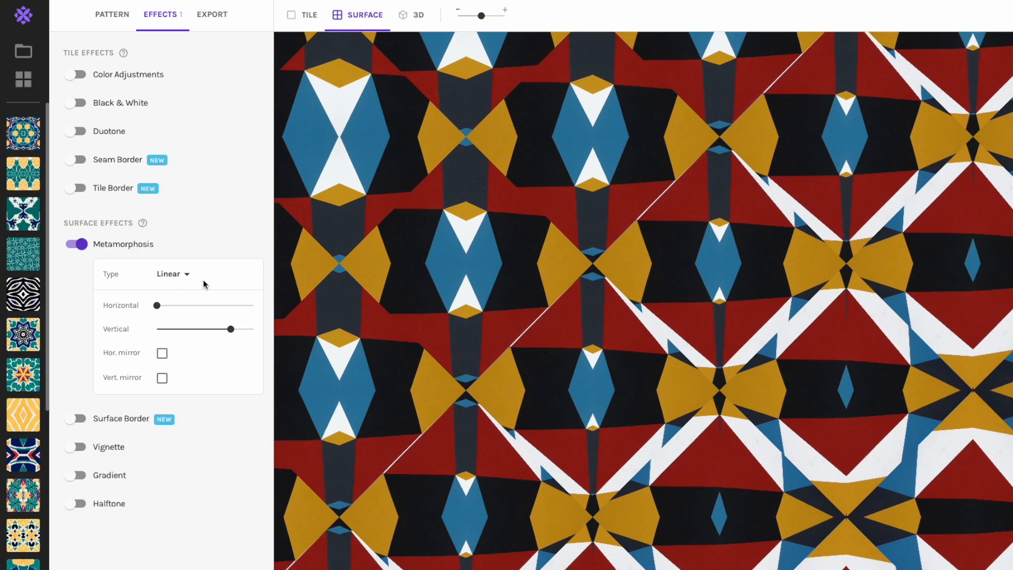
left_click_drag(231, 329, 204, 329)
left_click(83, 247)
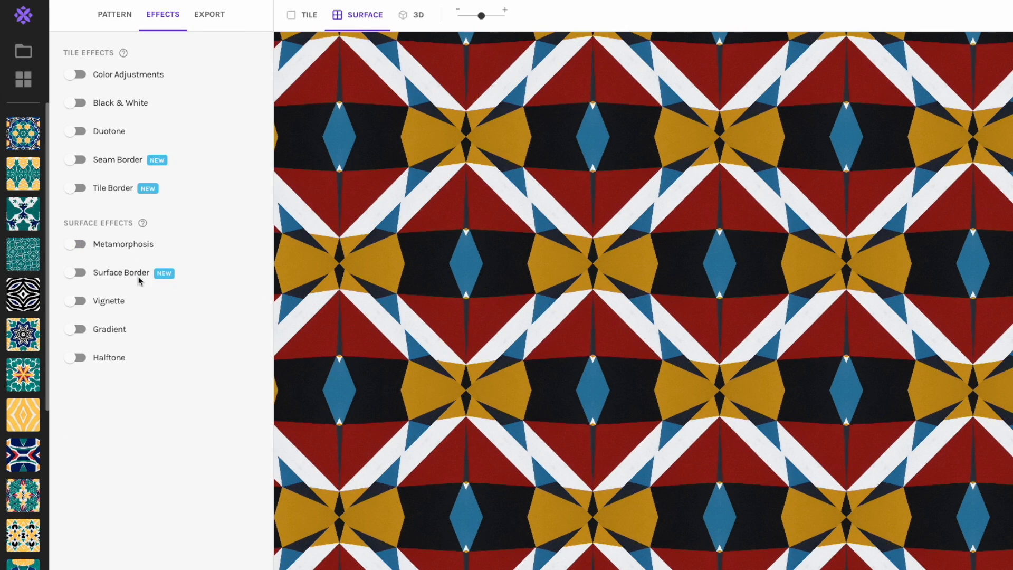
Try a solid-color Surface Border in black #000000, and switch it off again
left_click(80, 274)
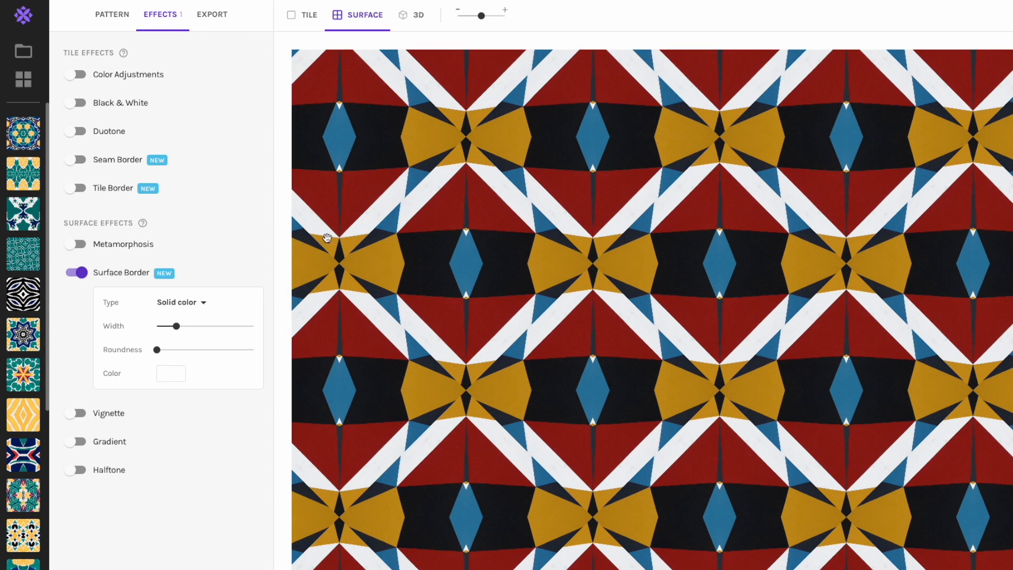
left_click(170, 374)
left_click_drag(208, 417, 179, 491)
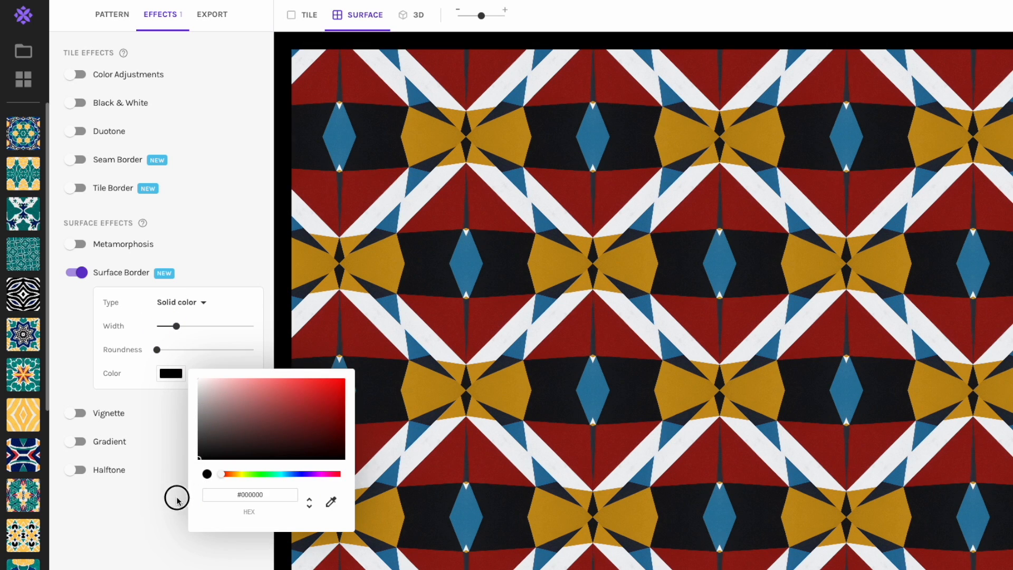
left_click(181, 326)
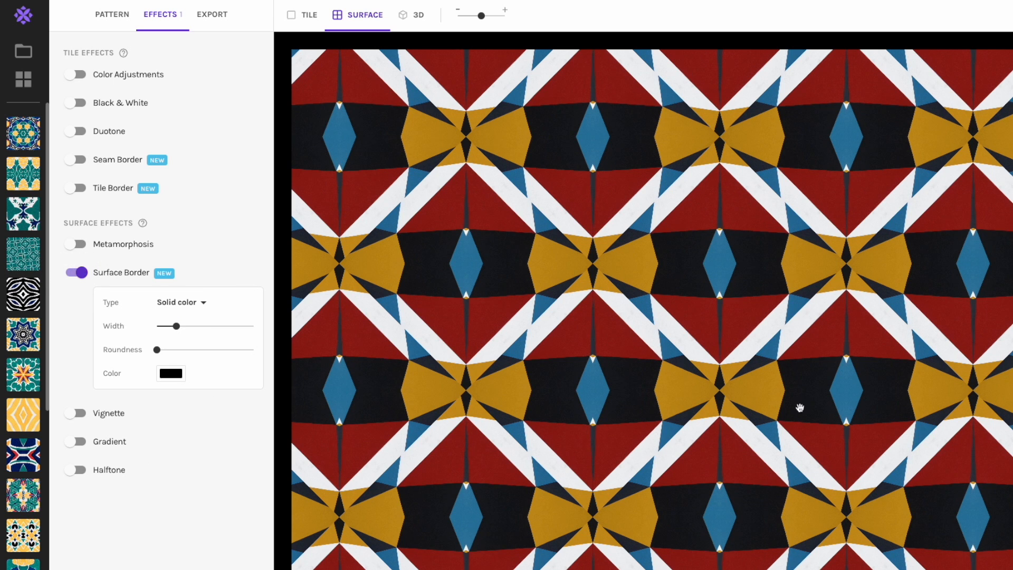
left_click(76, 272)
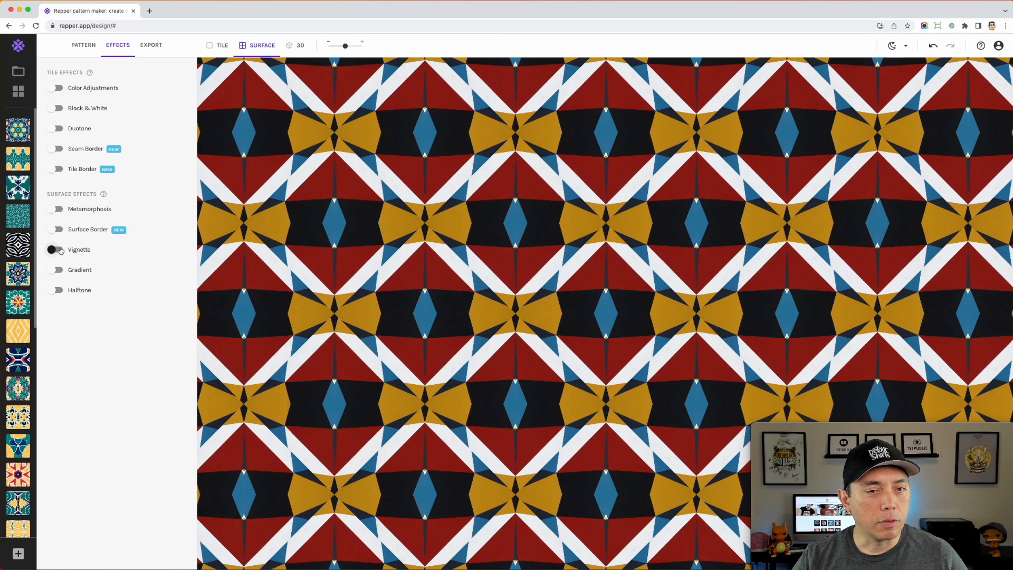
Try a white #FFFFFF Vignette on the surface, and replace it with the Hard Light Gradient effect
left_click(57, 250)
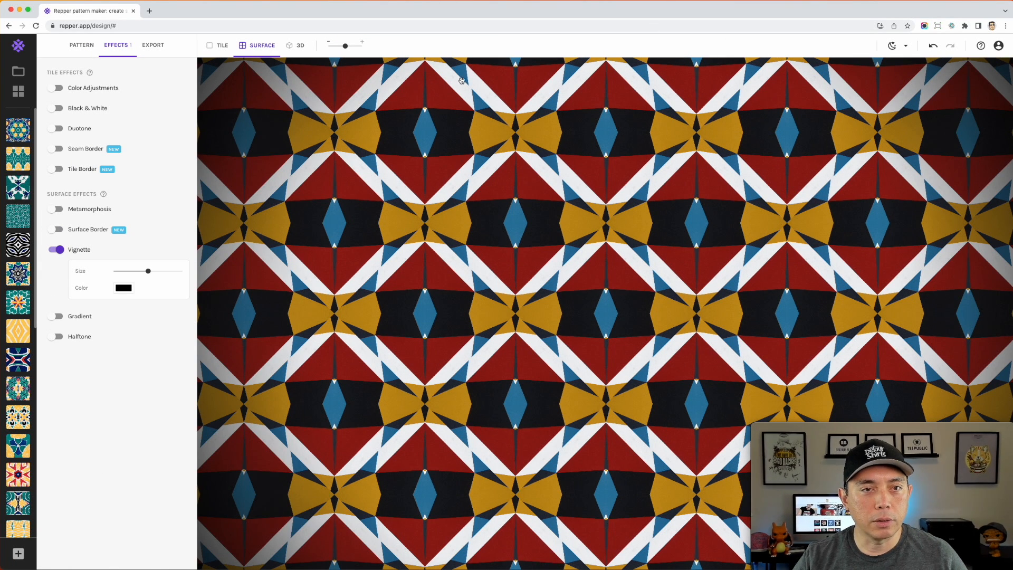
left_click(125, 289)
left_click_drag(170, 301, 96, 272)
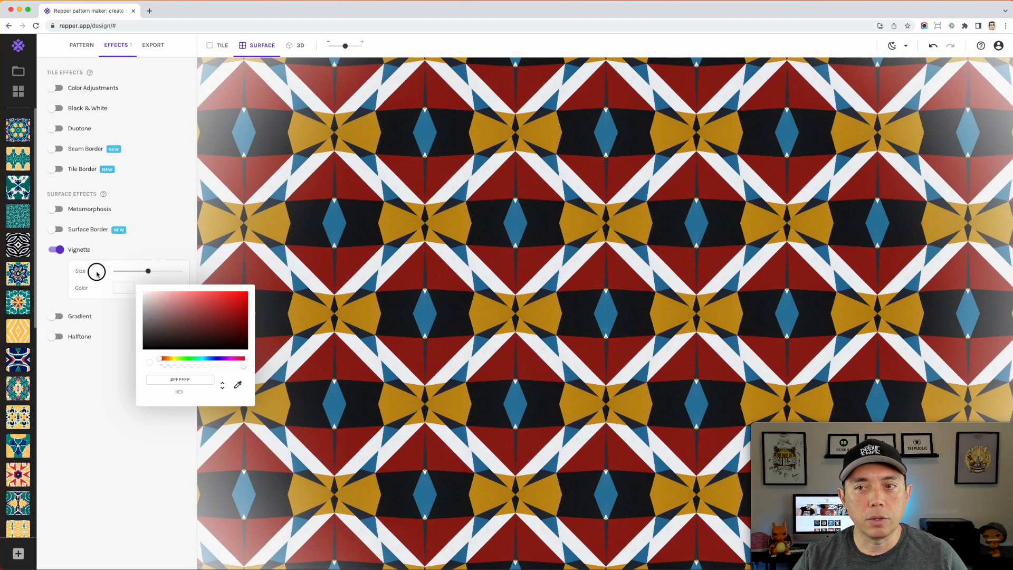
left_click(59, 318)
left_click(57, 250)
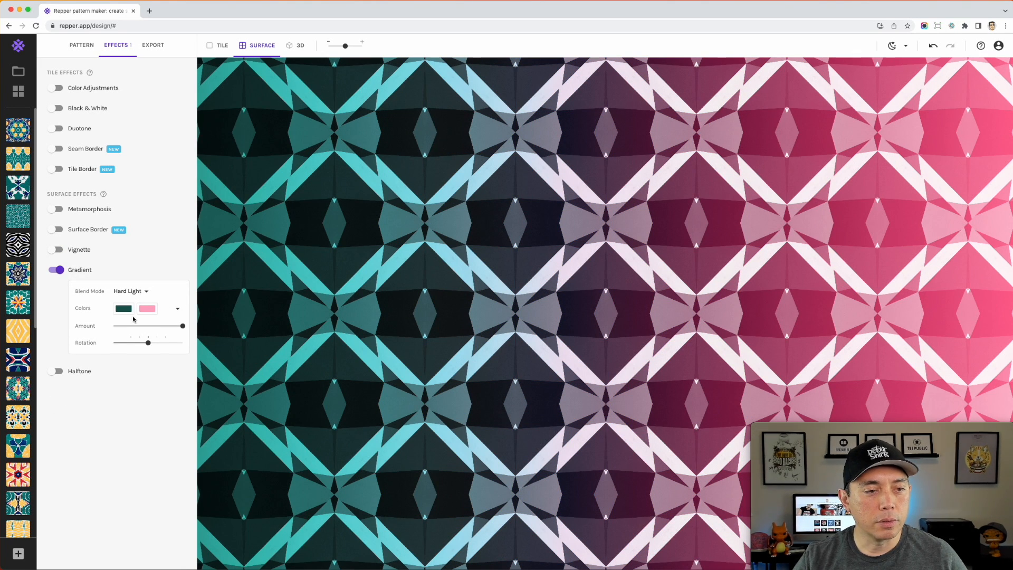
Switch off the Gradient effect and apply the Halftone effect at its maximum size
left_click(56, 270)
left_click(56, 371)
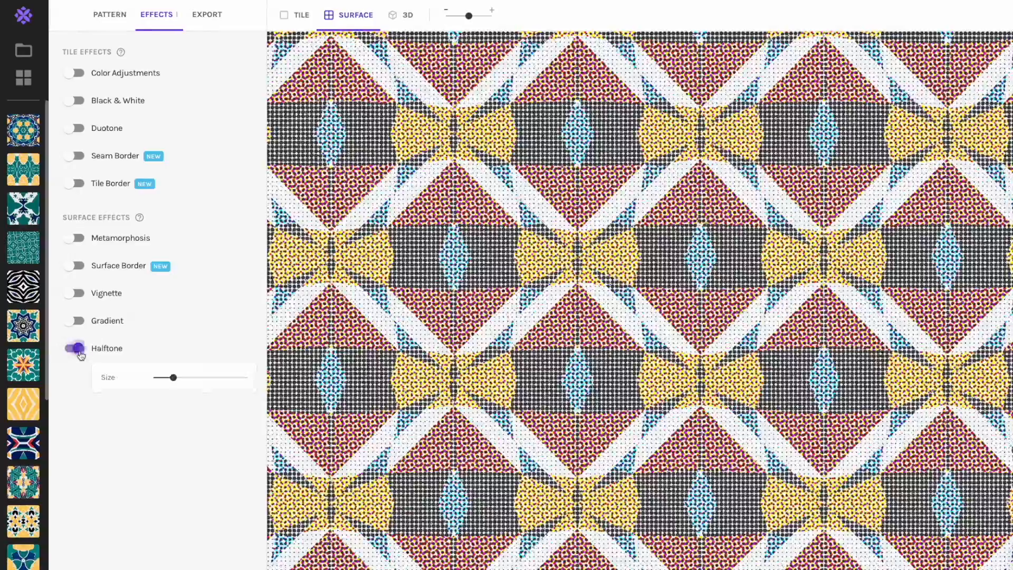
left_click_drag(173, 377, 248, 378)
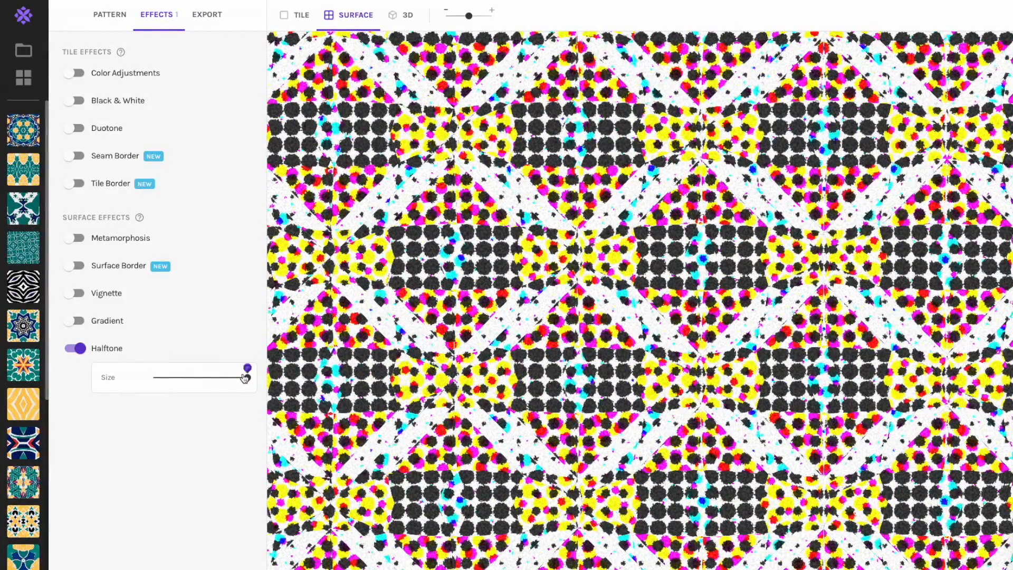
Switch off the Halftone effect and rotate the Bonbon pattern until its white bands run horizontally and vertically
left_click_drag(247, 377, 224, 376)
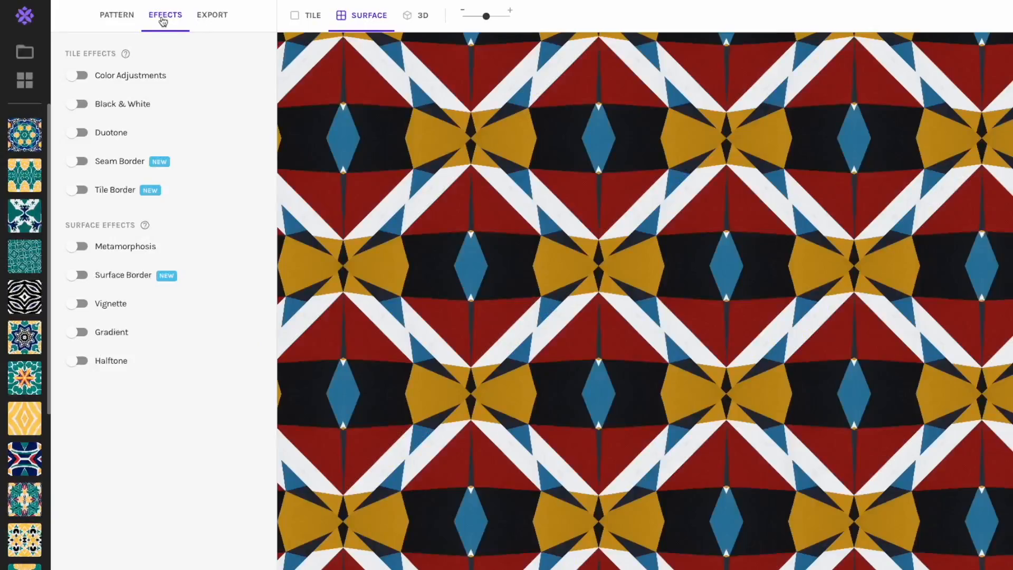
left_click(114, 15)
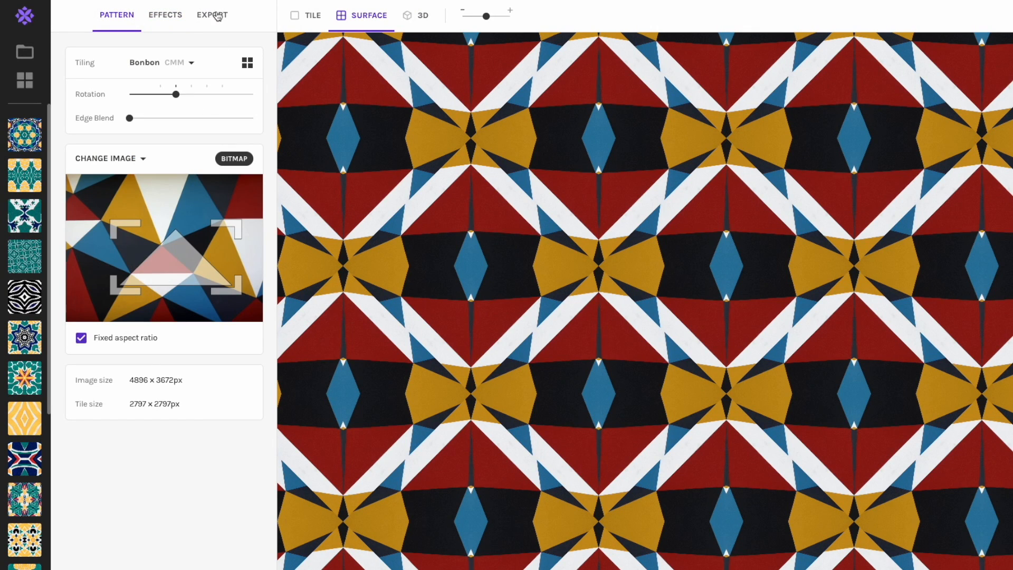
left_click_drag(176, 97, 75, 121)
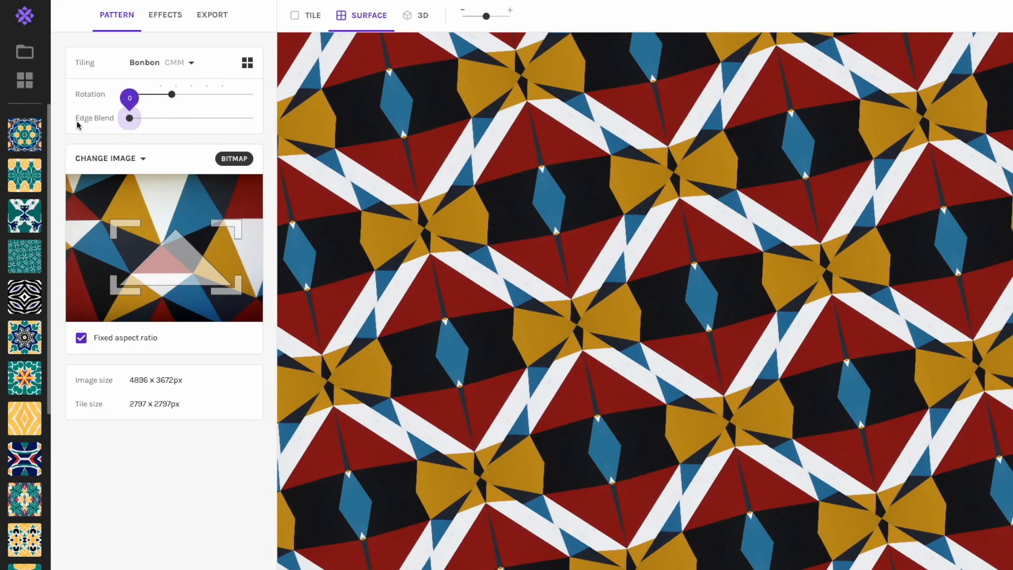
mouse_move(171, 95)
left_mouse_down()
mouse_move(153, 95)
mouse_move(163, 99)
left_mouse_up()
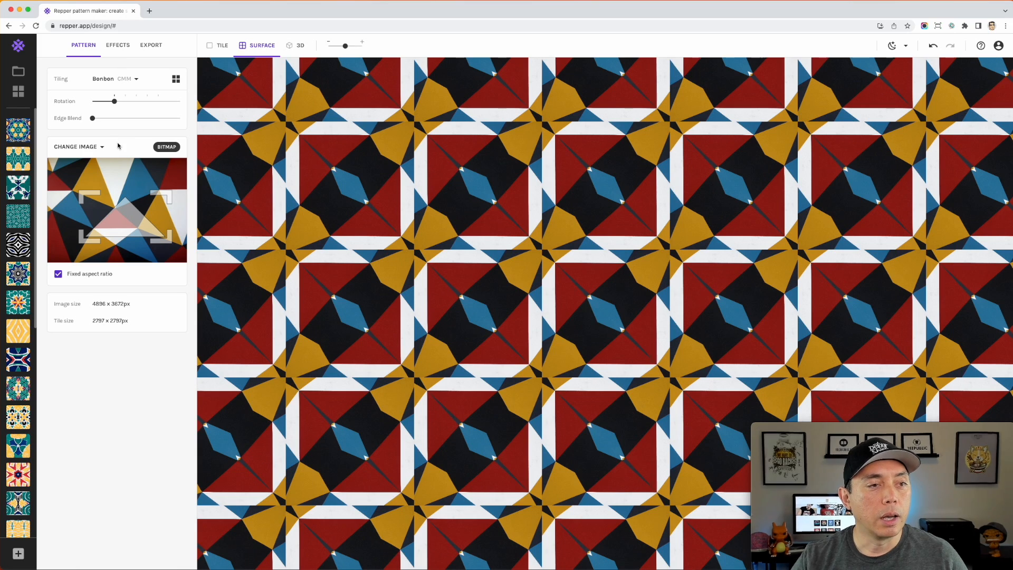
Replace the source image with the chain-link fence photo and shrink the selected area to a 1275 x 1275px tile
left_click(97, 148)
left_click(127, 238)
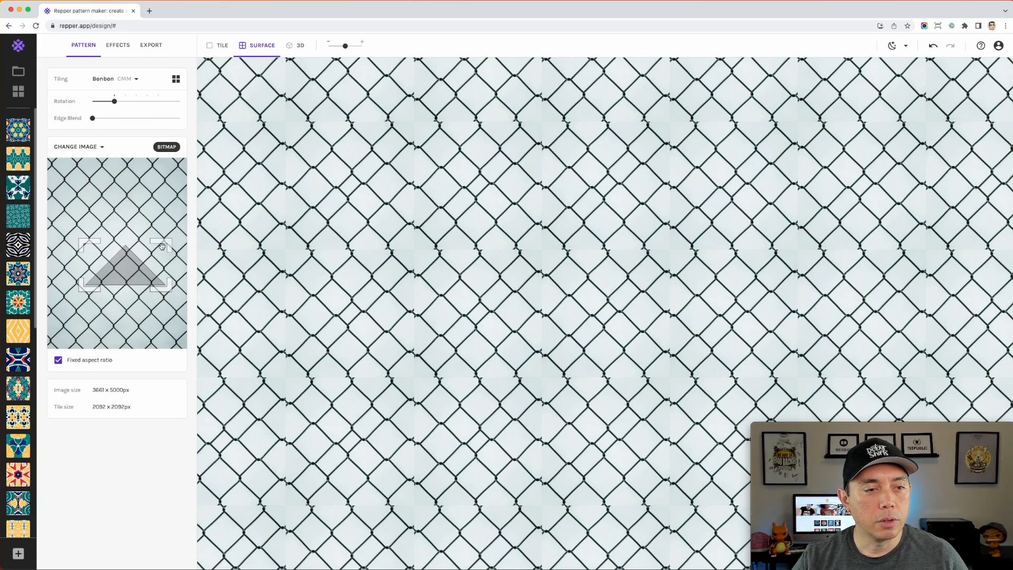
left_click_drag(162, 246, 131, 261)
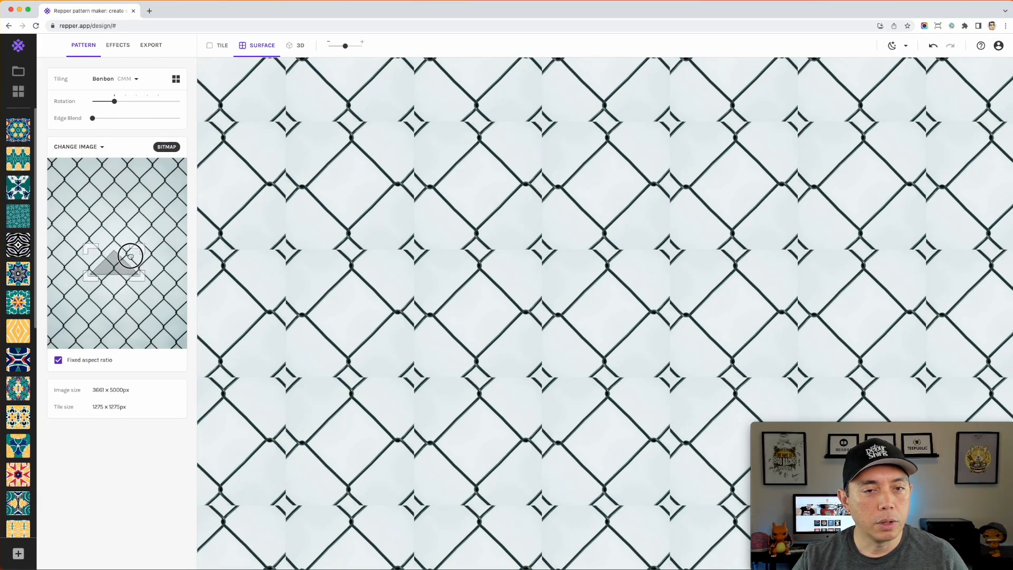
Browse the seamless and edged tilings and apply the Octagon tiling to the fence pattern
left_click(176, 79)
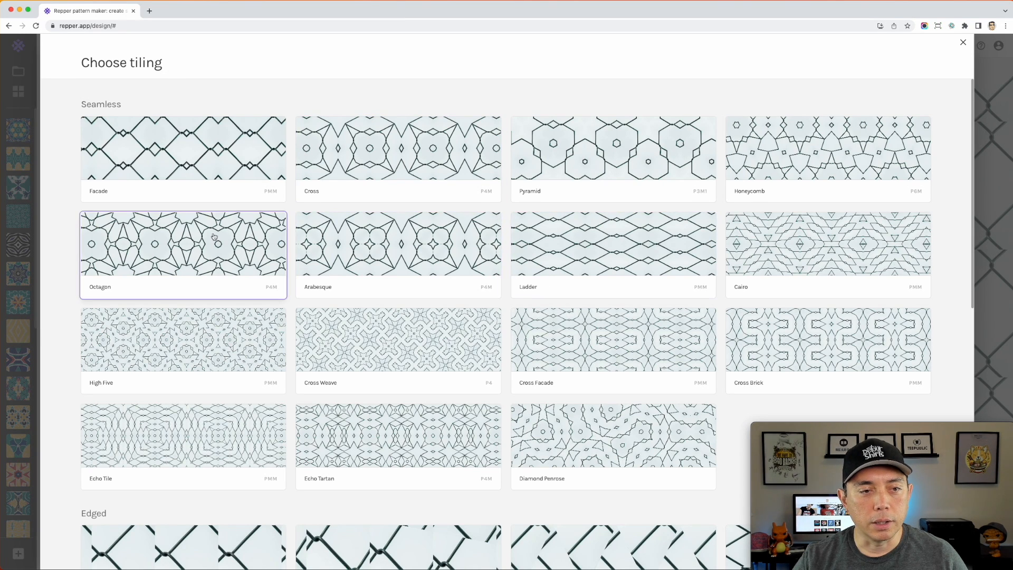
scroll(213, 237, "down", 1)
scroll(214, 233, "down", 5)
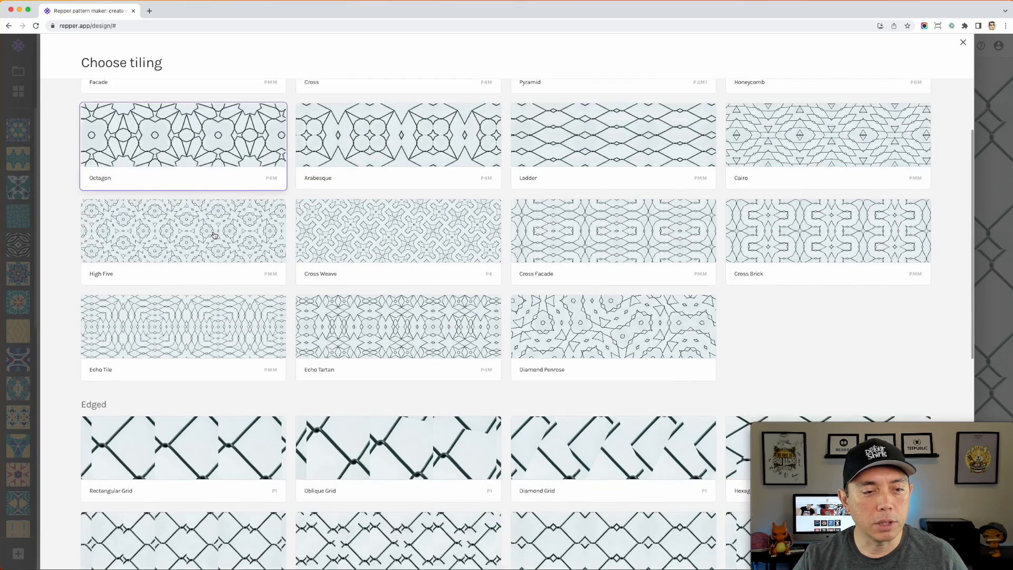
scroll(264, 269, "up", 3)
left_click(214, 166)
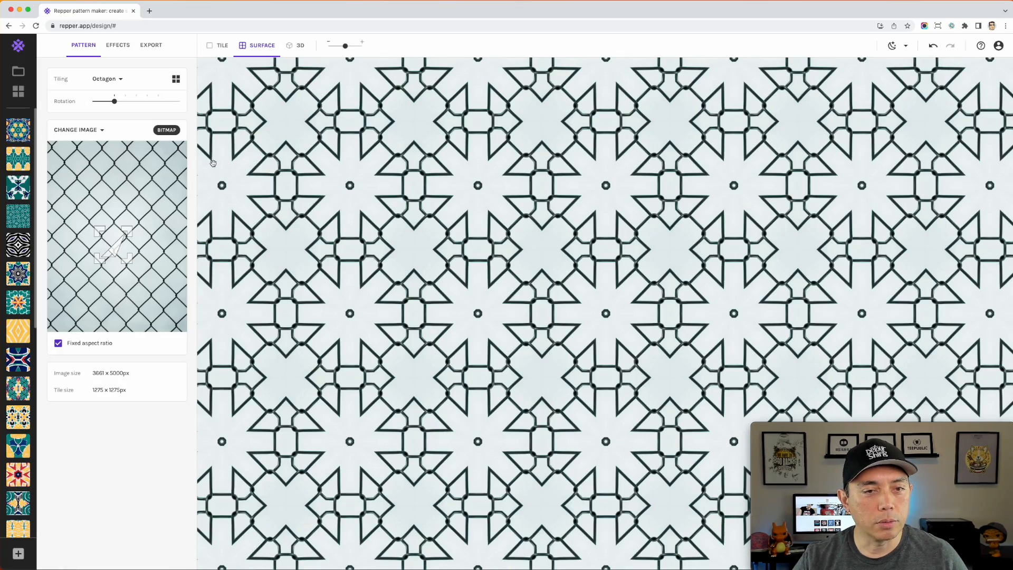
Try the Linear Metamorphosis surface effect with a raised horizontal and a reduced vertical amount
left_click(116, 47)
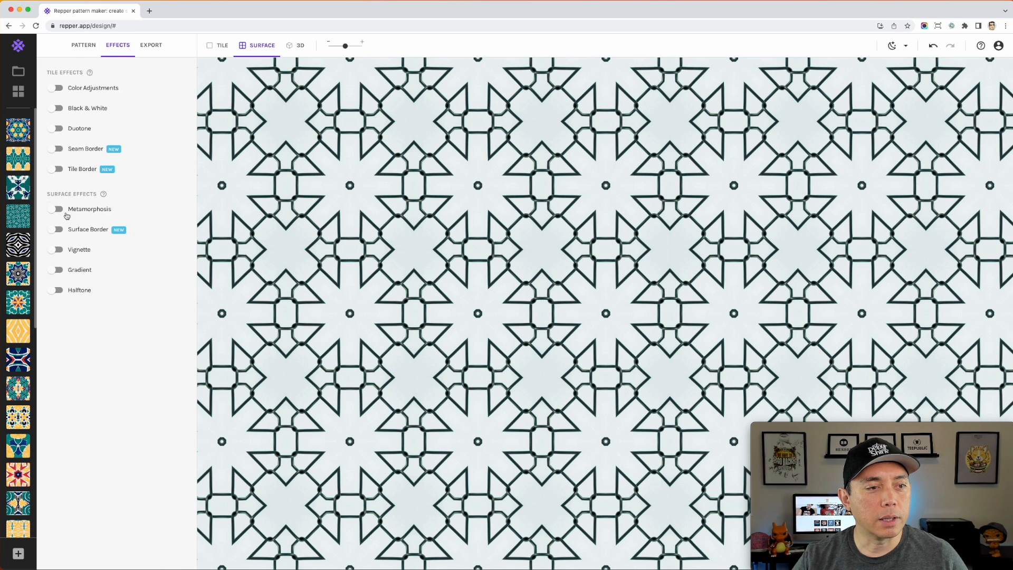
left_click(56, 209)
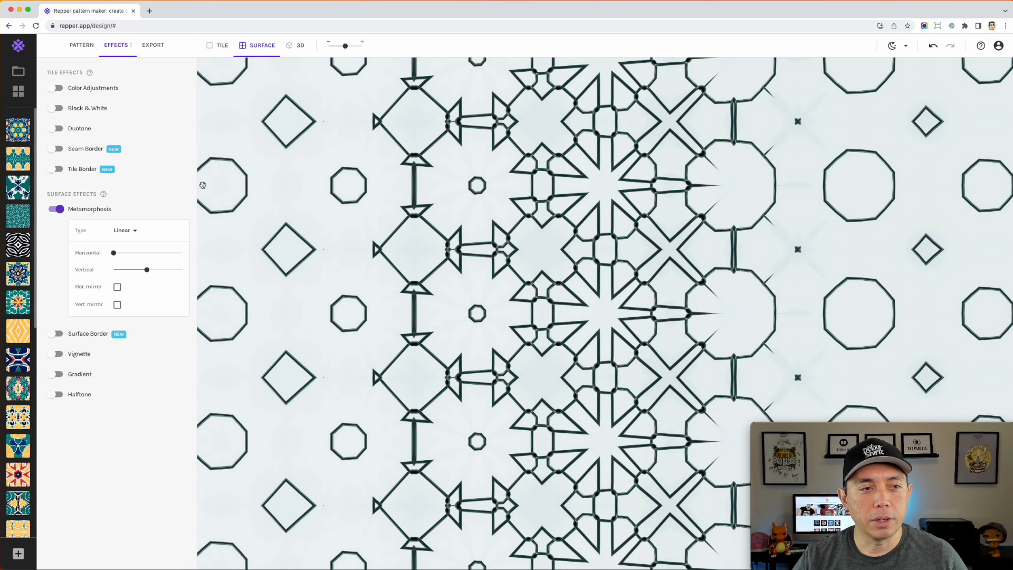
left_click_drag(114, 252, 127, 270)
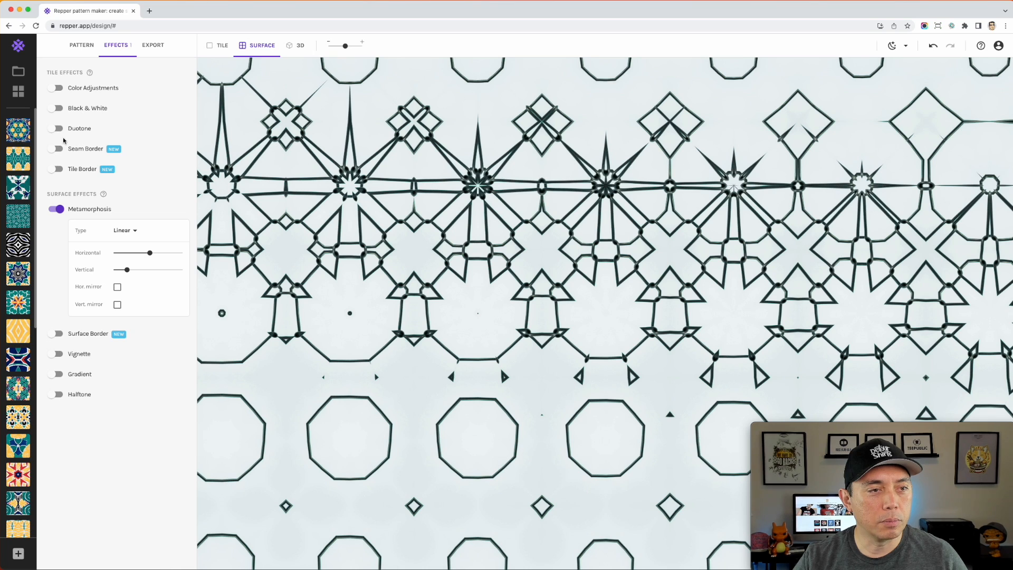
Add a solid black Surface Border and apply the Black & White effect at maximum contrast
left_click(56, 334)
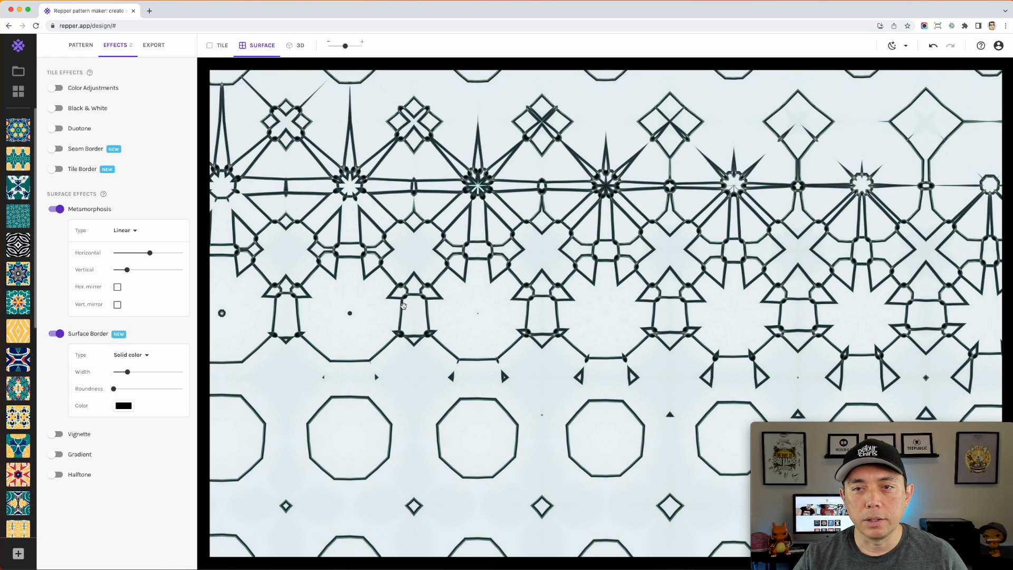
left_click(60, 109)
left_click_drag(150, 130, 299, 143)
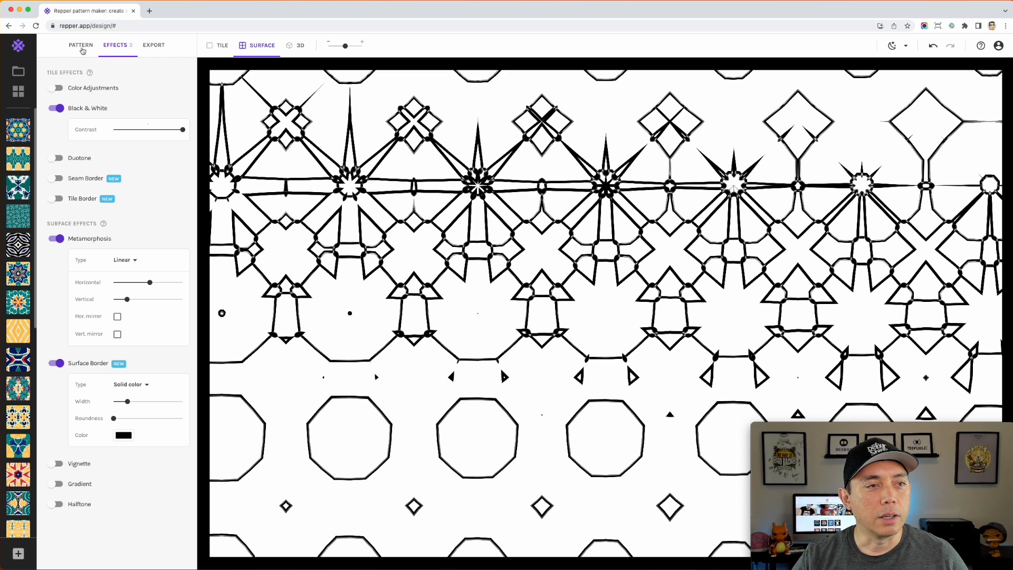
Try a slightly higher selection area on the fence photo and switch off the Metamorphosis effect
left_click(81, 45)
left_click_drag(113, 242, 115, 217)
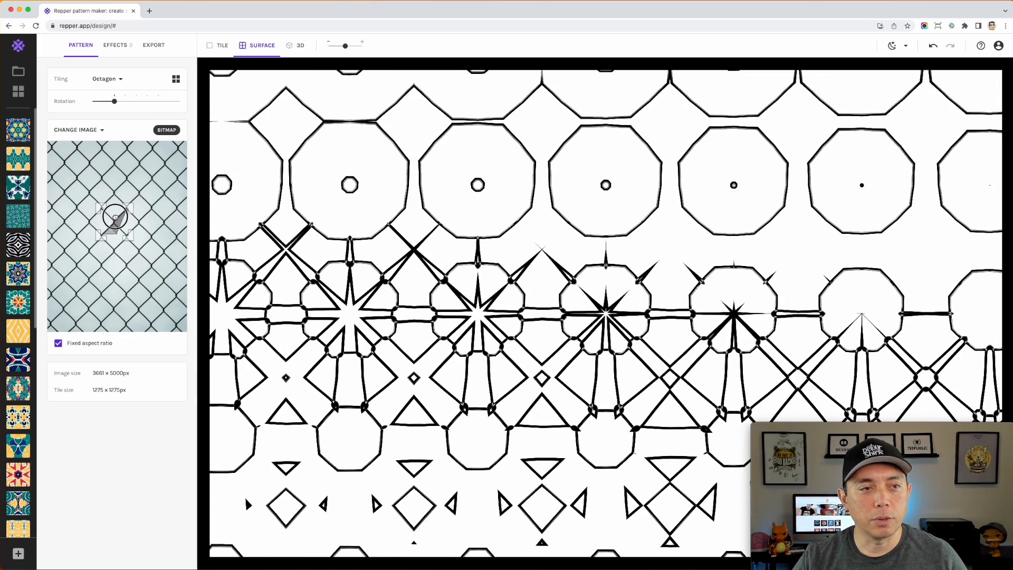
left_click(118, 45)
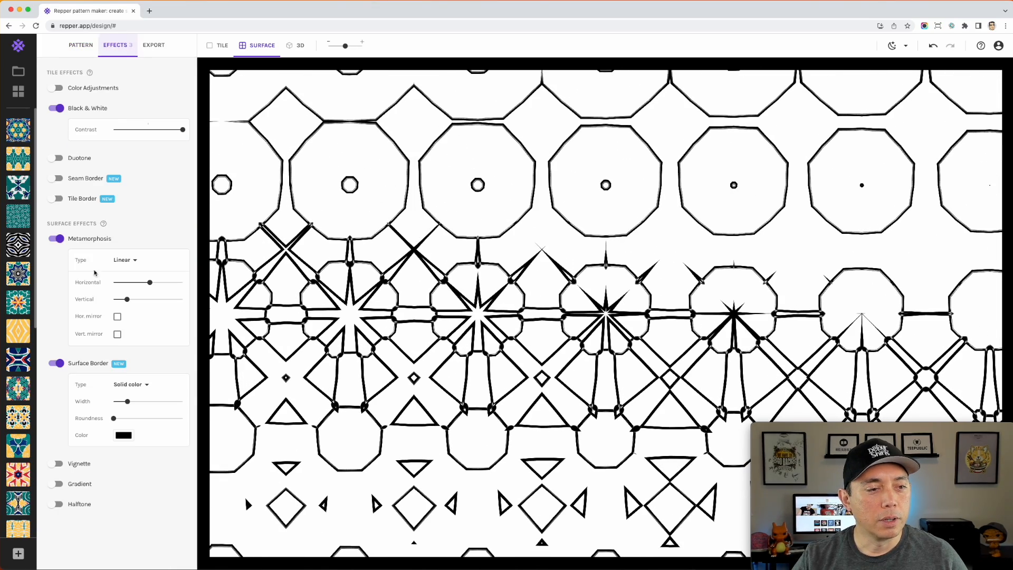
left_click(51, 240)
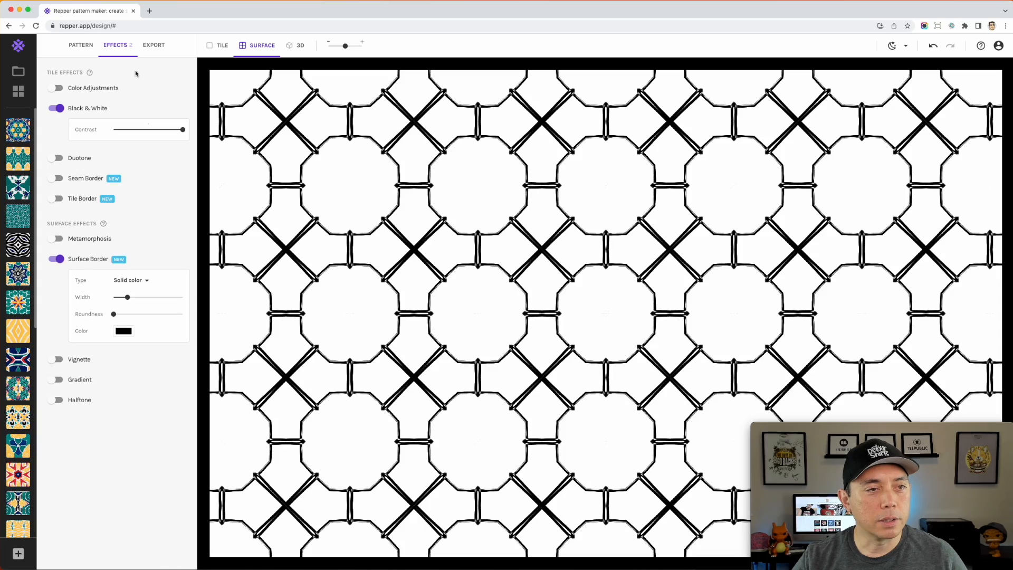
Move the selection area to the upper right part of the fence photo and save the pattern as a snapshot
left_click(81, 45)
left_click_drag(109, 222, 135, 187)
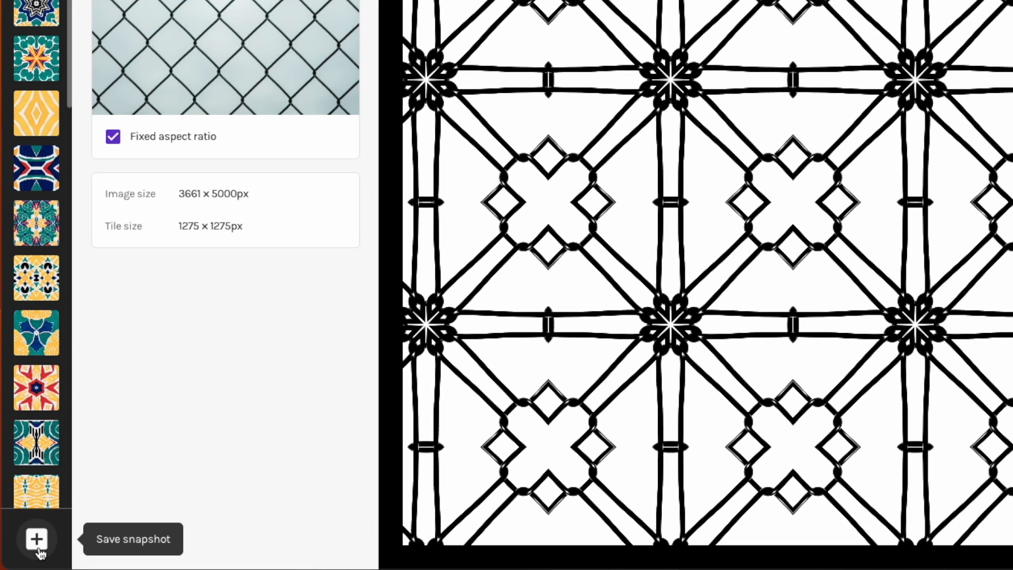
left_click(37, 548)
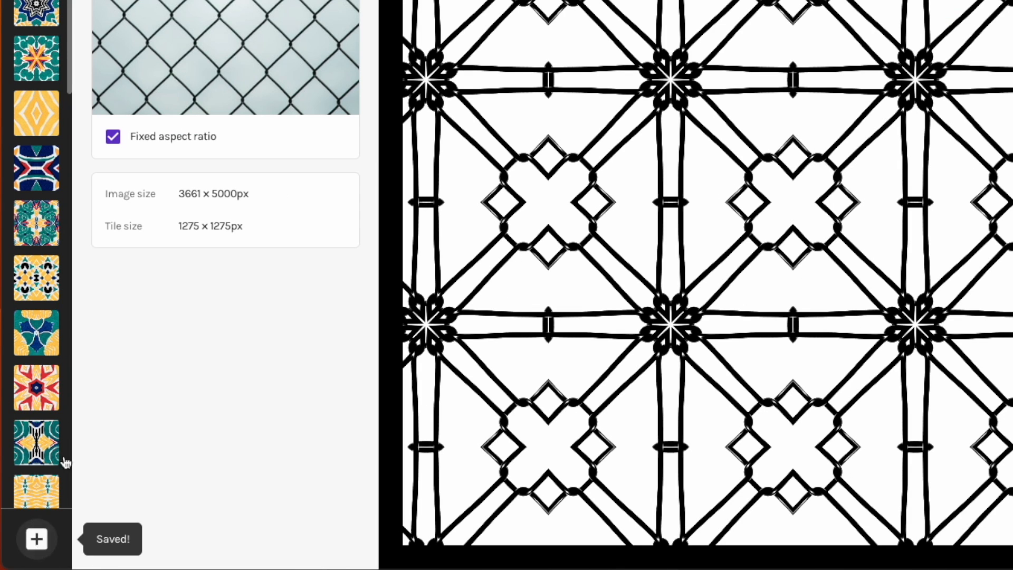
Load the pink flower pattern made from the Gamesolotl image from the saved snapshots
scroll(57, 378, "down", 3)
scroll(57, 377, "down", 8)
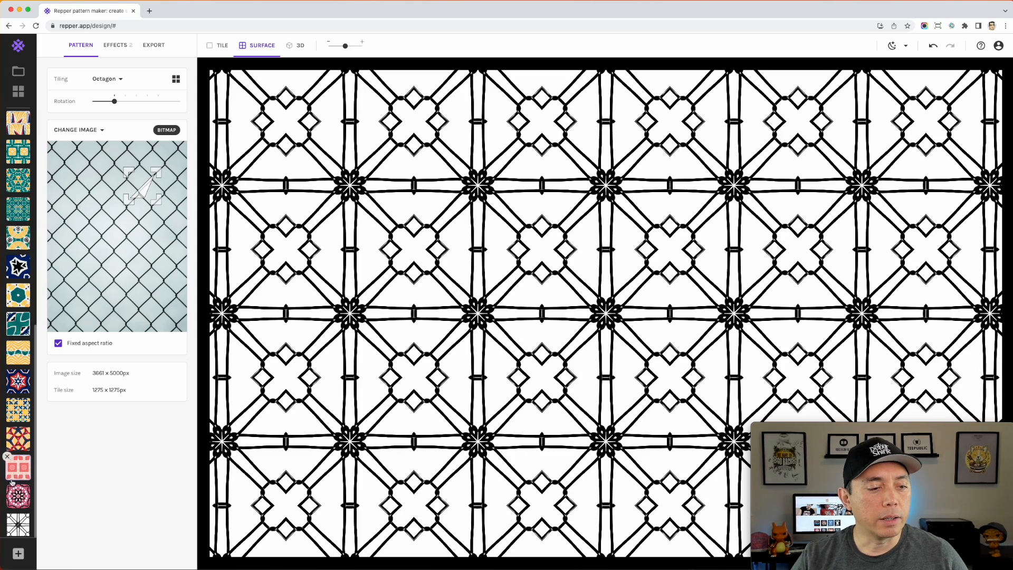
left_click(18, 496)
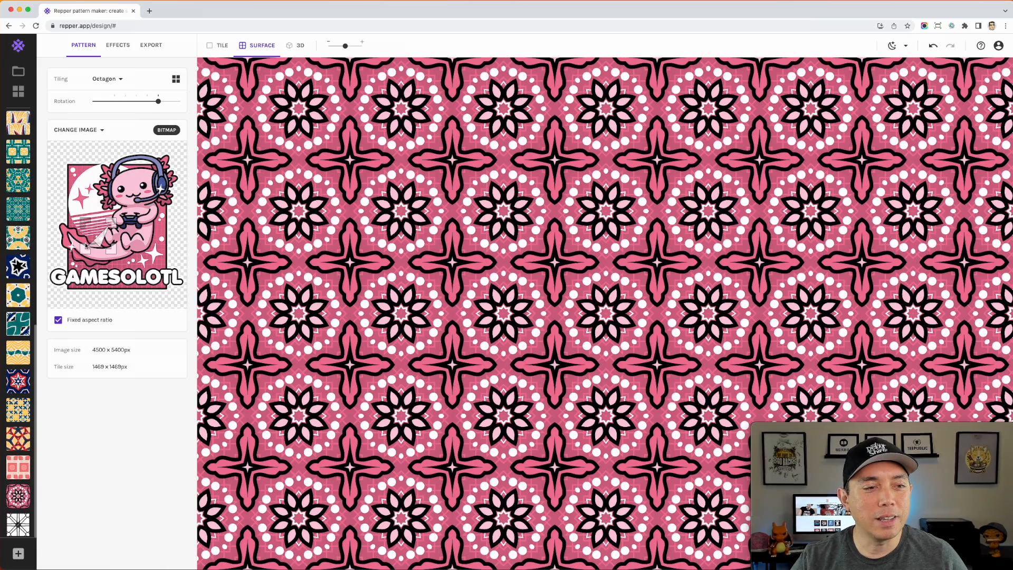
Try other selection areas on the Gamesolotl image, and reload the saved pink flower snapshot
left_click_drag(99, 240, 107, 196)
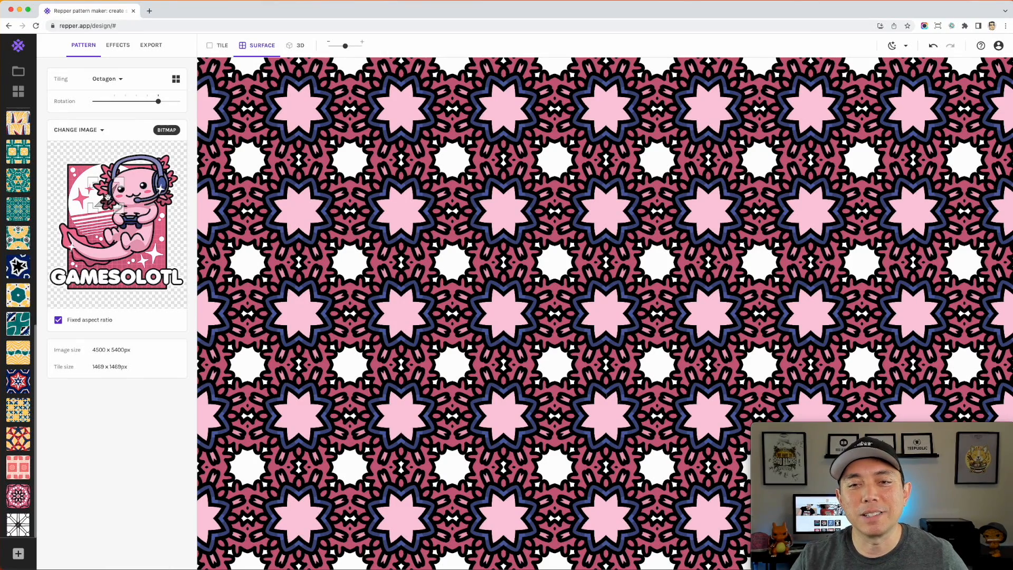
left_click_drag(109, 195, 108, 207)
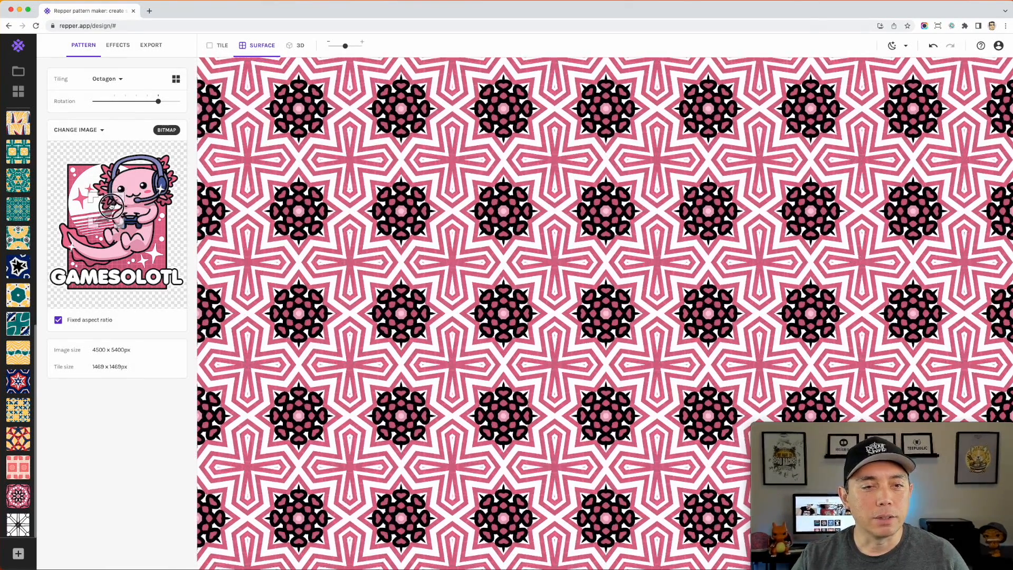
left_click(16, 495)
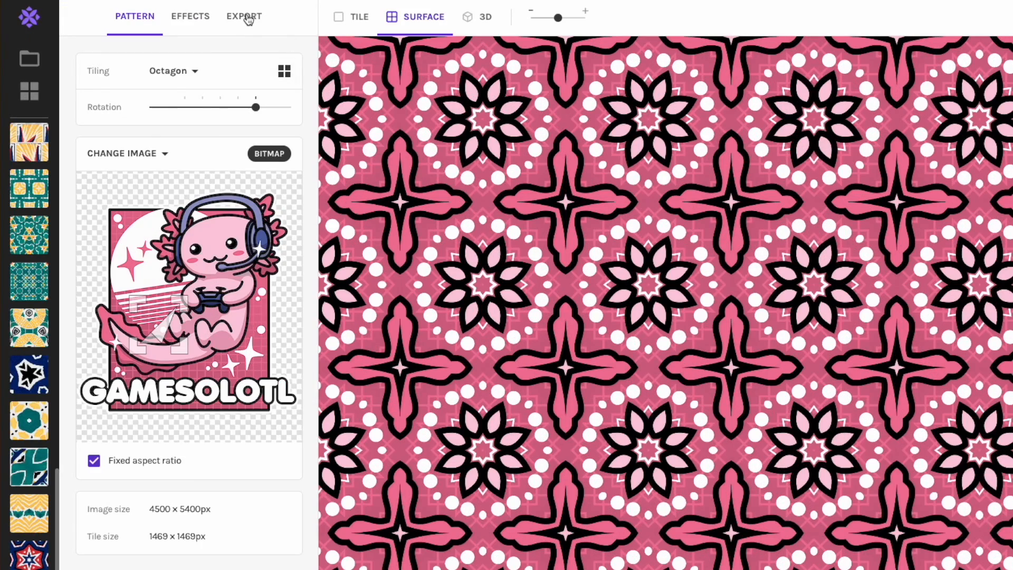
Set up the export in Surface mode with a custom size of 3200 x 3200 pixels at 300 DPI as PNG
left_click(248, 19)
left_click(159, 73)
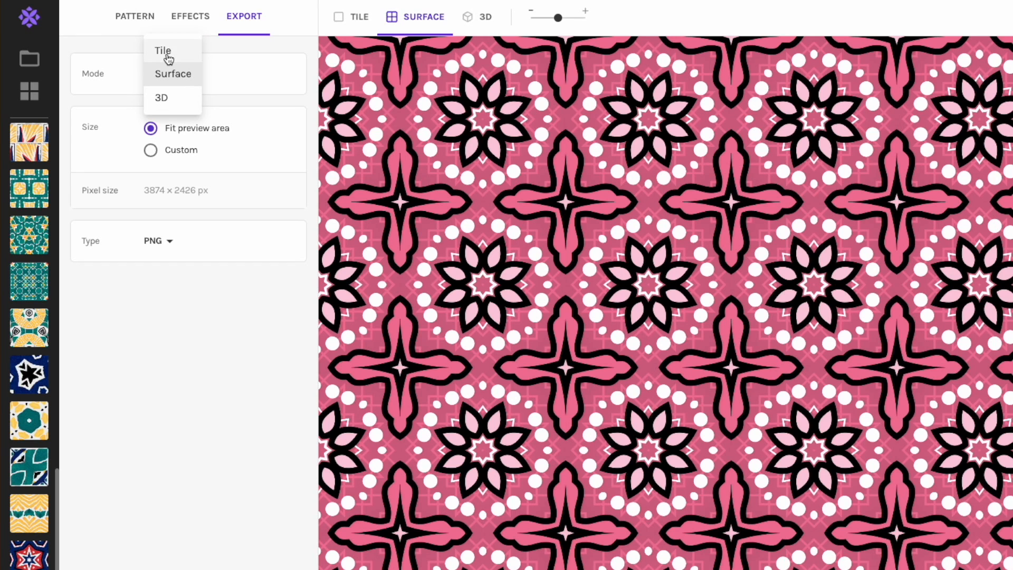
left_click(165, 74)
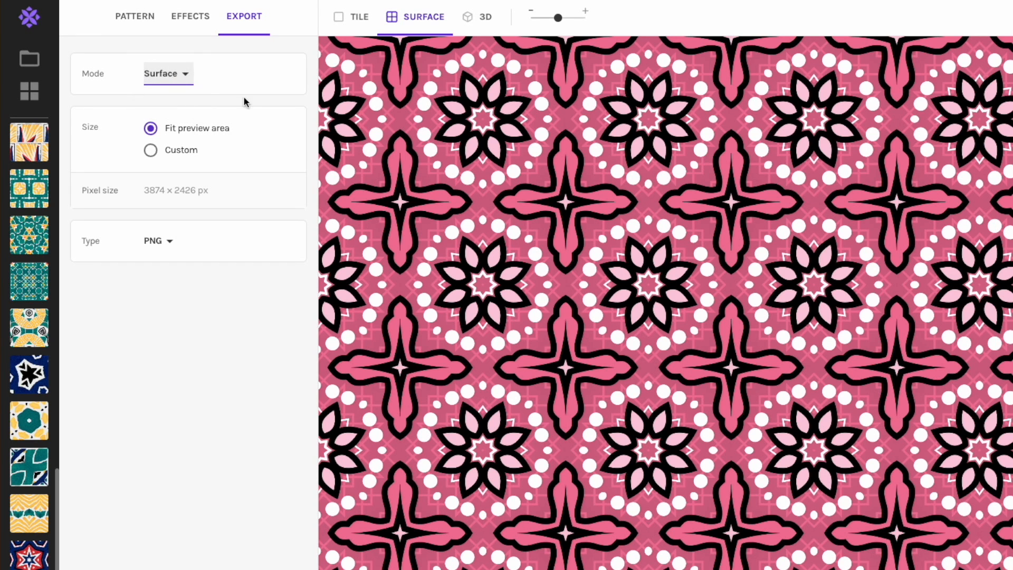
left_click(151, 151)
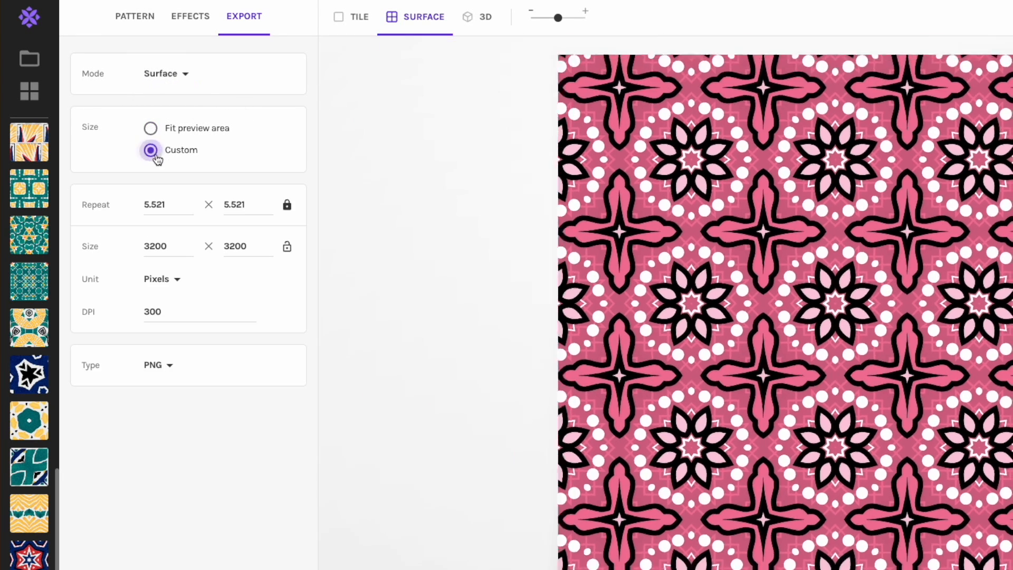
left_click(150, 253)
left_click(240, 250)
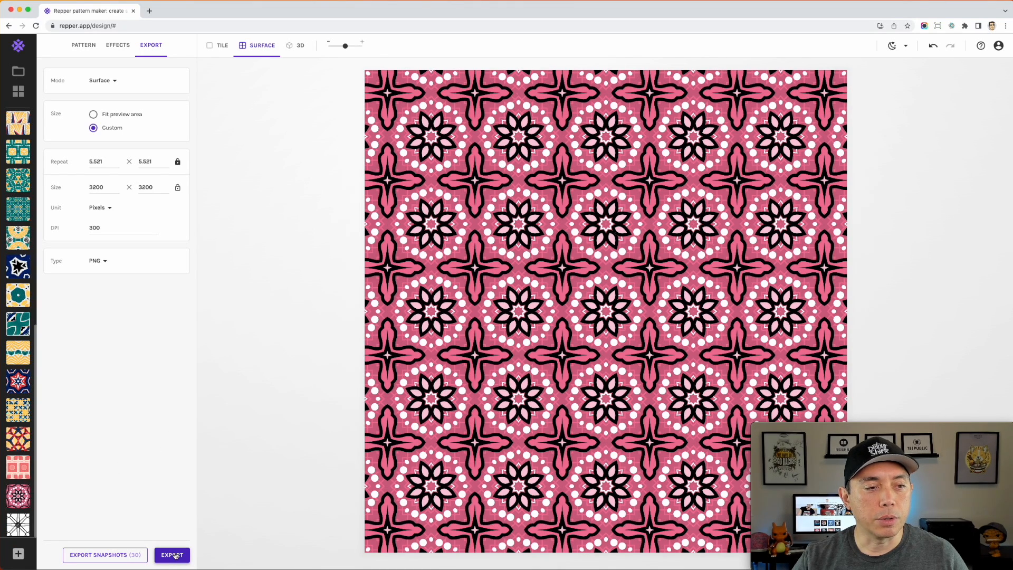
Export the surface and save it to the Desktop as pinkpattern.png
left_click(172, 555)
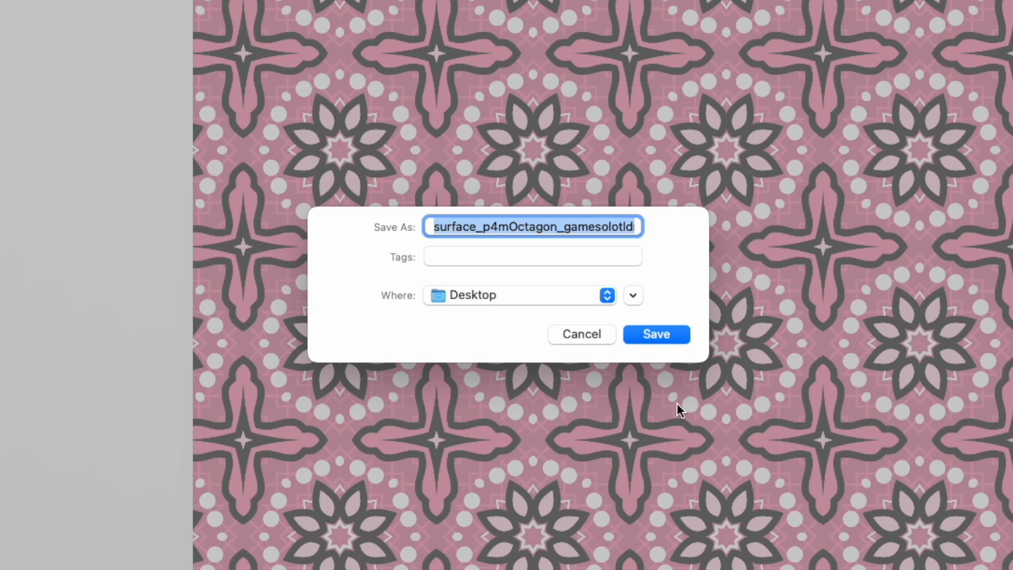
type("pinkd")
key("BackSpace")
type("pattern.png")
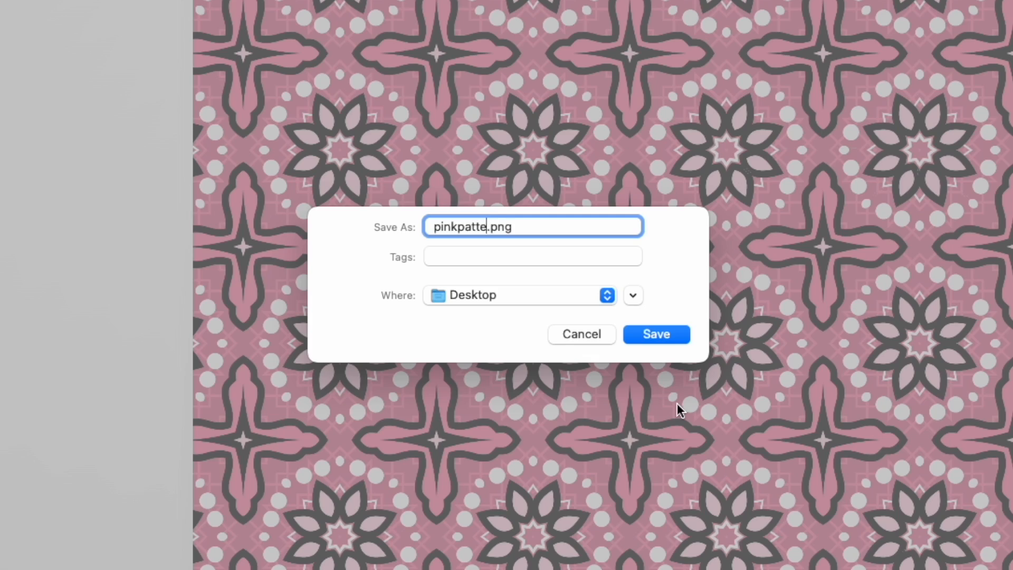
key("Return")
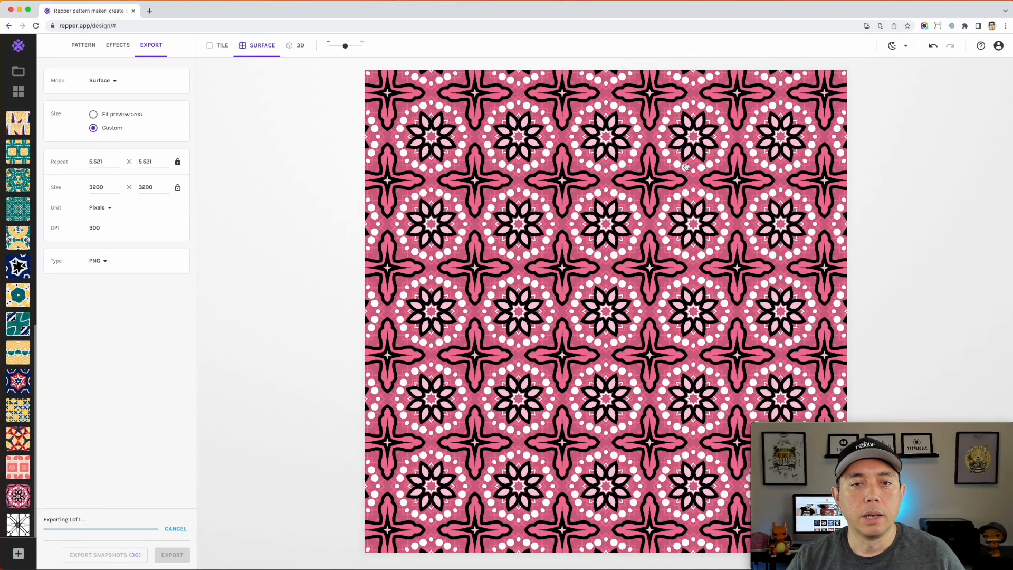
Export the pattern in Tile mode at maximum size as PNG, saving it to the Desktop as pinkpatterntile.png
left_click(209, 47)
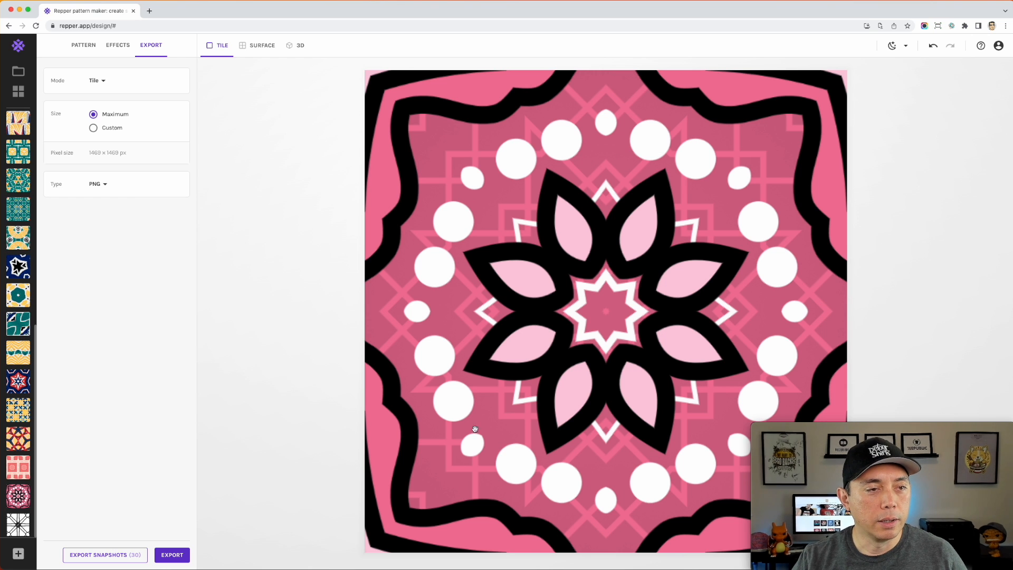
left_click(171, 555)
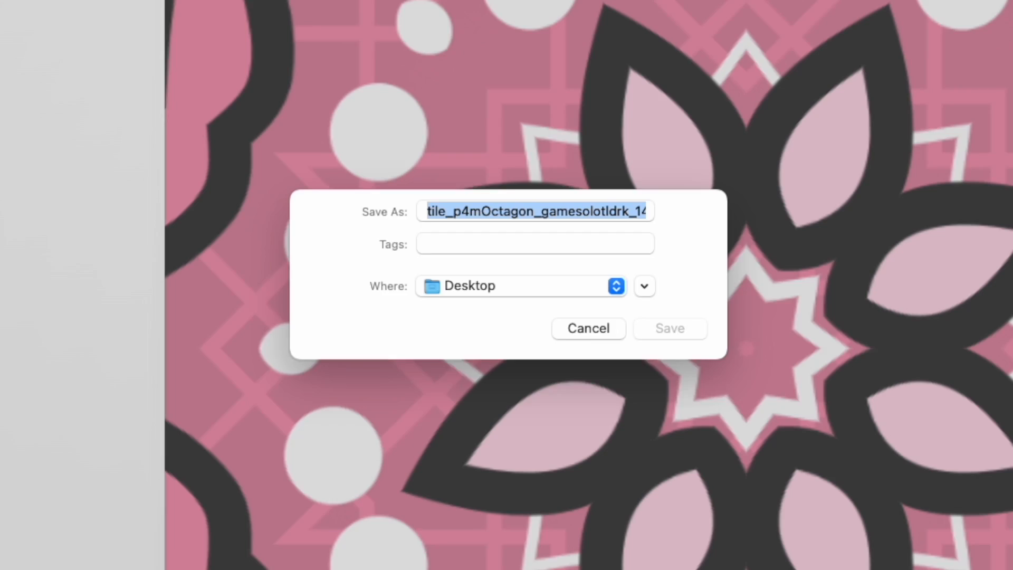
type("pinkp")
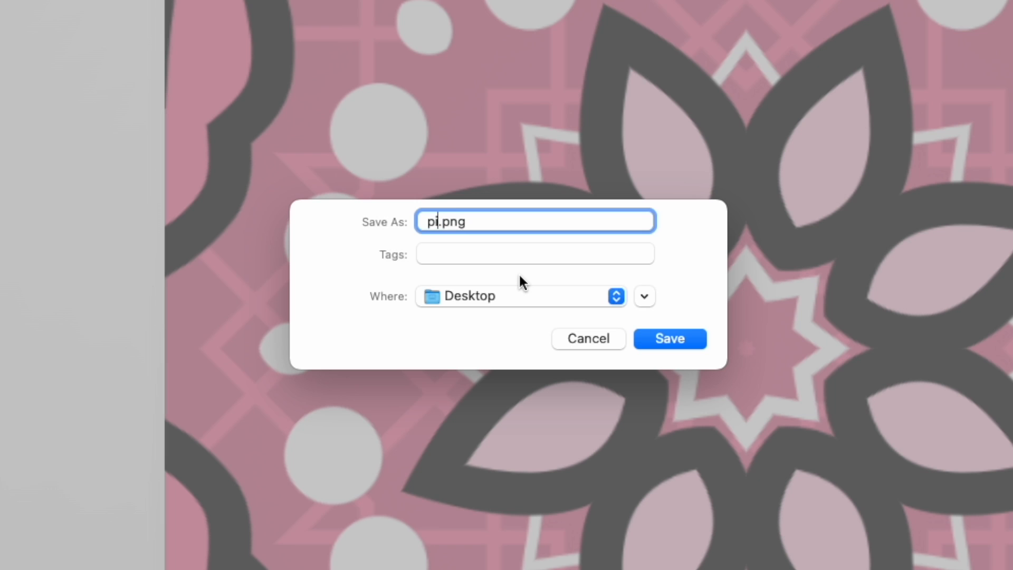
type("atternt")
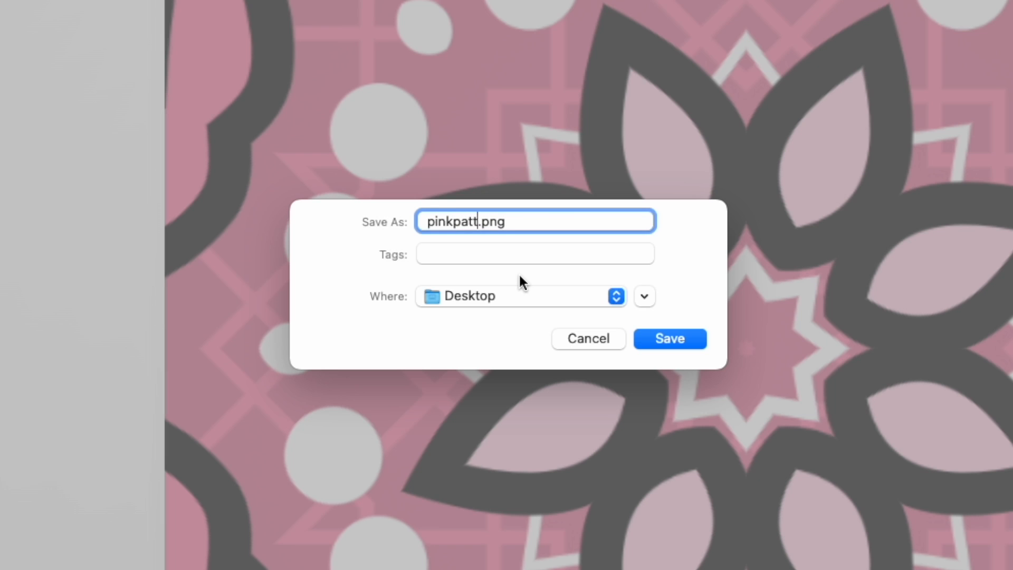
type("ile")
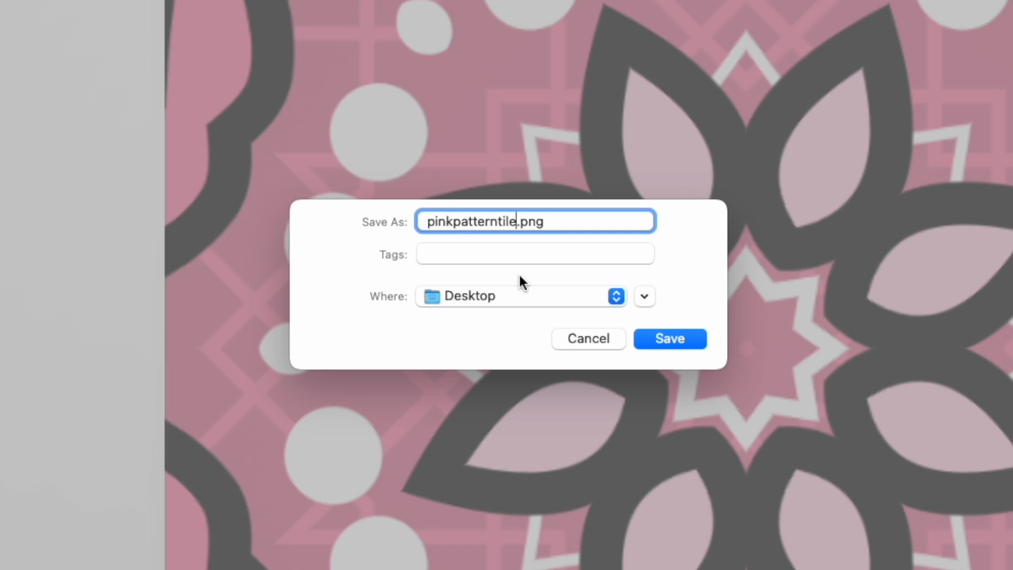
key("Return")
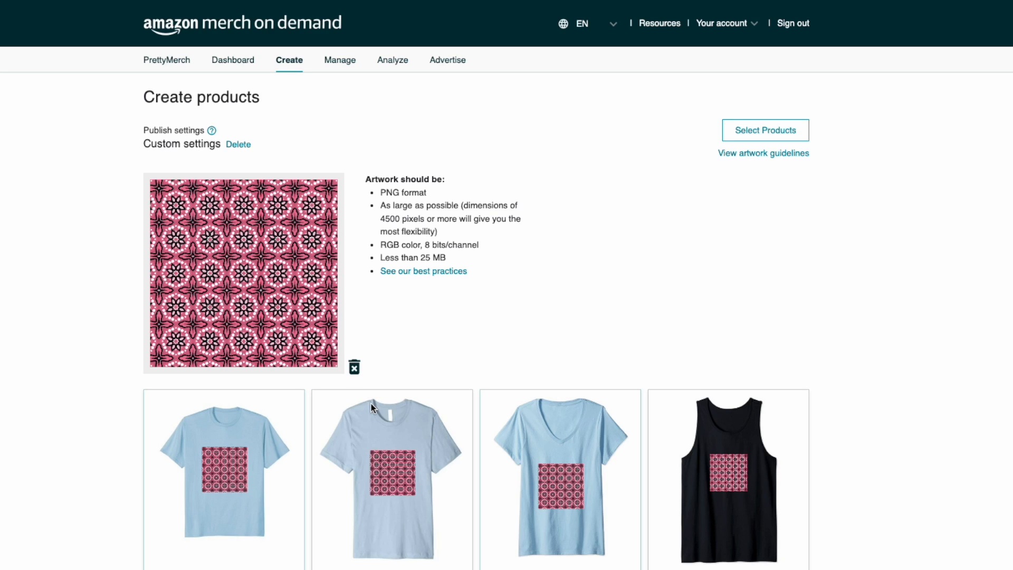
In Amazon Merch on Demand, reposition the pink pattern on the PopSockets grip and scale it to 31% to cover the circle
scroll(373, 407, "down", 8)
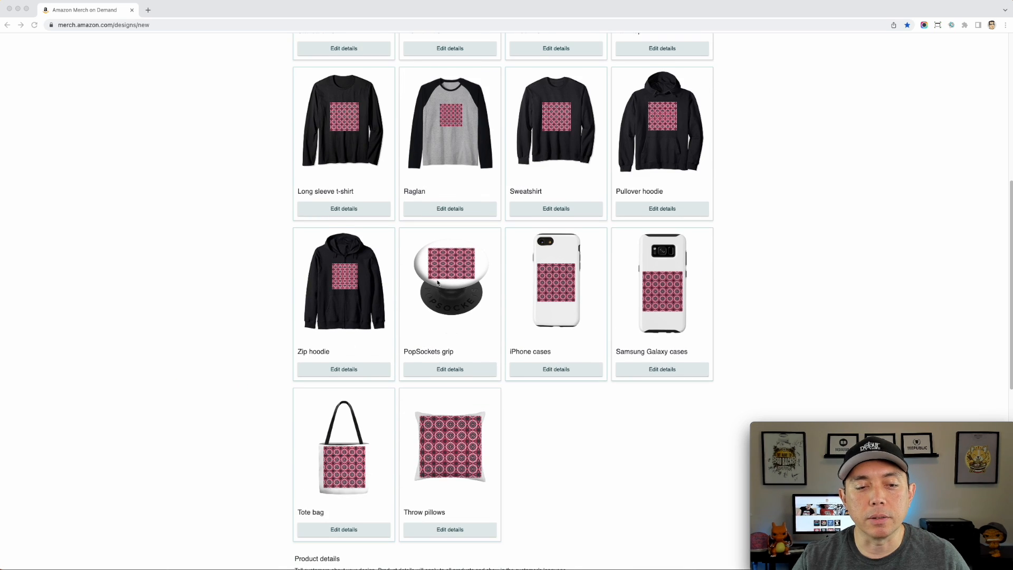
scroll(437, 283, "down", 1)
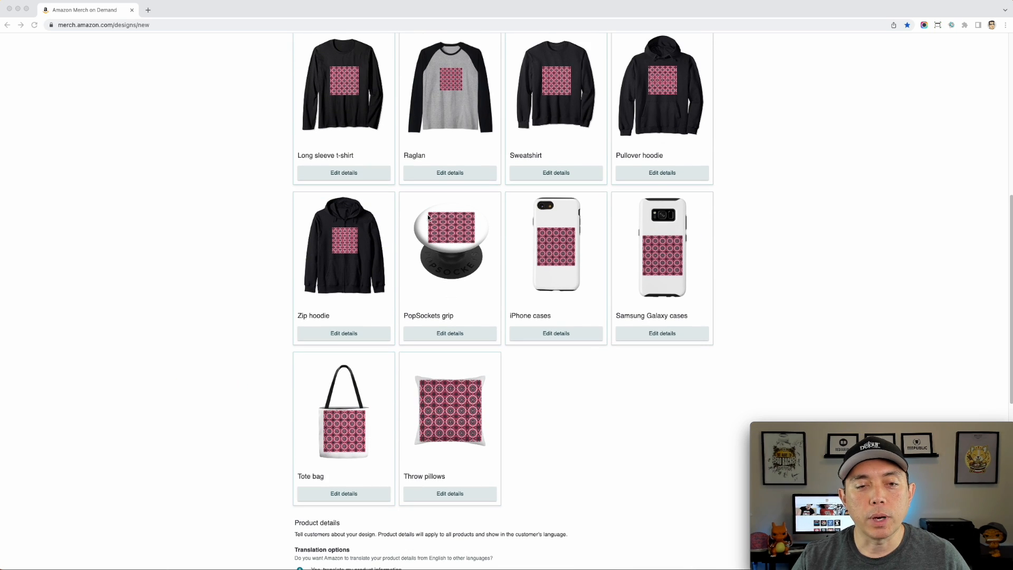
left_click(469, 335)
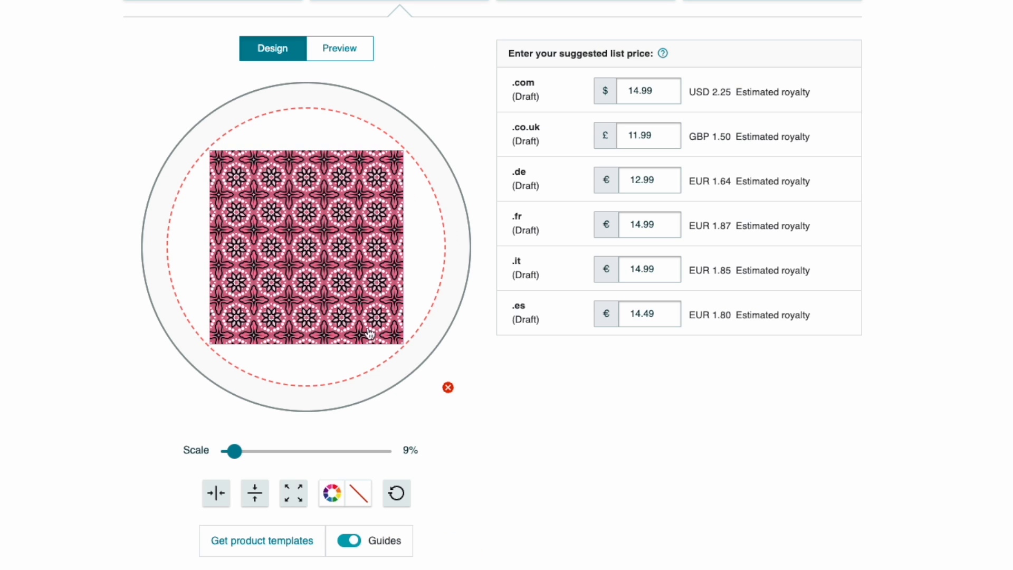
left_click_drag(409, 339, 372, 302)
left_click_drag(265, 175, 262, 173)
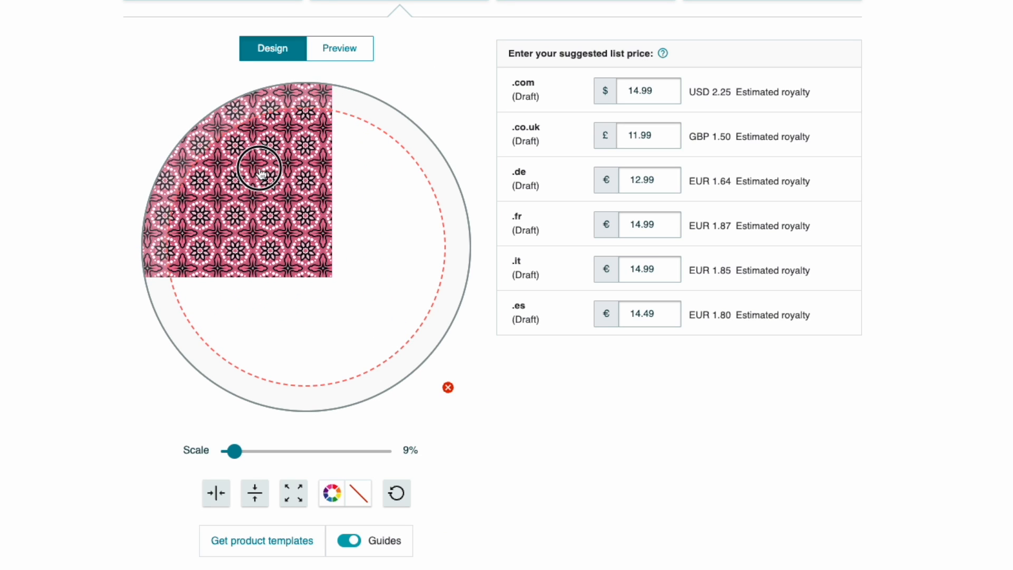
left_click_drag(234, 450, 246, 451)
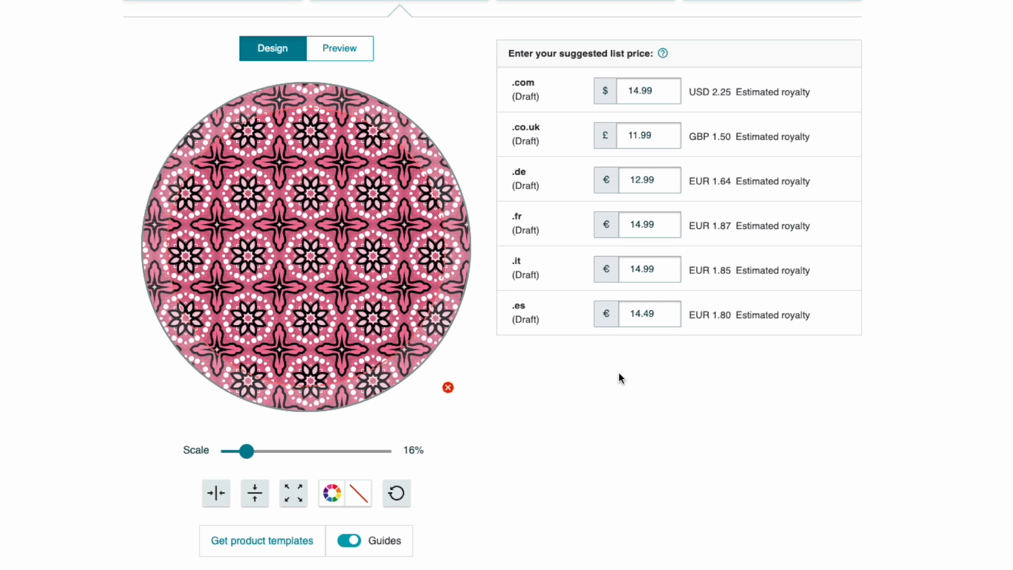
left_click_drag(246, 451, 273, 451)
left_click_drag(350, 197, 273, 203)
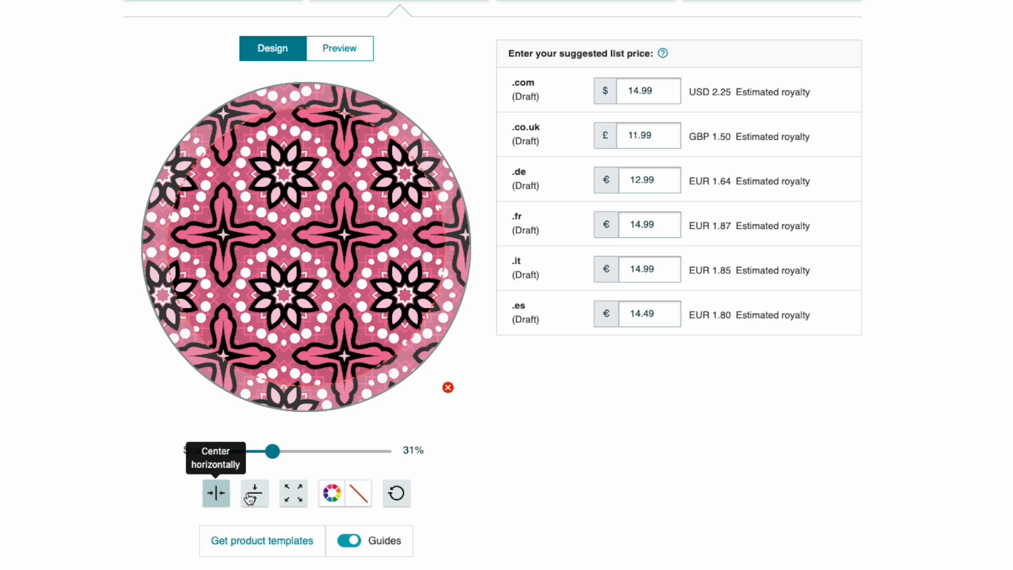
left_click_drag(376, 205, 373, 202)
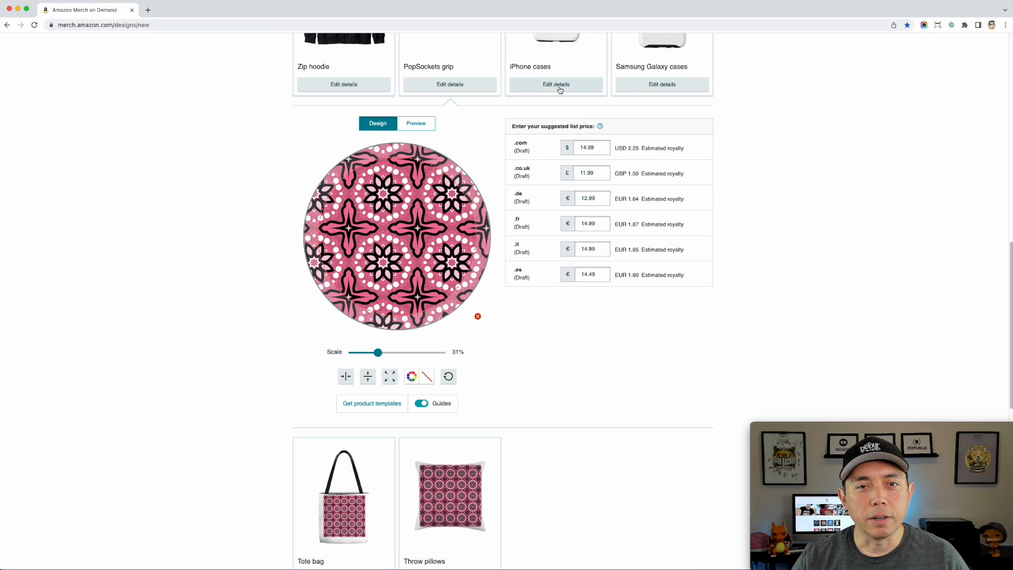
Fill the iPhone case with the pattern by repositioning it and scaling it to 100%, and preview the case
left_click(558, 85)
left_click_drag(383, 278, 357, 194)
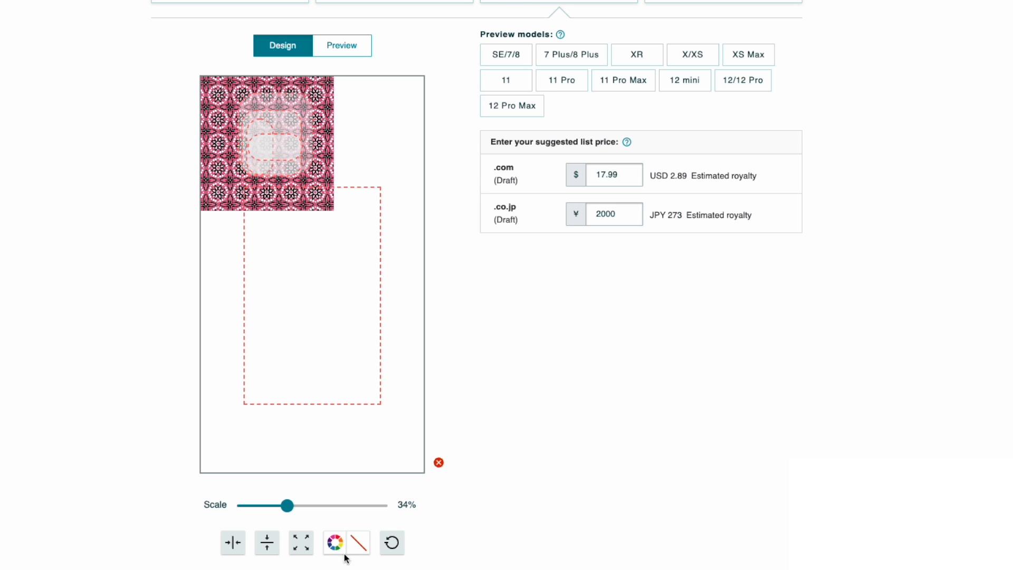
left_click_drag(286, 505, 455, 525)
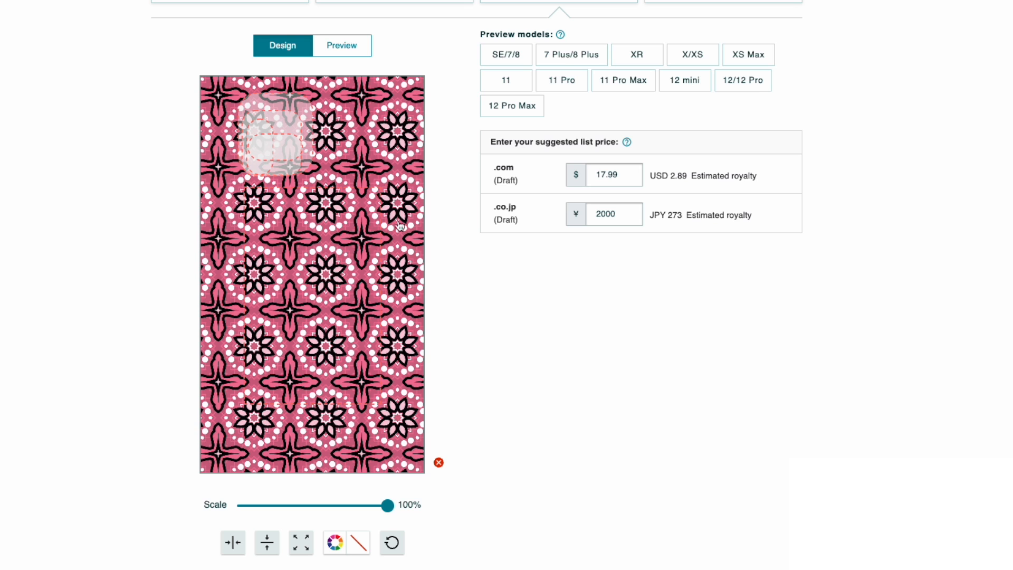
left_click_drag(364, 334, 351, 334)
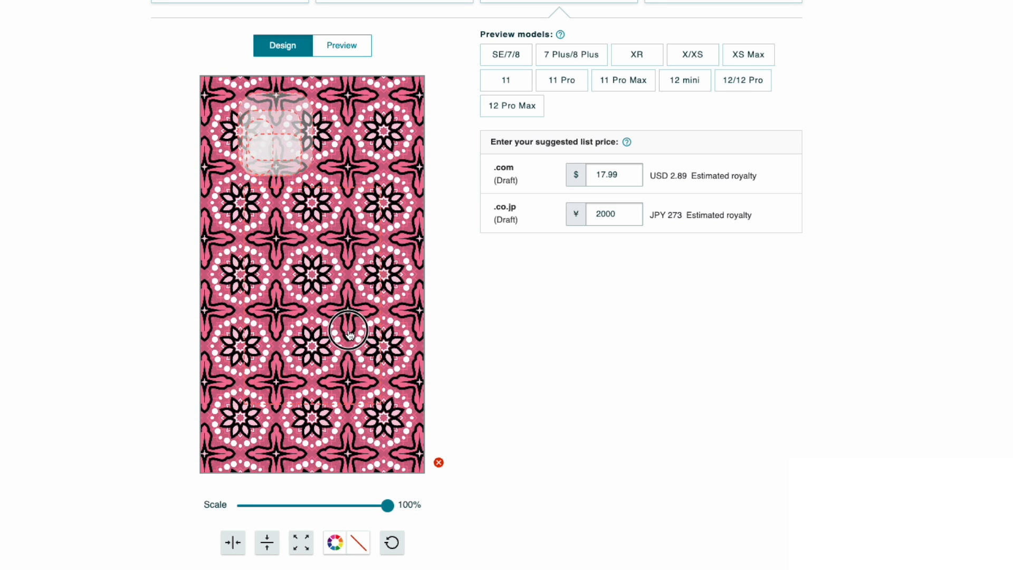
scroll(686, 496, "up", 5)
scroll(686, 492, "down", 4)
left_click(347, 93)
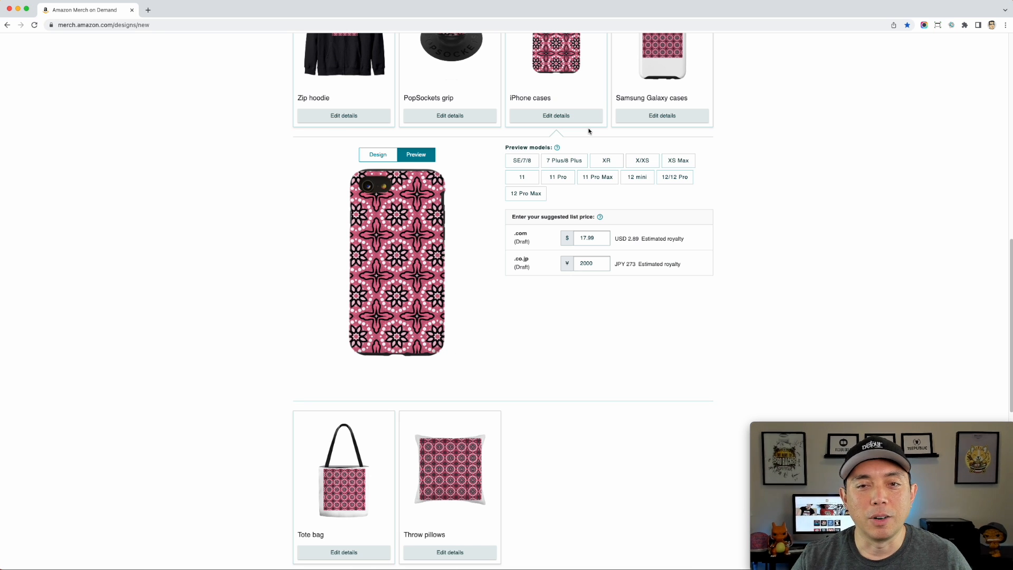
Move the pattern to the upper corner of the Samsung Galaxy case, scale it to 100%, and preview it
left_click(655, 117)
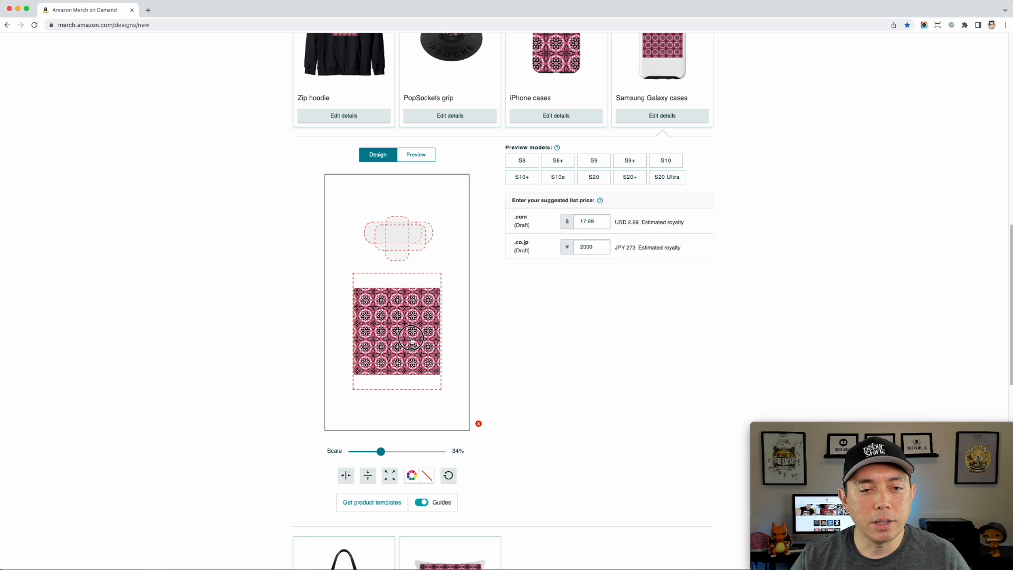
left_click_drag(413, 341, 387, 232)
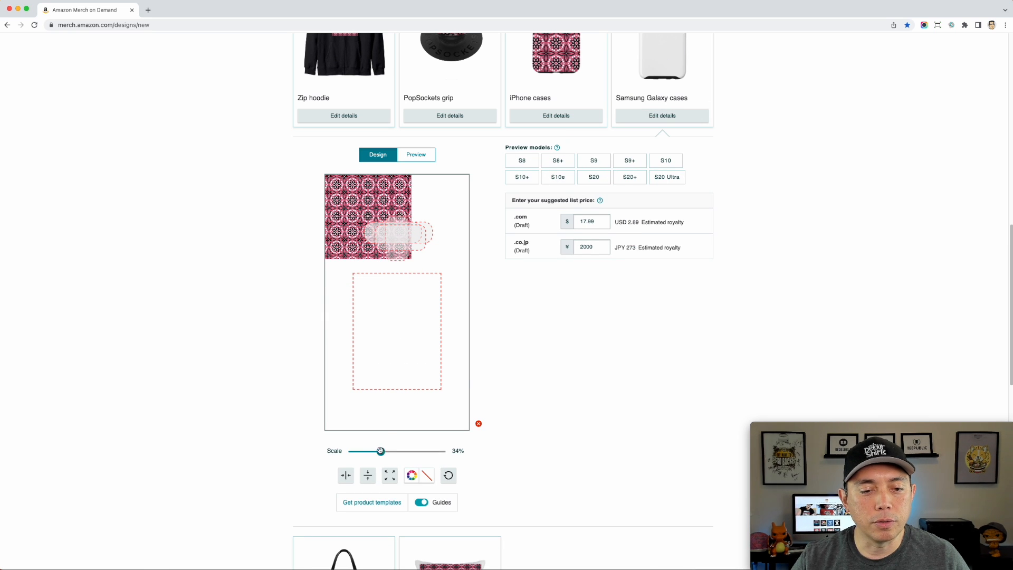
left_click_drag(381, 451, 583, 451)
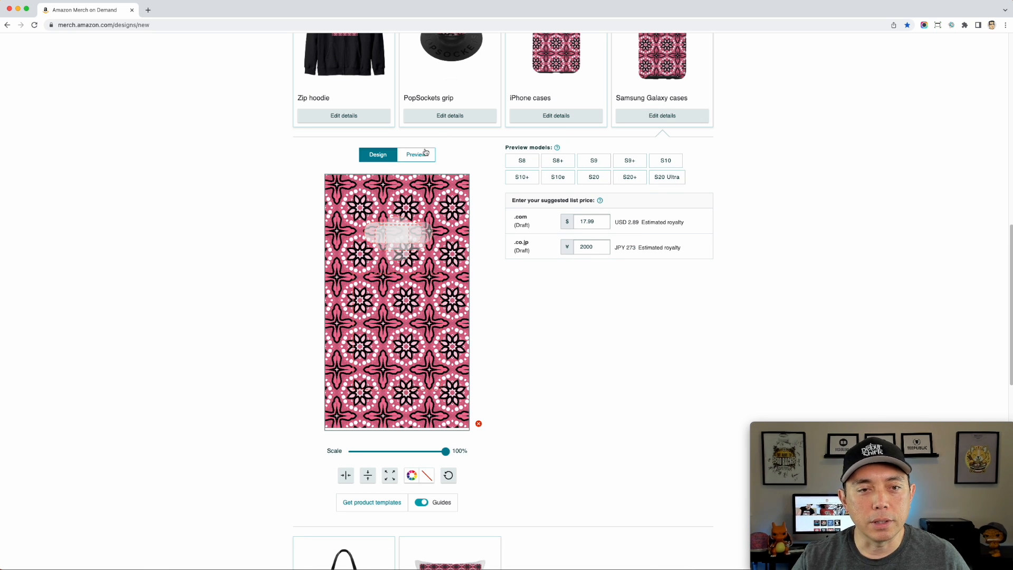
left_click(423, 154)
Cover the tote bag with the pattern by repositioning it and scaling it to 100%
scroll(522, 338, "down", 3)
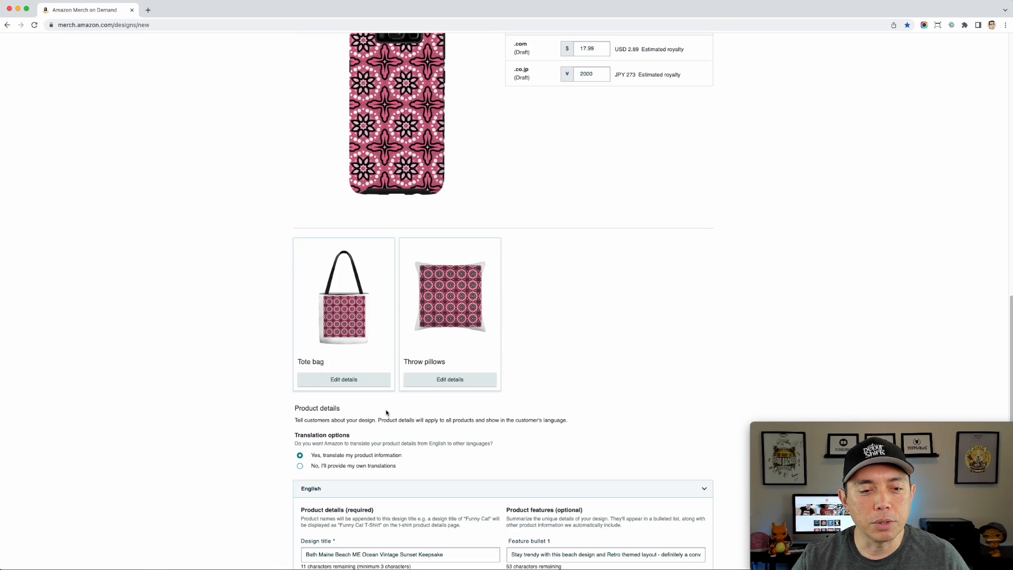
left_click(348, 379)
left_click_drag(363, 298, 344, 283)
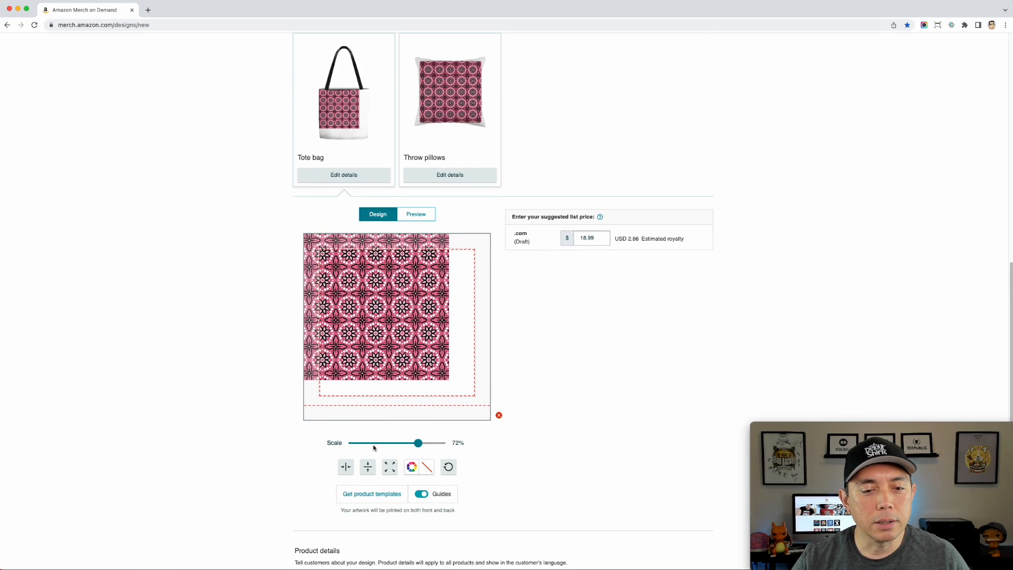
left_click_drag(418, 442, 484, 448)
left_click(429, 324)
left_click_drag(428, 324, 409, 317)
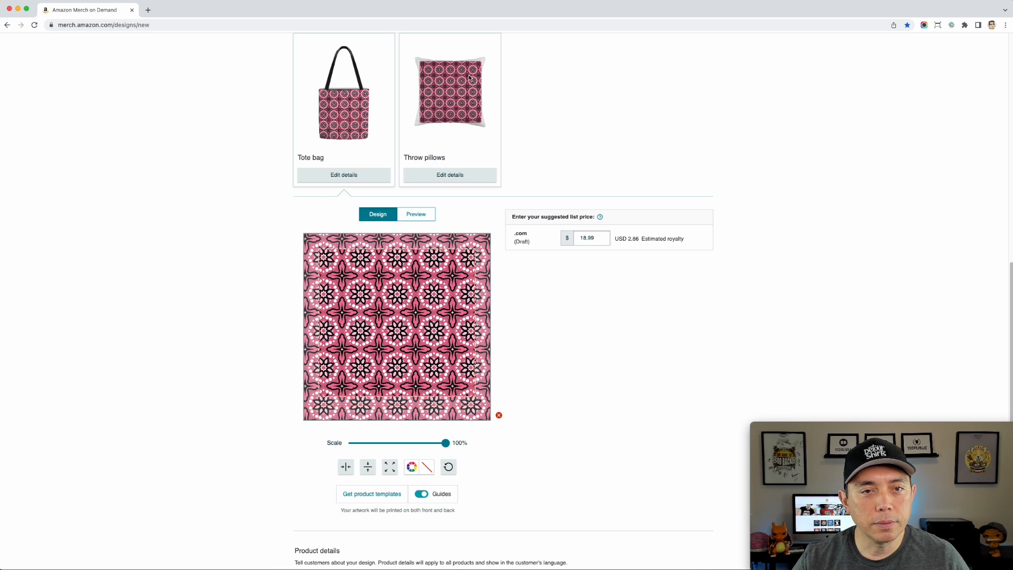
Scale the throw pillow artwork to 100%, adjust its position to cover the whole pillow, and preview it
left_click(450, 175)
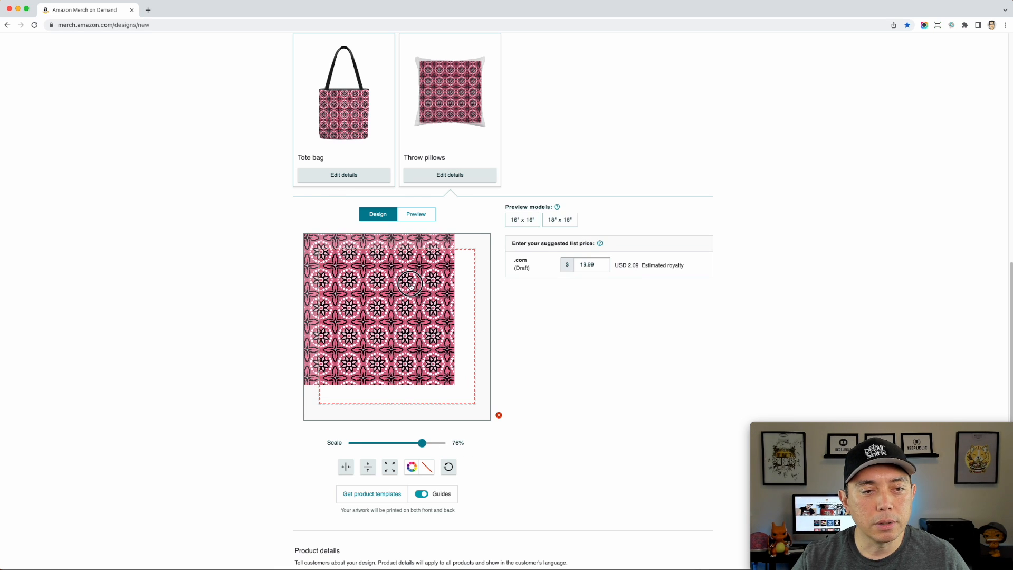
left_click_drag(421, 442, 464, 447)
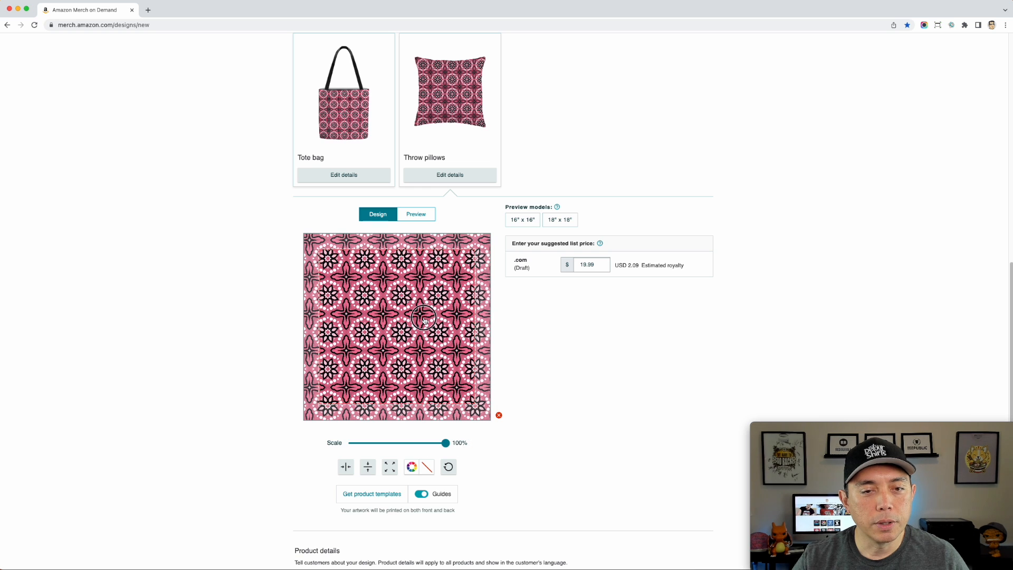
left_click_drag(425, 321, 422, 315)
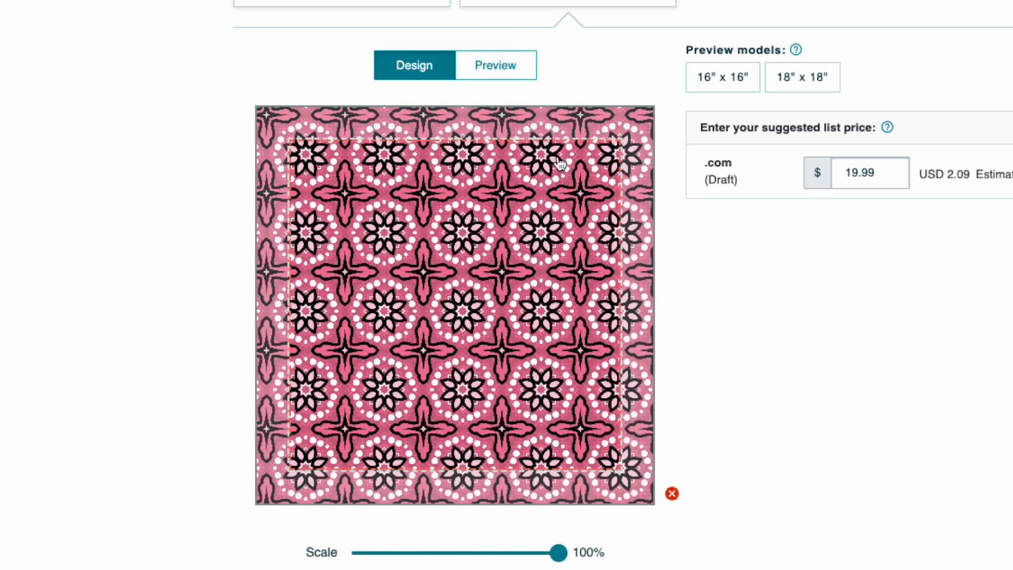
left_click(425, 215)
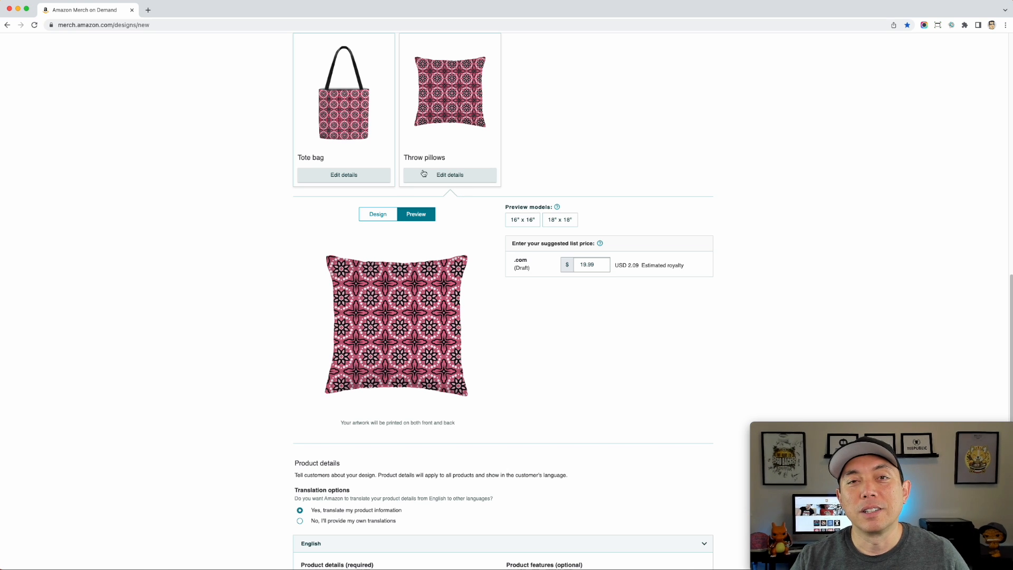
scroll(661, 295, "up", 4)
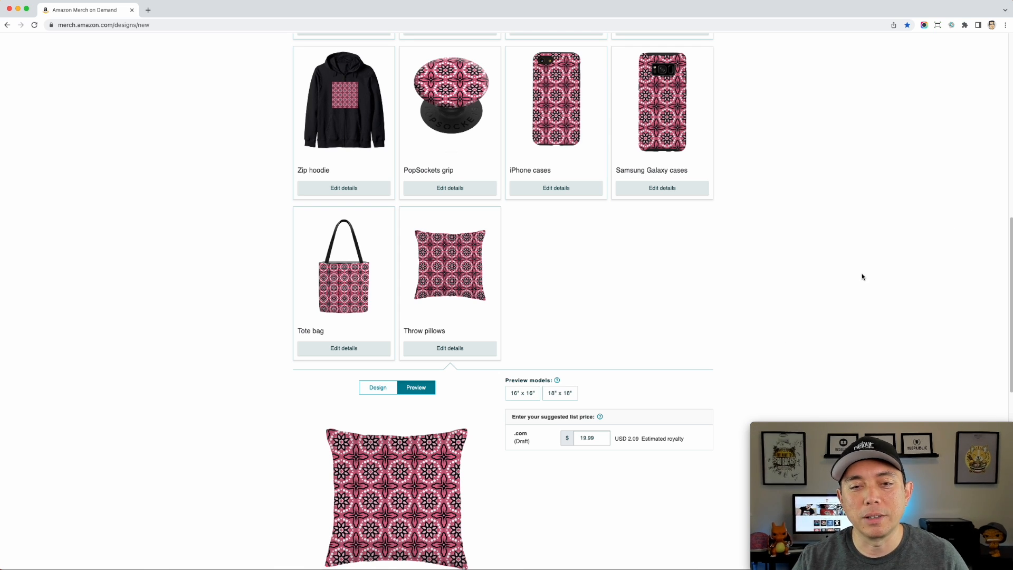
scroll(862, 276, "up", 2)
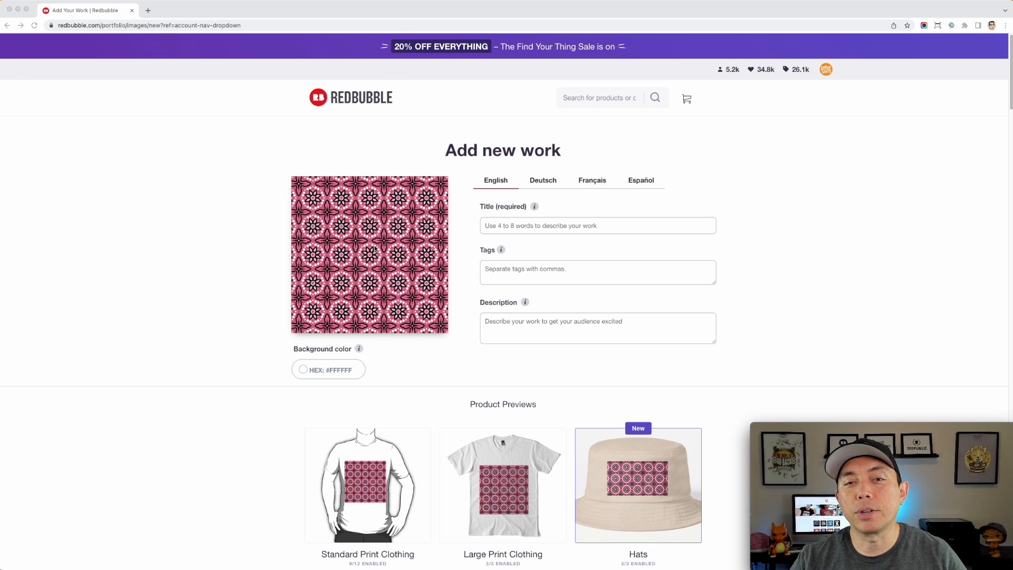
On Redbubble's new work page, disable Standard Print Clothing and Large Print Clothing
scroll(375, 249, "down", 5)
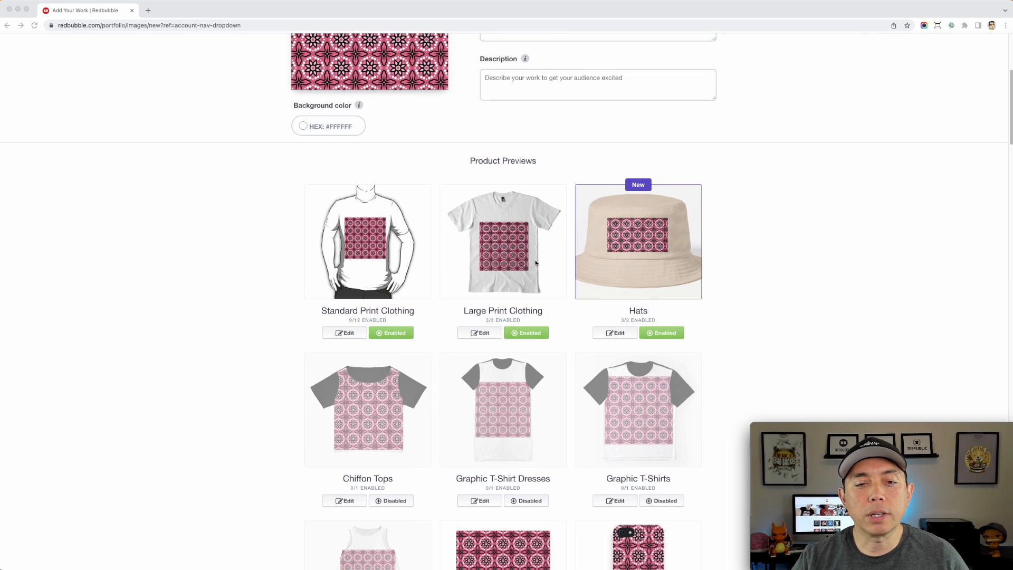
left_click(399, 335)
left_click(526, 332)
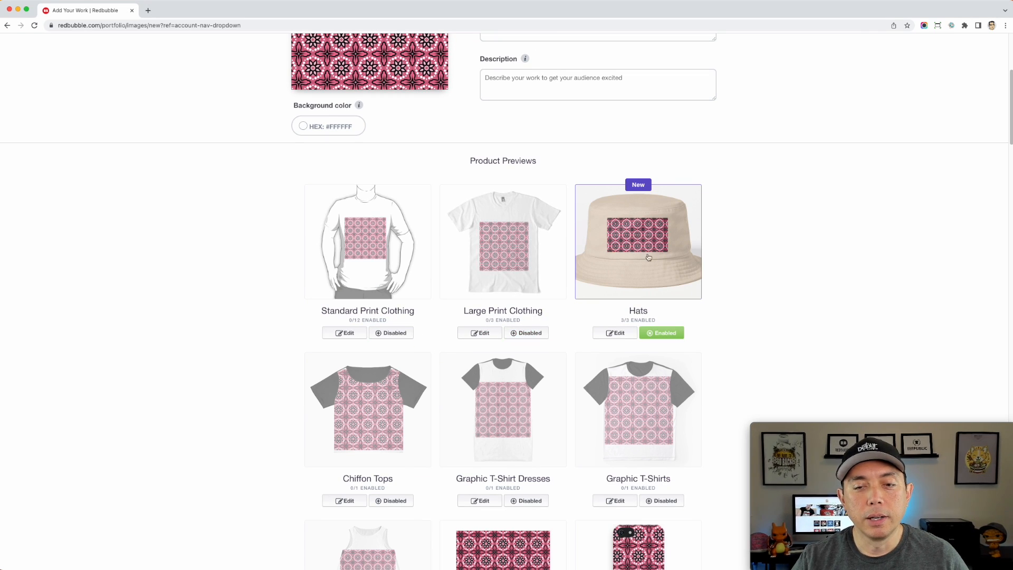
Open the Chiffon Tops design settings and replace the image with pinkpatterntile.png from the Desktop
scroll(612, 270, "down", 5)
left_click(395, 273)
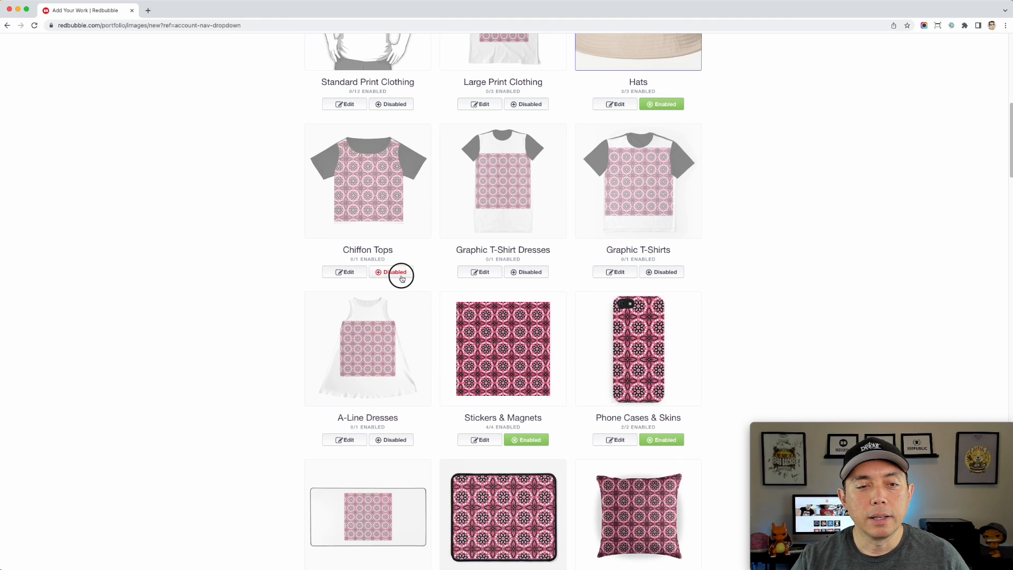
left_click(373, 195)
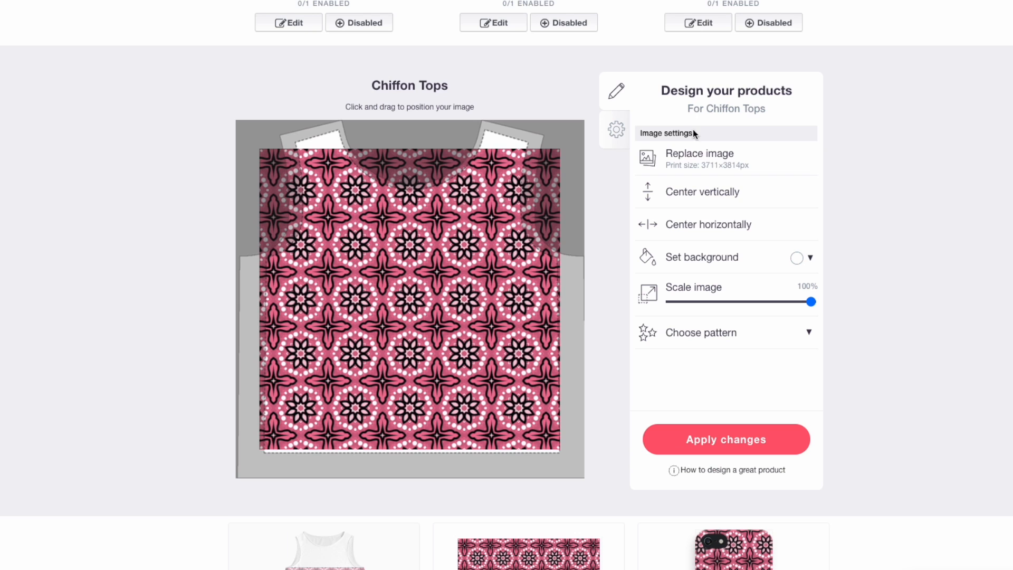
left_click(703, 159)
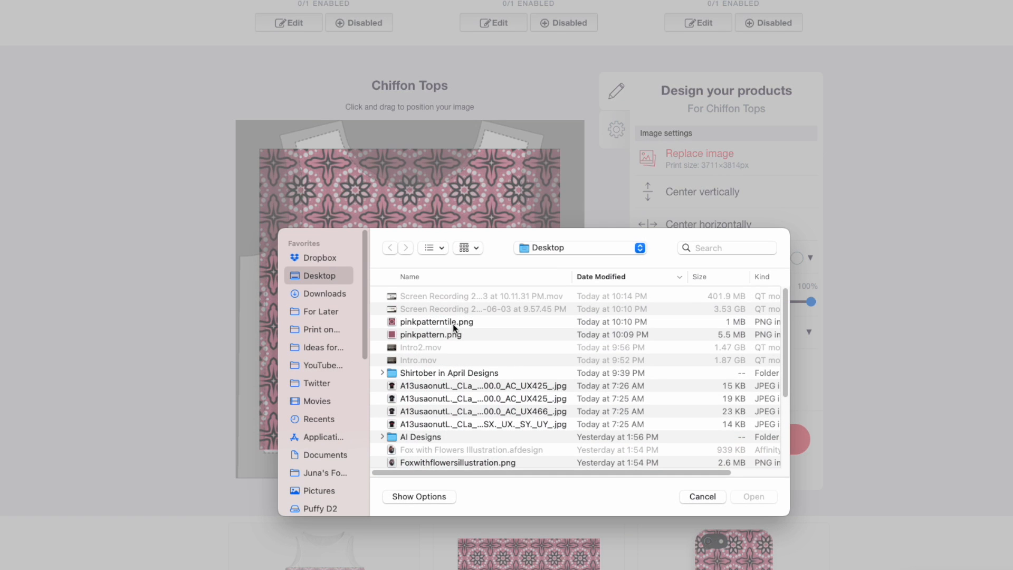
double_click(453, 322)
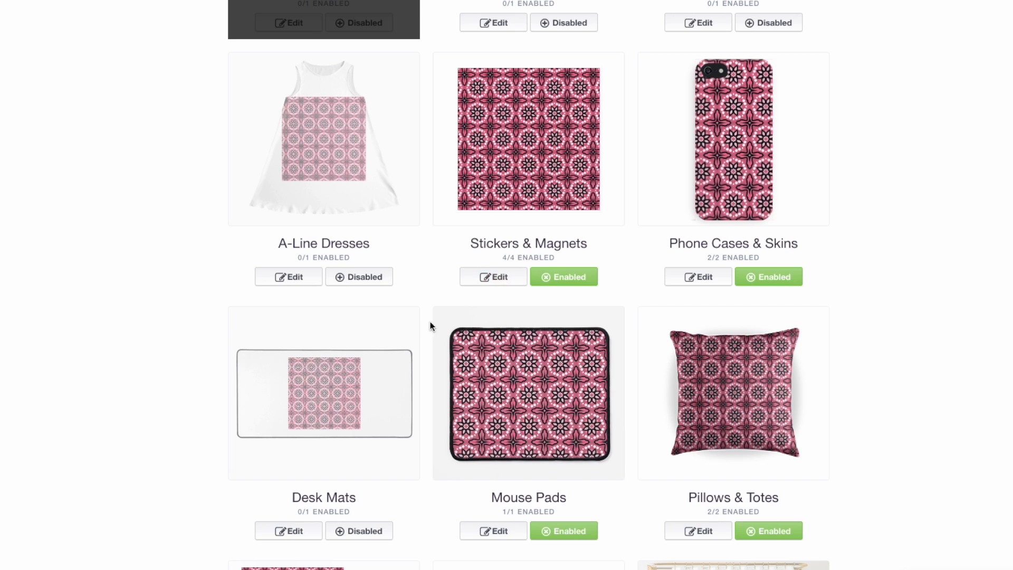
Repeat the tile image across the Chiffon Tops in a regular grid
scroll(430, 321, "up", 6)
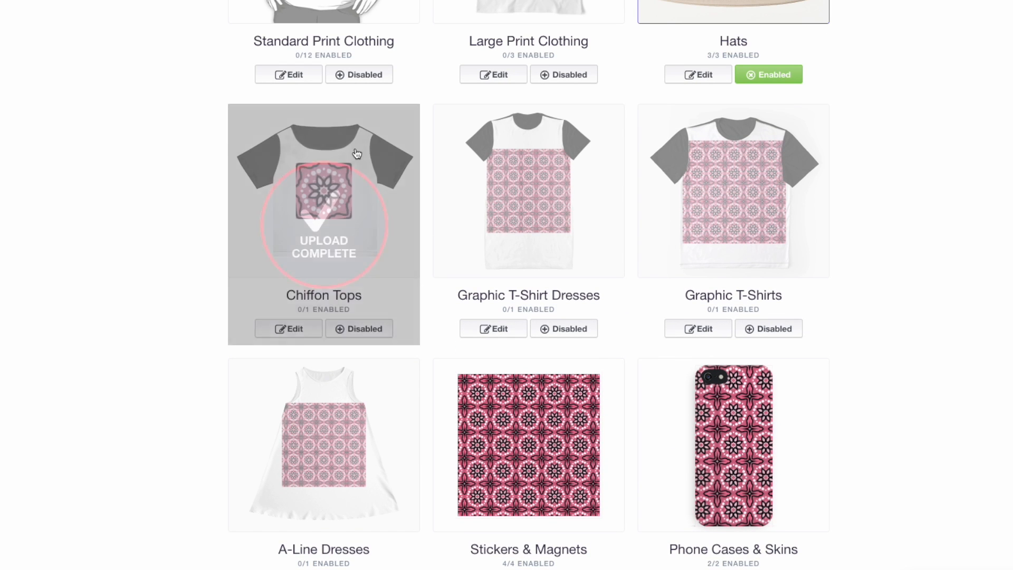
left_click(356, 154)
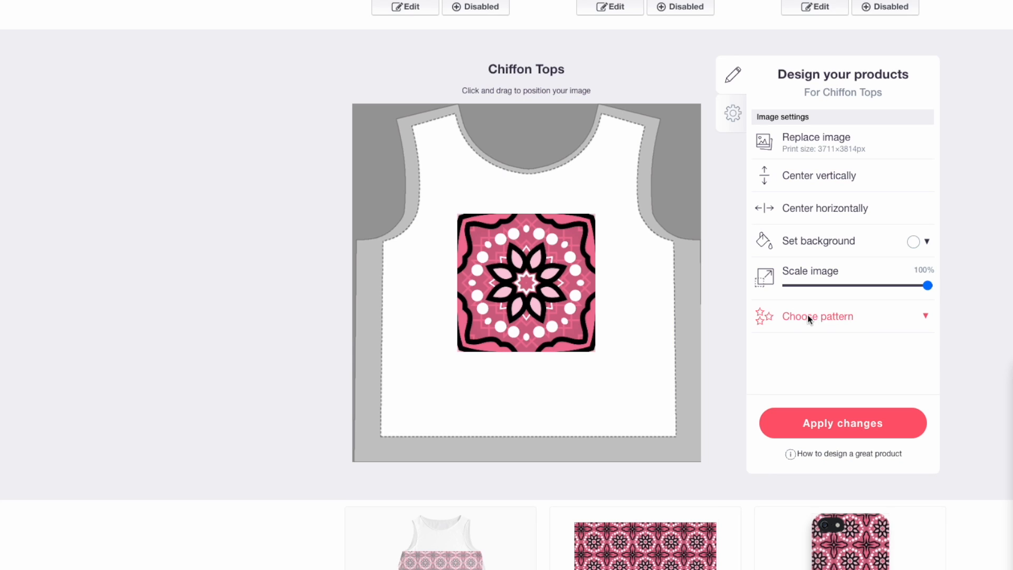
left_click(694, 538)
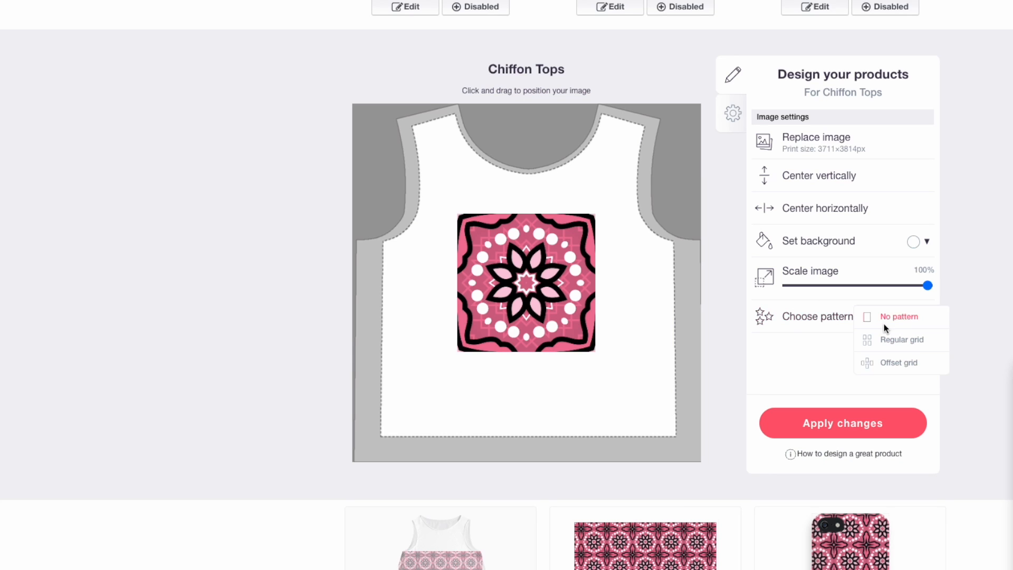
left_click(908, 342)
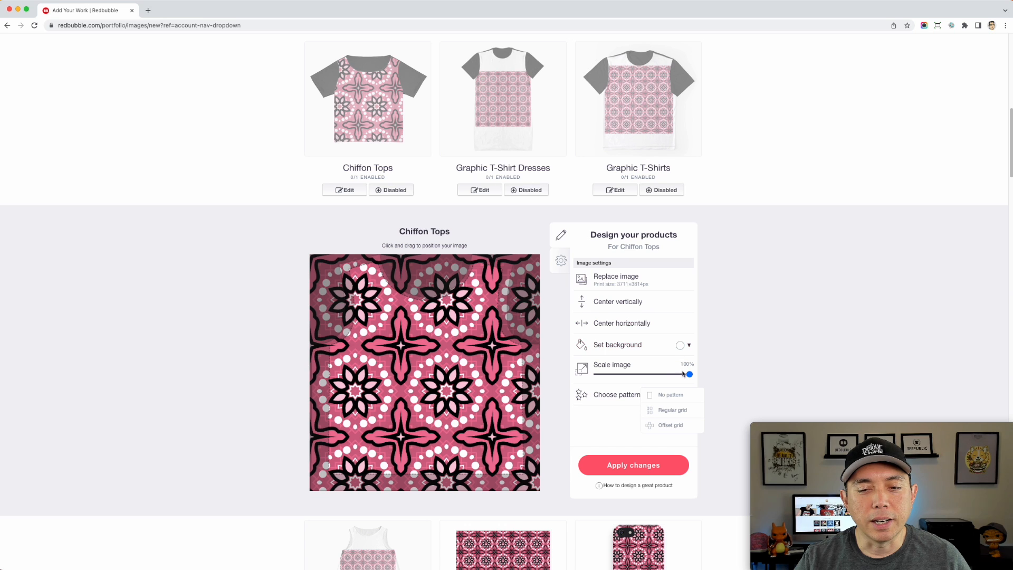
Enable Chiffon Tops and scale the repeated pattern down to about 28%
left_click_drag(688, 375, 637, 375)
left_click(391, 190)
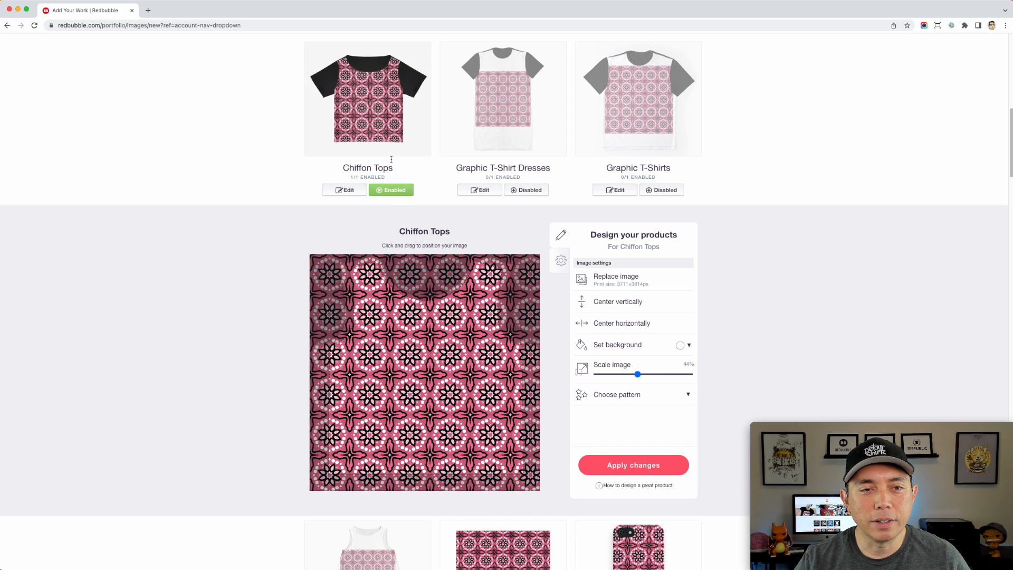
left_click_drag(638, 374, 624, 374)
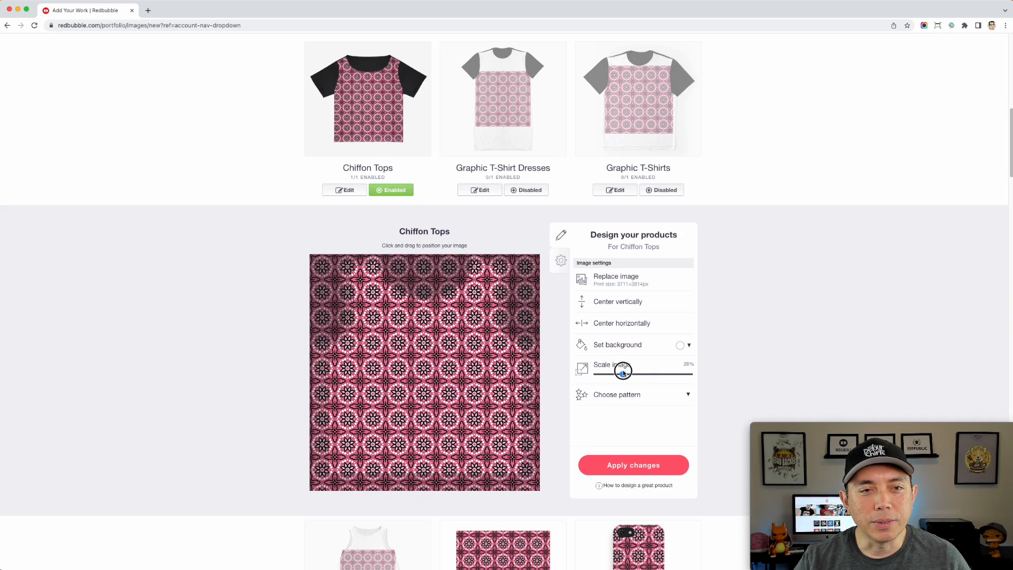
Open the Phone Cases & Skins design settings and scale the pattern to 63%
left_click(520, 135)
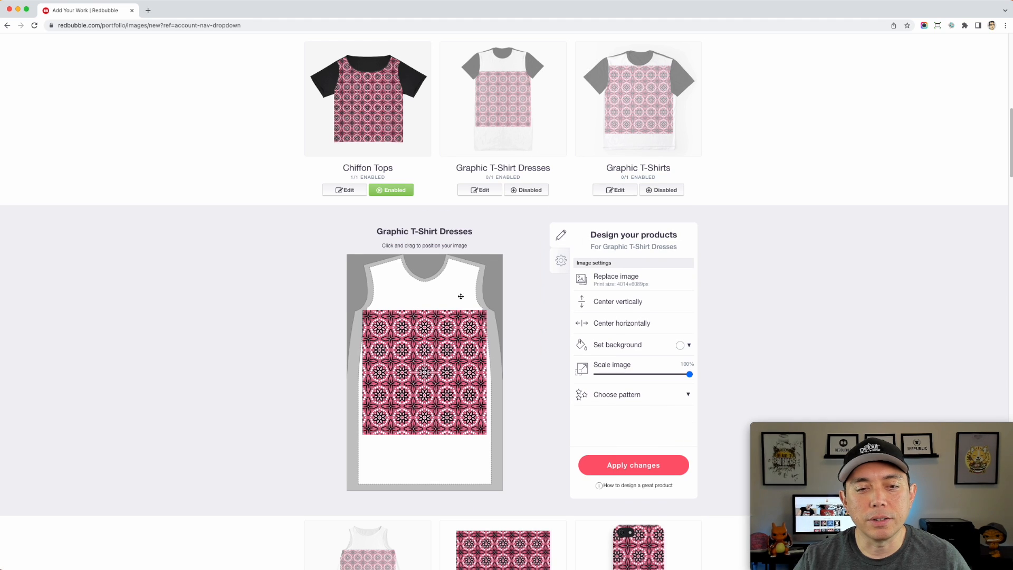
scroll(679, 325, "down", 8)
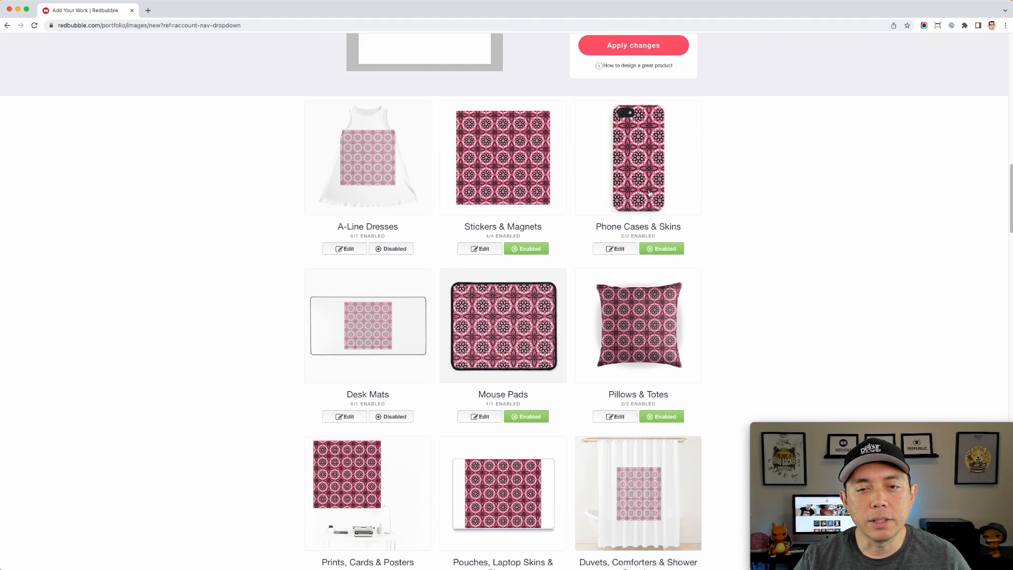
left_click(650, 193)
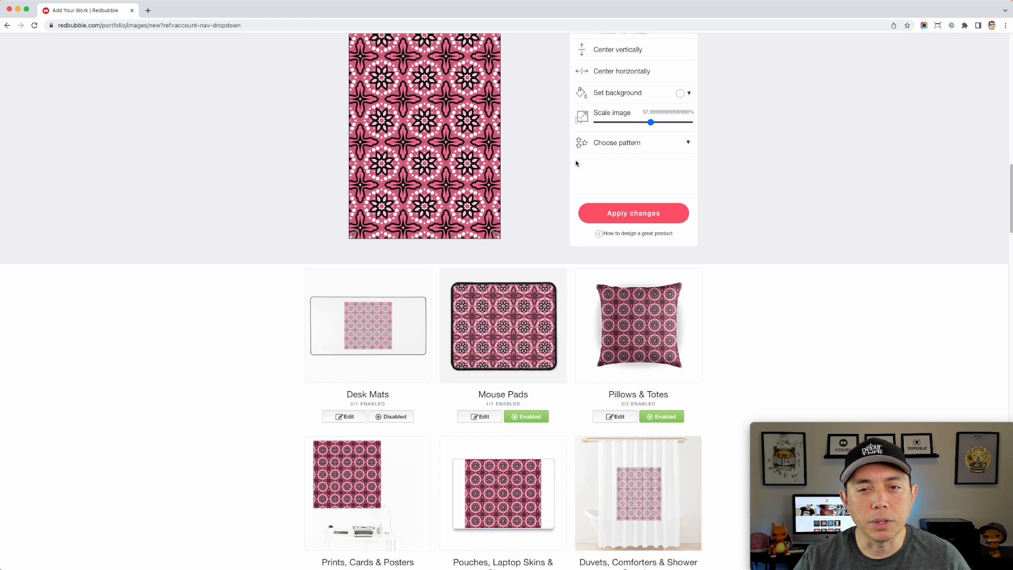
scroll(543, 240, "up", 4)
left_click_drag(651, 343, 656, 342)
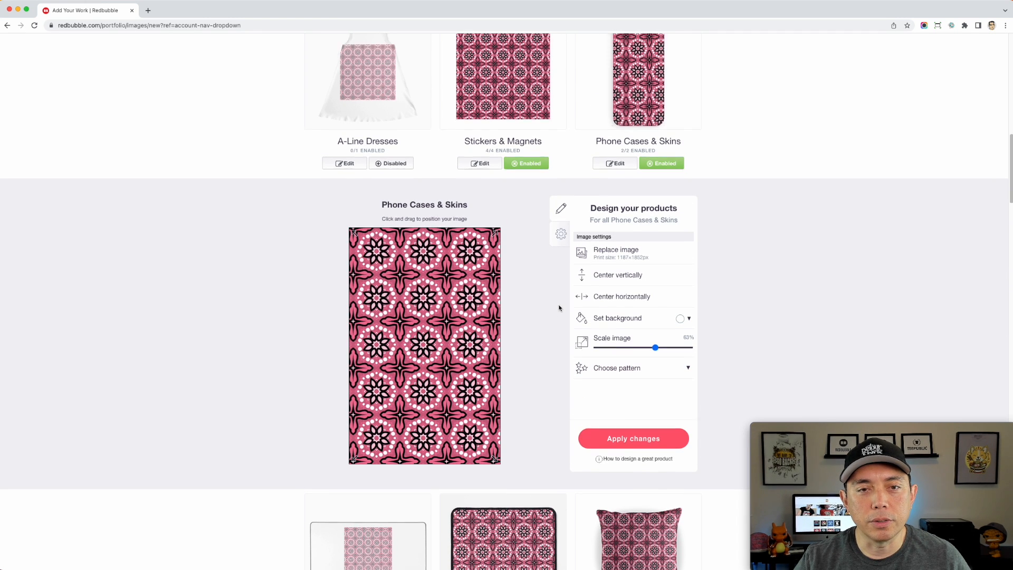
Open the Stickers & Magnets design settings and disable that product group
scroll(560, 309, "up", 2)
left_click(526, 194)
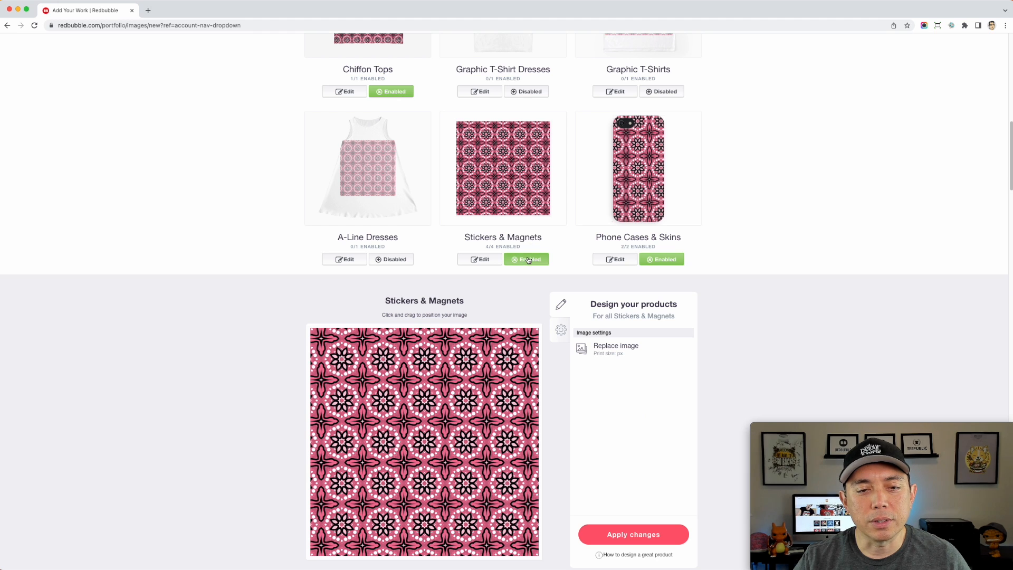
left_click(529, 259)
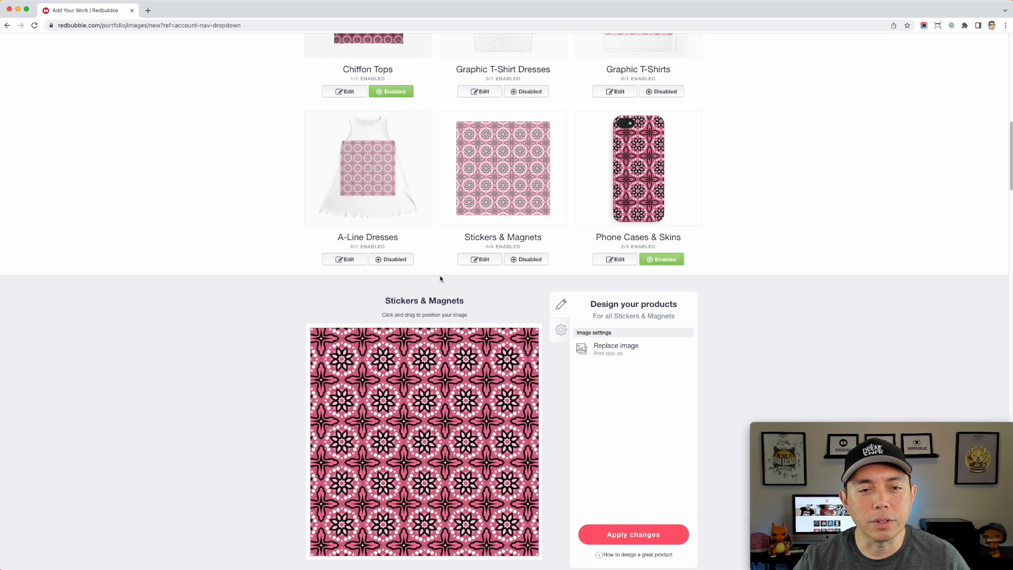
Open the A-Line Dresses design settings and replace the image with pinkpatterntile.png from the Desktop
scroll(583, 296, "down", 1)
left_click(376, 175)
scroll(478, 283, "down", 1)
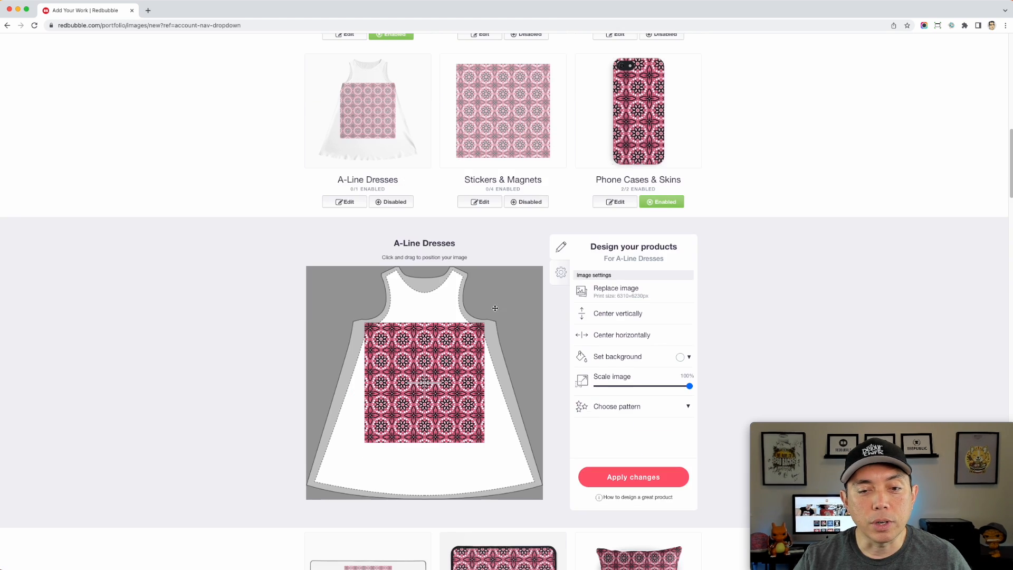
left_click(612, 290)
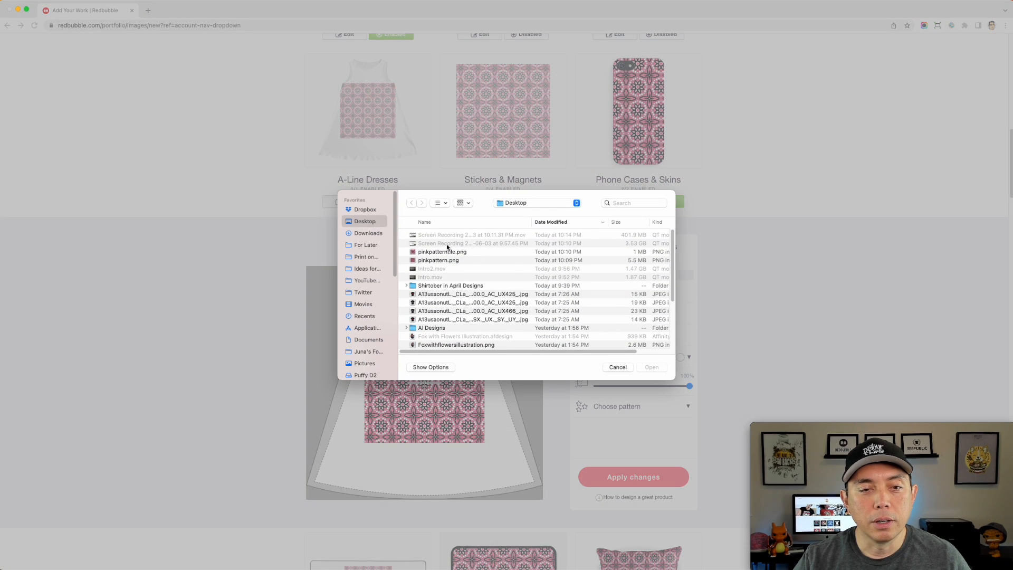
double_click(455, 251)
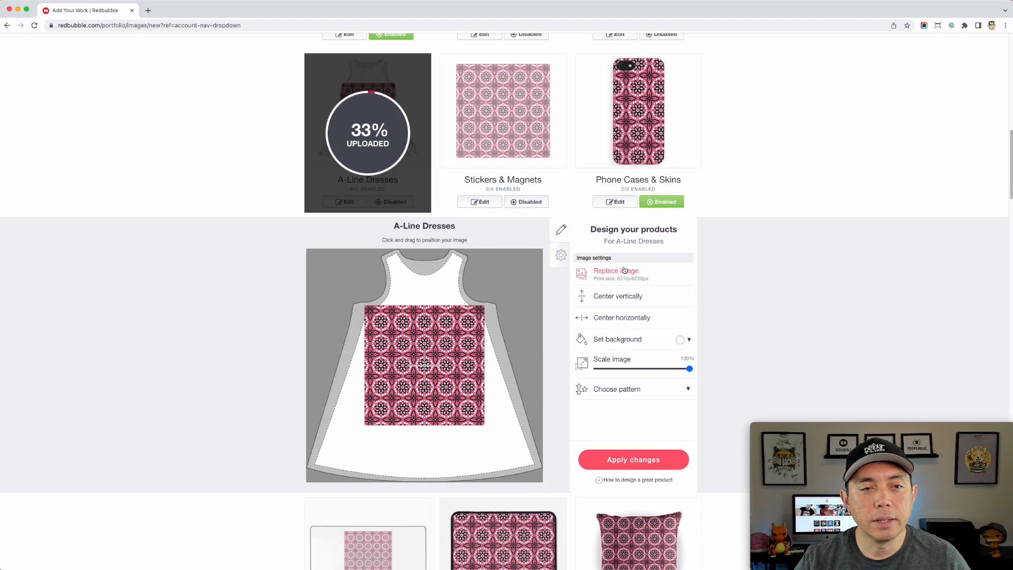
Repeat the tile image across the A-Line Dresses in a regular grid
scroll(429, 325, "up", 1)
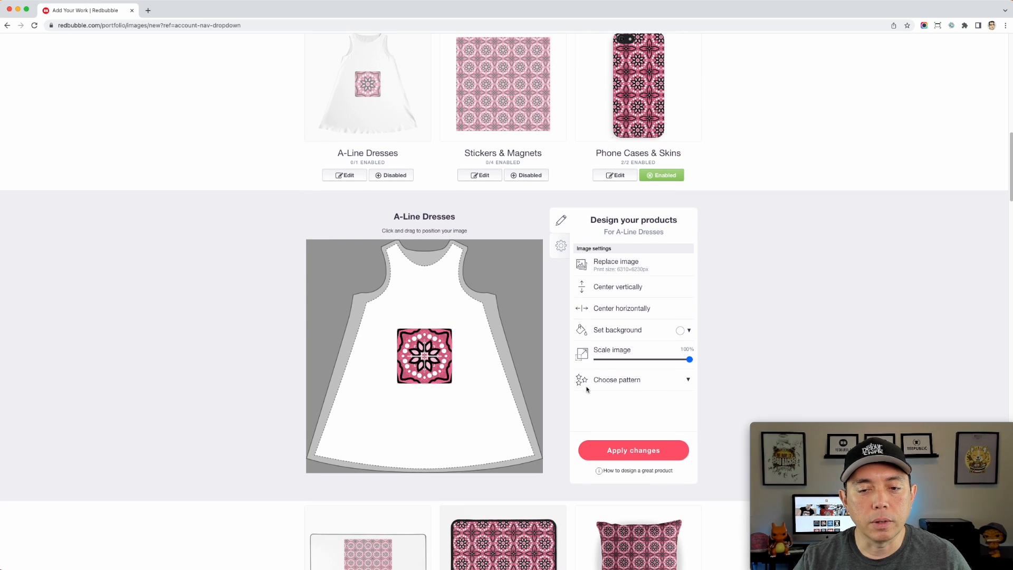
scroll(479, 368, "down", 2)
left_click(616, 380)
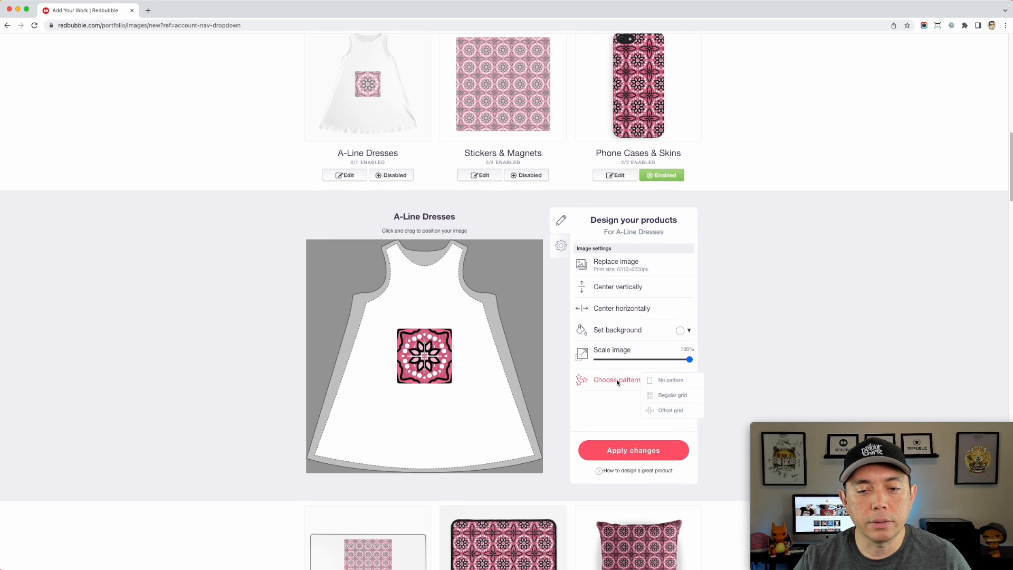
left_click(670, 396)
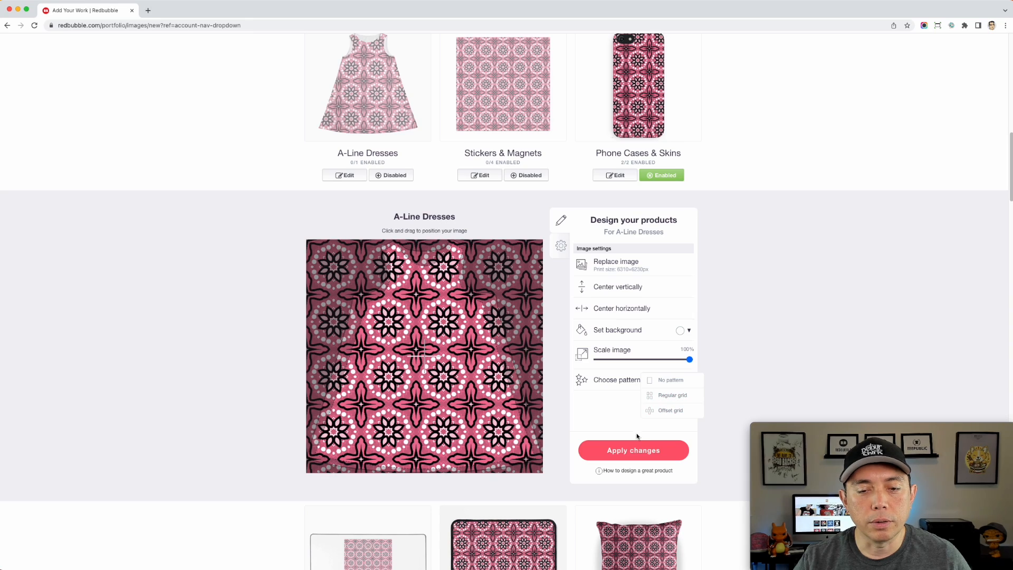
Scale the A-Line Dresses pattern to 50%, enable the product, and apply the changes
left_click_drag(690, 359, 643, 364)
left_click(391, 175)
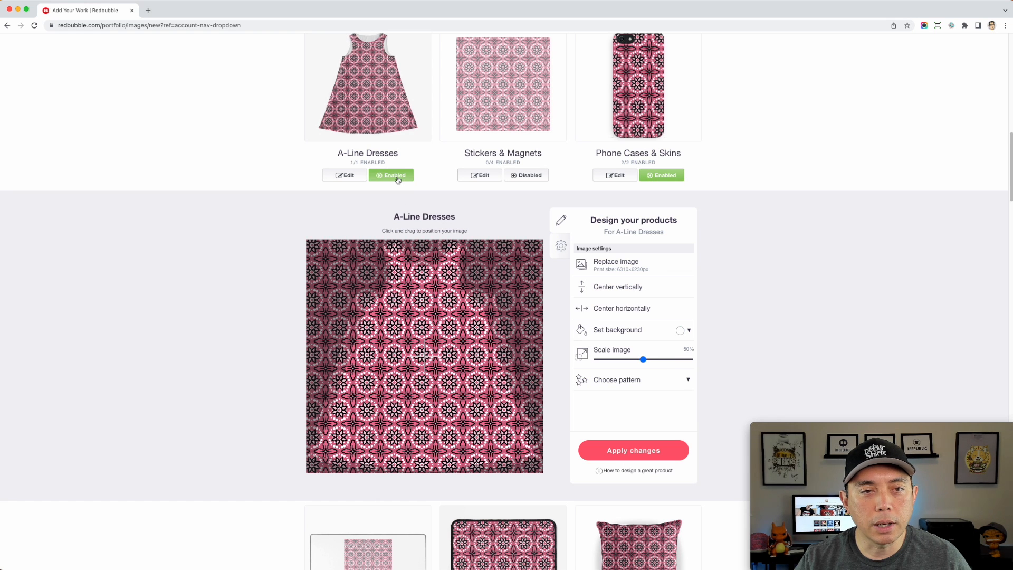
left_click(631, 449)
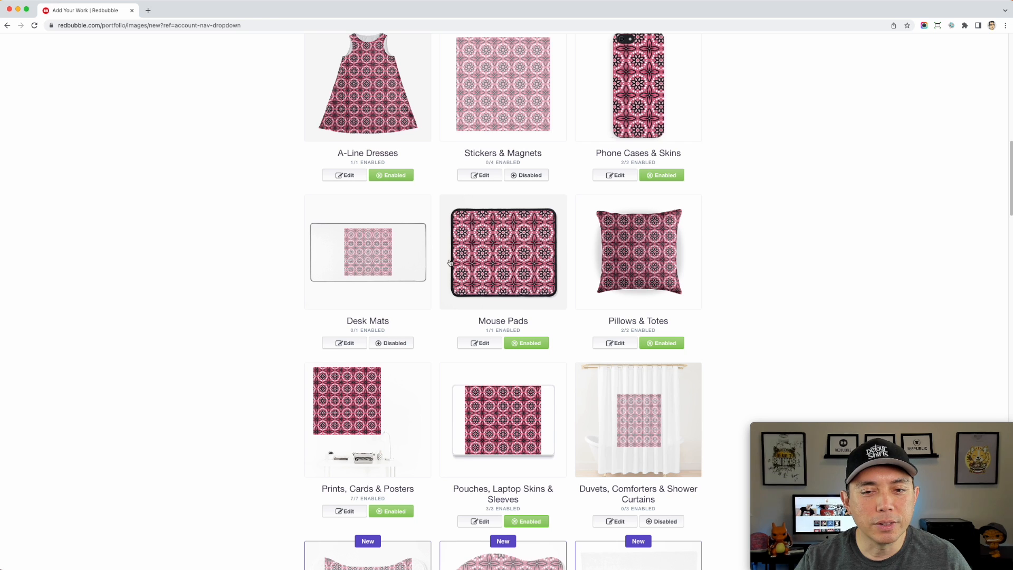
Open the Duvets, Comforters & Shower Curtains design settings and replace the image with pinkpatterntile.png from the Desktop
scroll(627, 285, "down", 3)
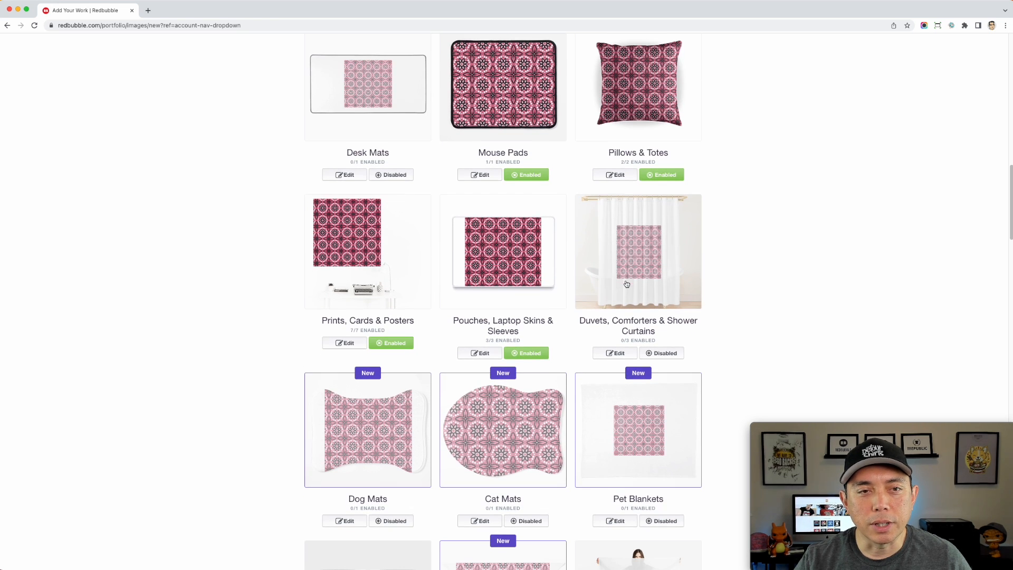
scroll(619, 280, "down", 1)
left_click(654, 245)
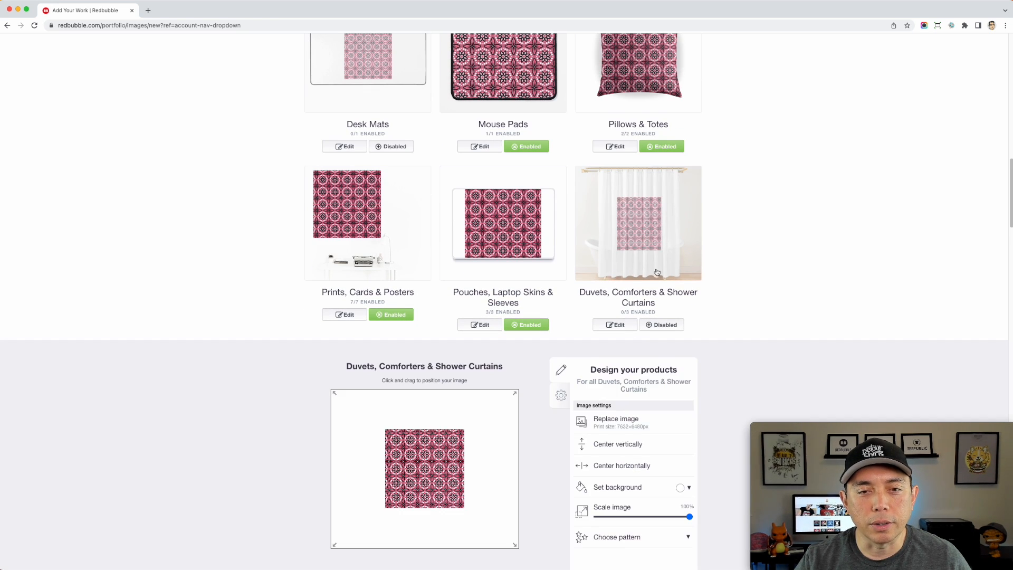
scroll(559, 337, "down", 4)
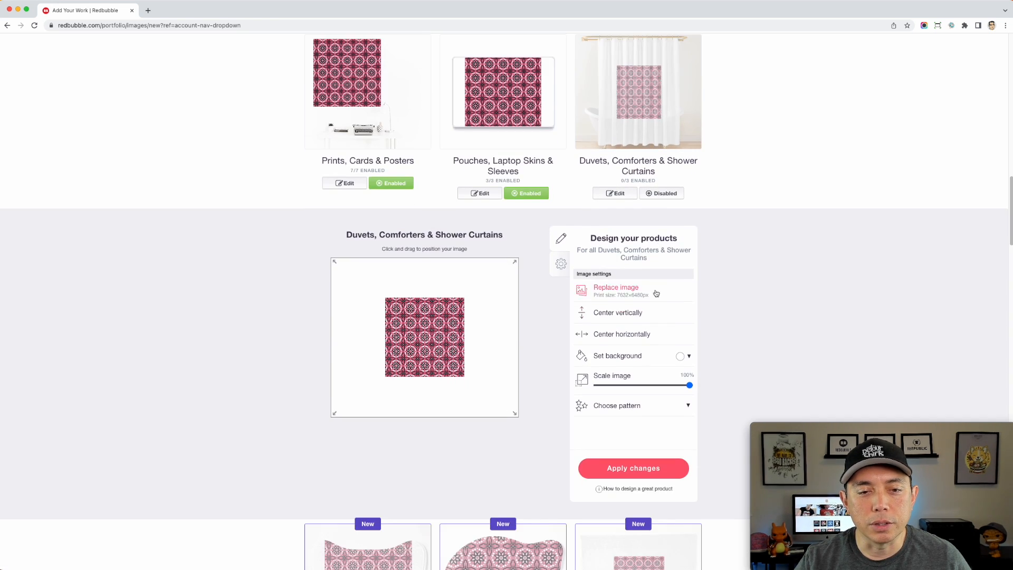
left_click(681, 406)
left_click(606, 288)
double_click(442, 252)
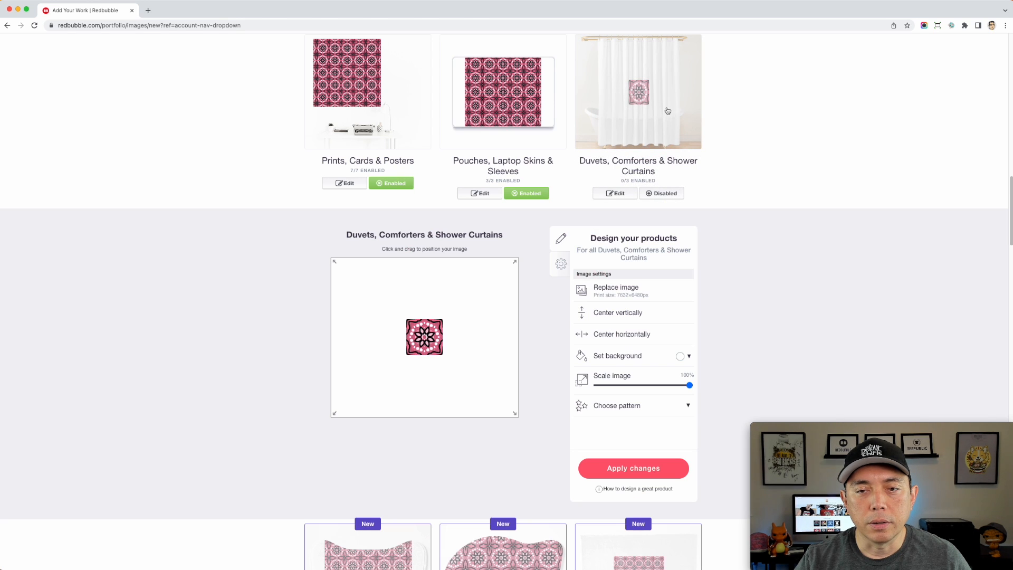
Repeat the tile image across the Duvets, Comforters & Shower Curtains in a regular grid
left_click(688, 405)
left_click(669, 422)
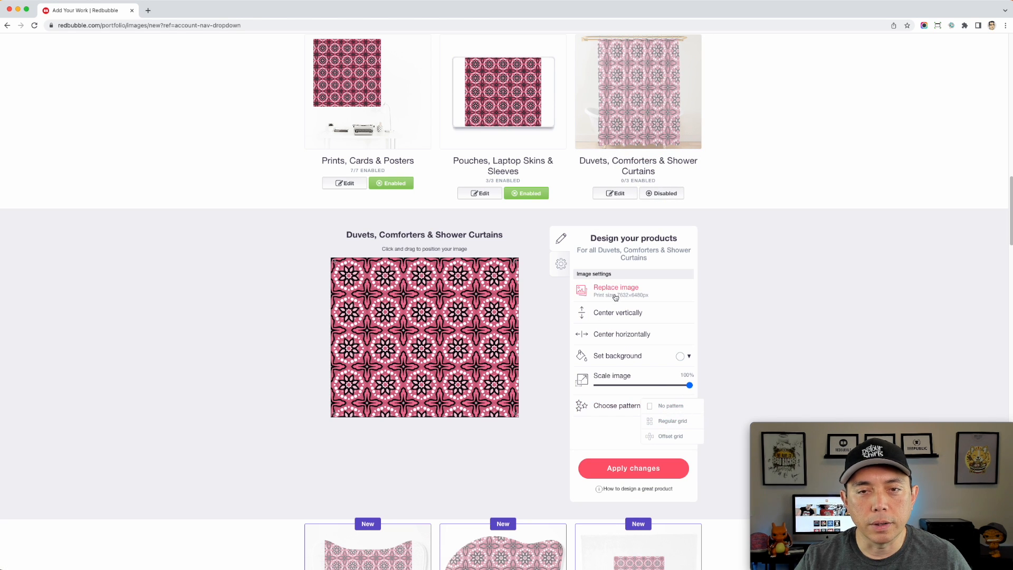
Scale down the Duvets, Comforters & Shower Curtains pattern, apply the changes, and enable the product group
left_click_drag(689, 385, 650, 385)
left_click(625, 467)
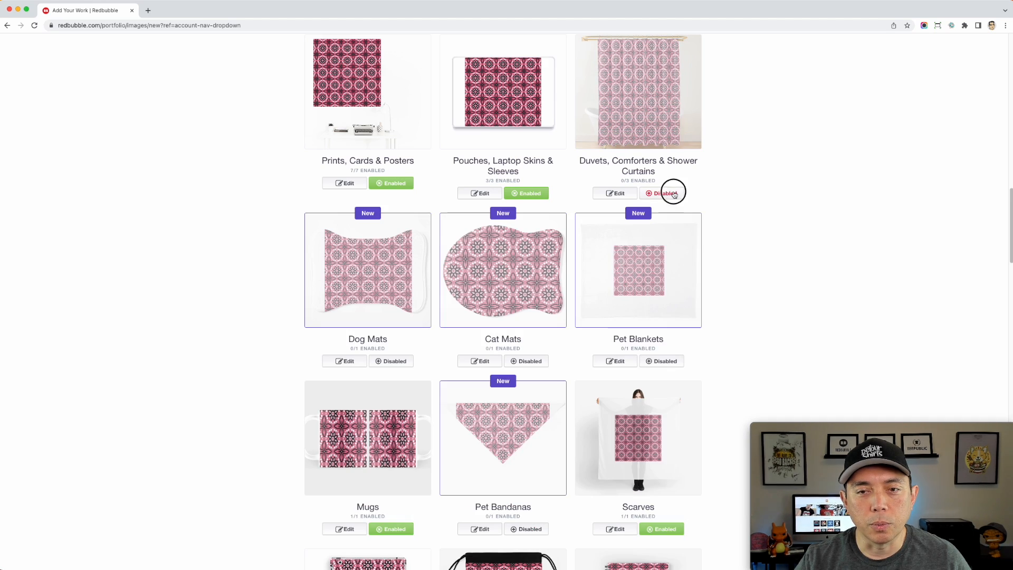
scroll(686, 169, "up", 3)
scroll(689, 190, "down", 2)
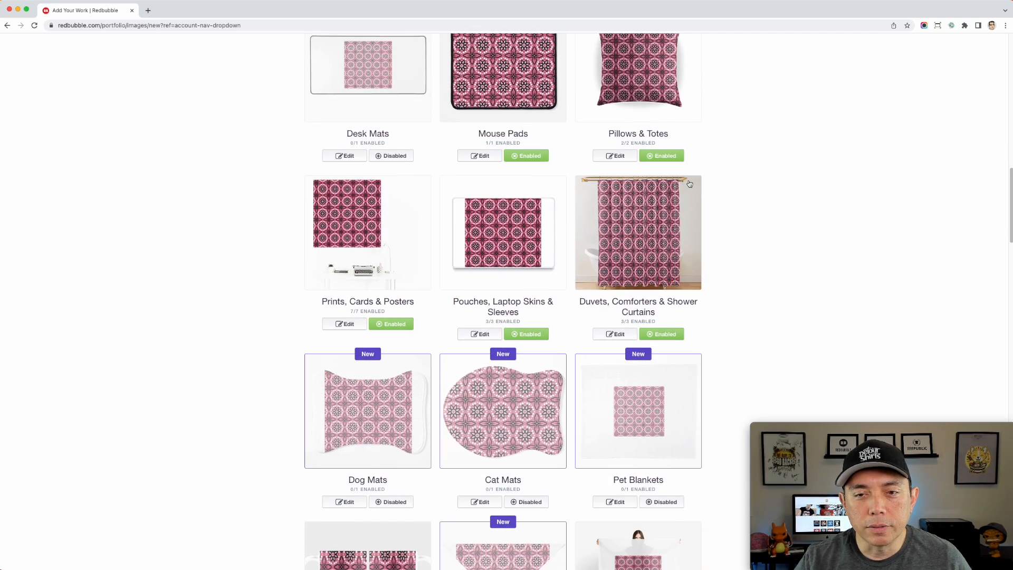
Open the Mugs design settings to check the pattern's size and coverage, and close them
scroll(686, 229, "down", 5)
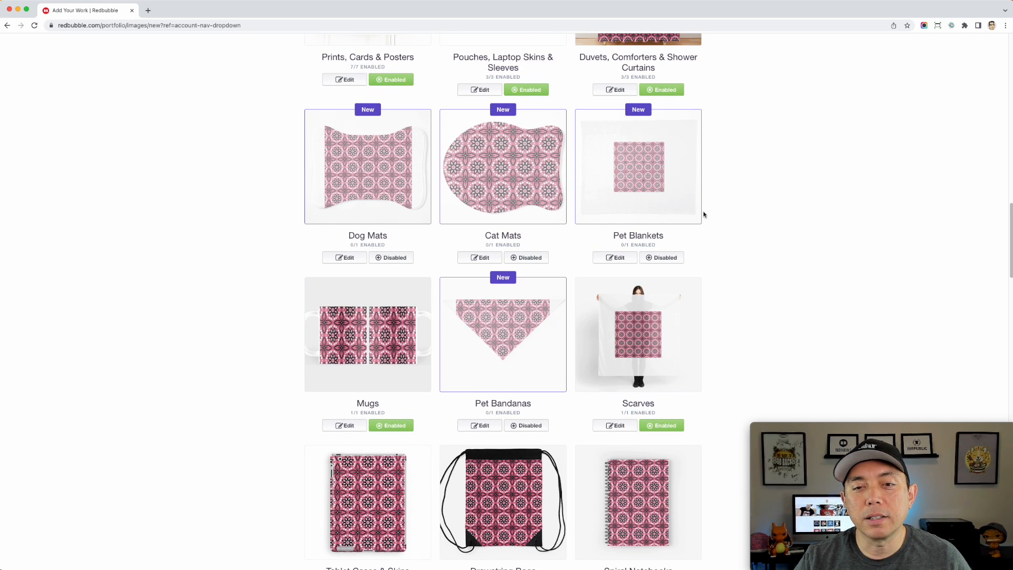
scroll(704, 213, "down", 4)
scroll(602, 231, "down", 1)
scroll(600, 232, "down", 1)
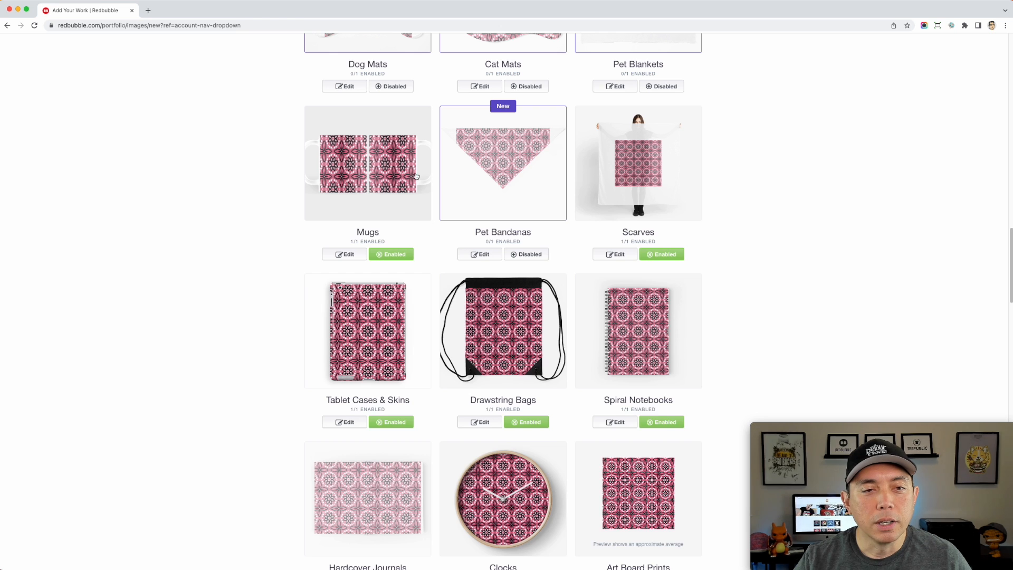
left_click(387, 162)
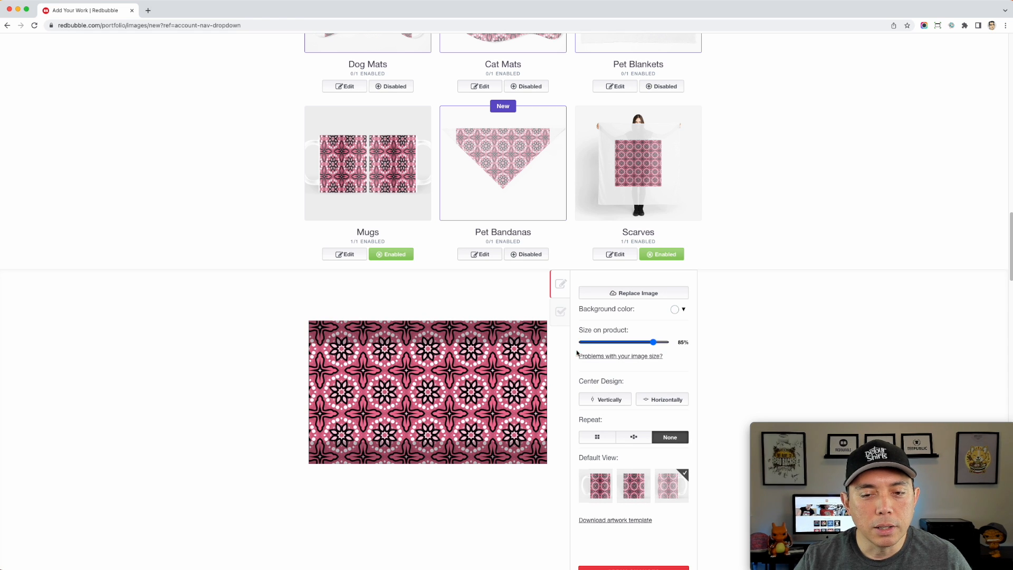
mouse_move(653, 342)
left_mouse_down()
mouse_move(645, 342)
mouse_move(653, 342)
left_mouse_up()
scroll(670, 417, "down", 3)
left_click(561, 201)
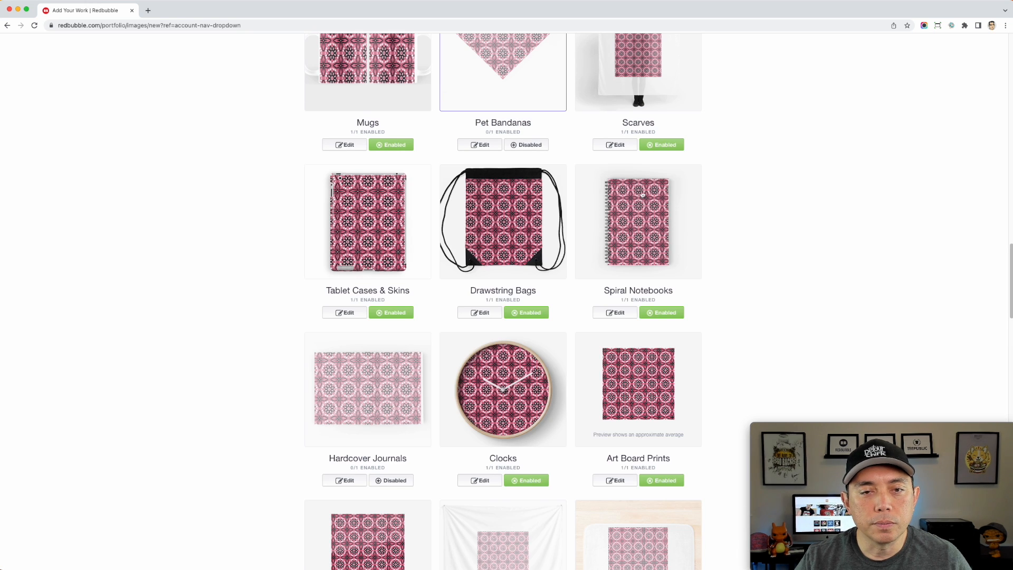
Look through the remaining products, from notebooks and clocks to water bottles and tote bags, to check pattern coverage
scroll(349, 216, "down", 3)
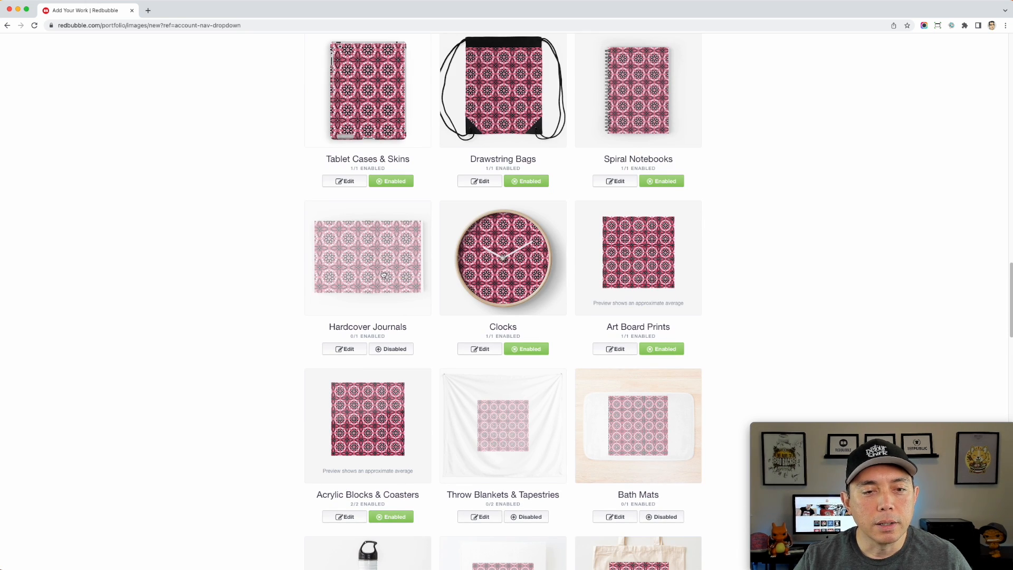
scroll(383, 272, "down", 2)
scroll(393, 209, "down", 2)
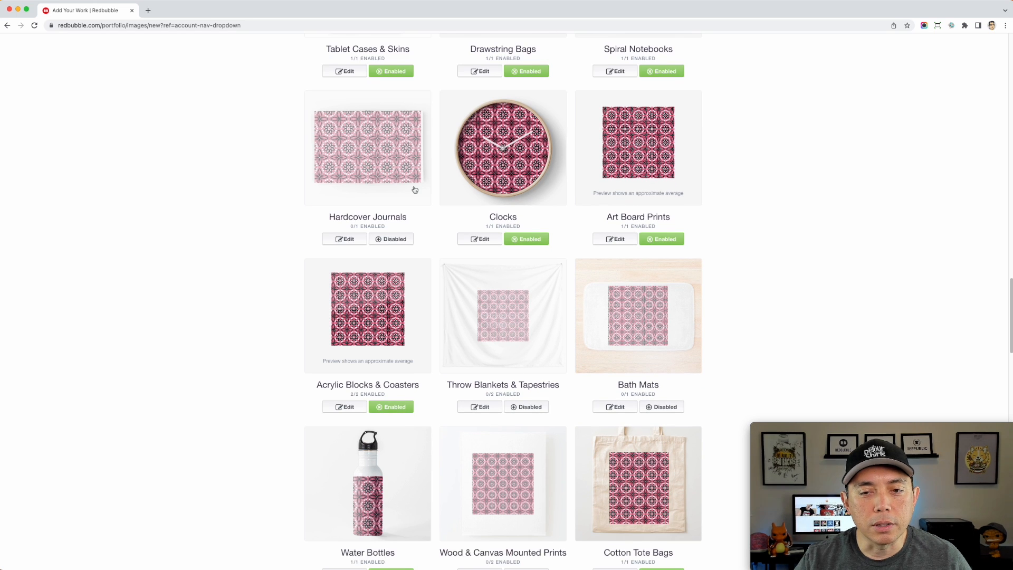
scroll(413, 187, "down", 2)
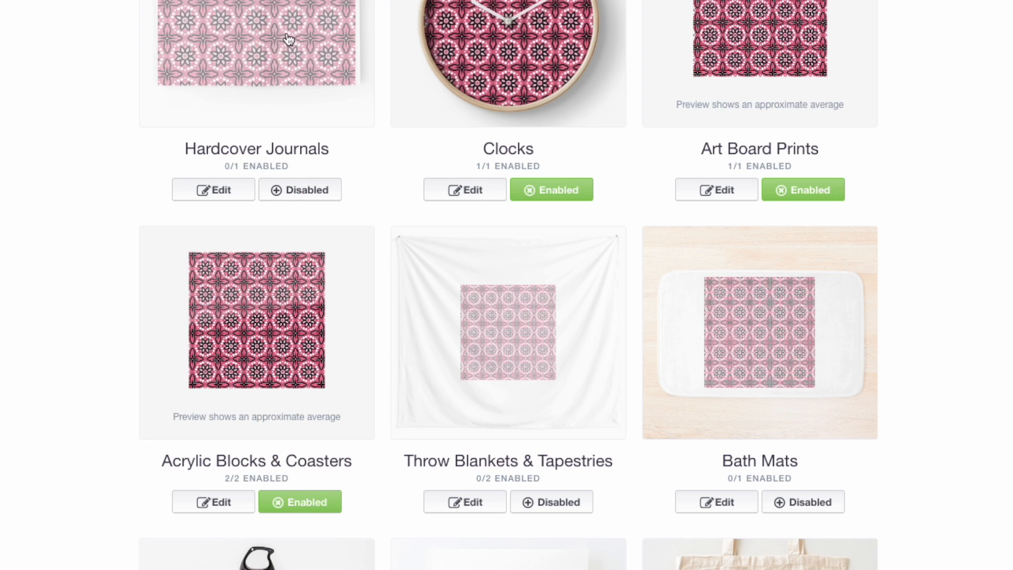
scroll(294, 52, "down", 5)
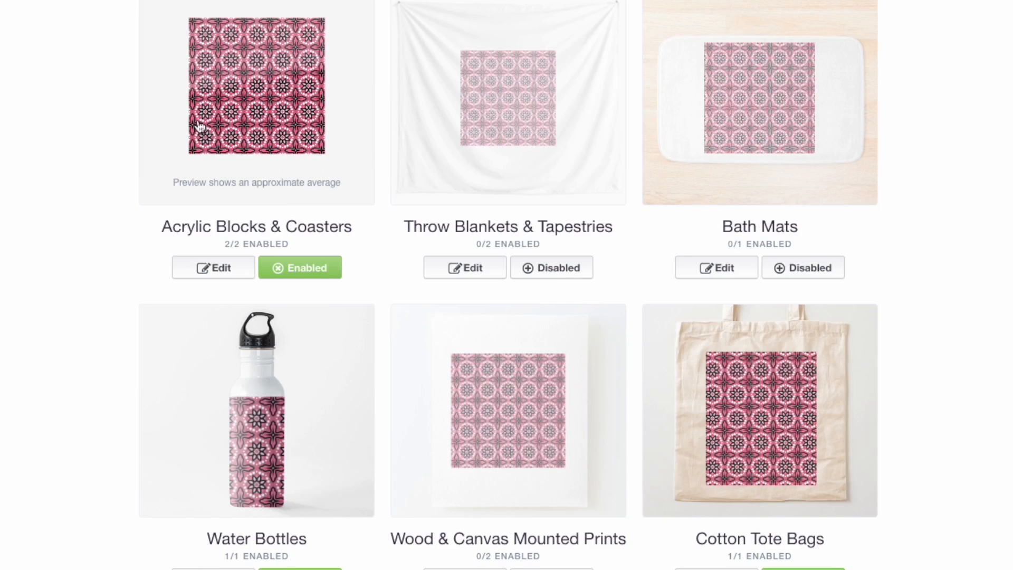
Open the Duffle Bags design settings to check the pattern's scale and coverage
left_click(330, 271)
left_click(501, 80)
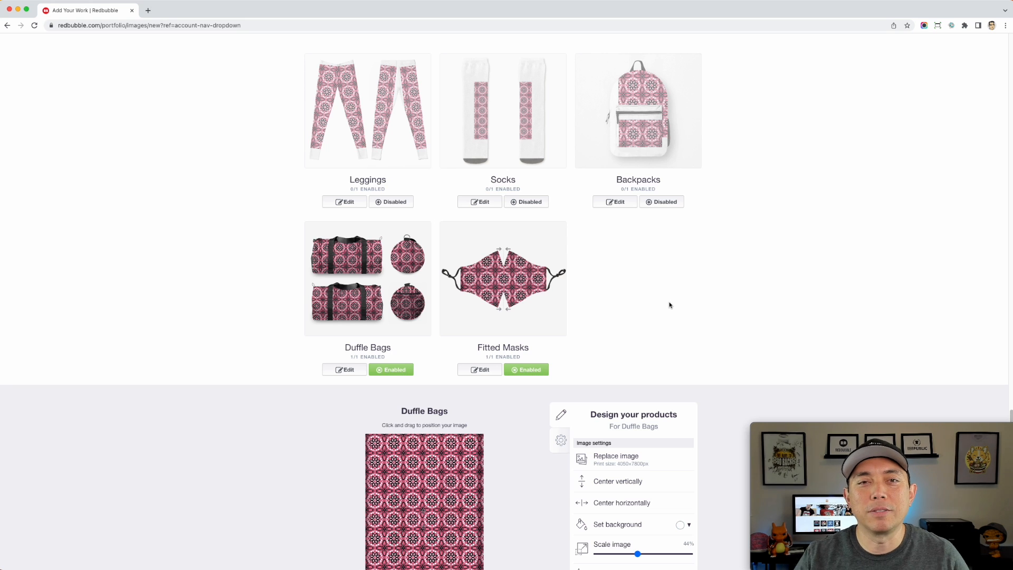
scroll(669, 305, "down", 1)
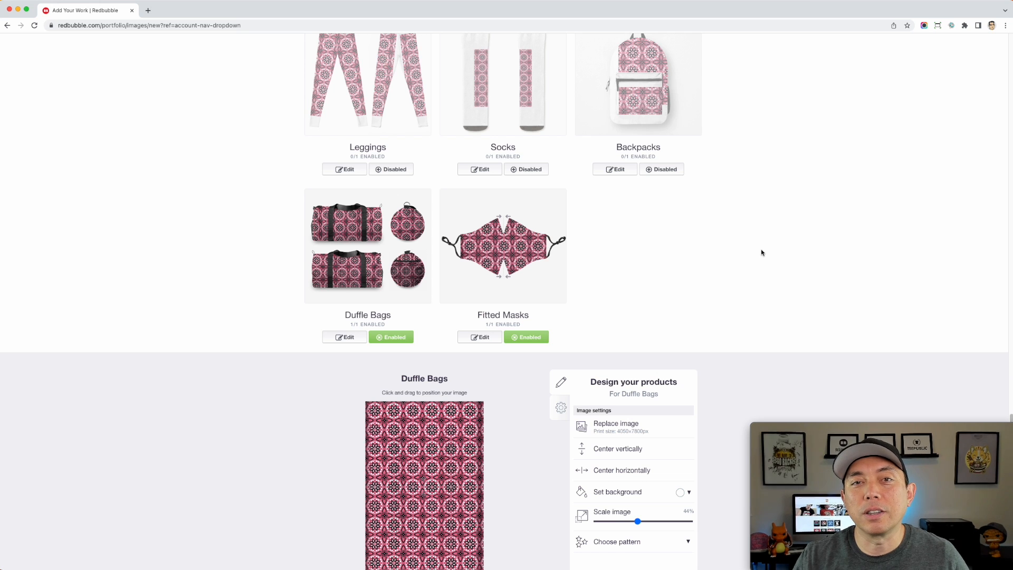
Review the upload form's media, collection and visibility options, its title, tags and description fields, and the product previews
scroll(790, 242, "down", 1)
scroll(790, 242, "down", 10)
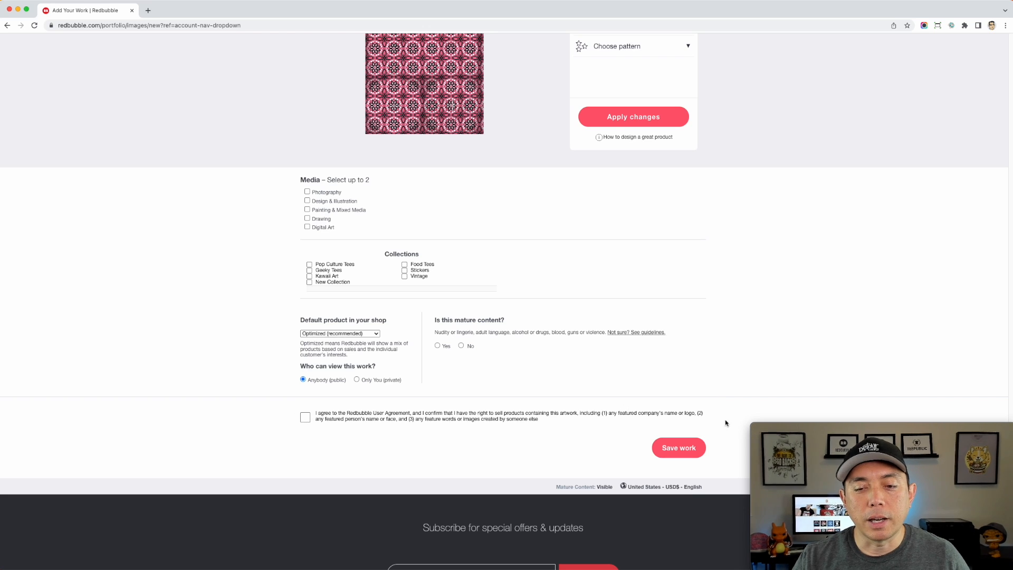
scroll(722, 402, "up", 15)
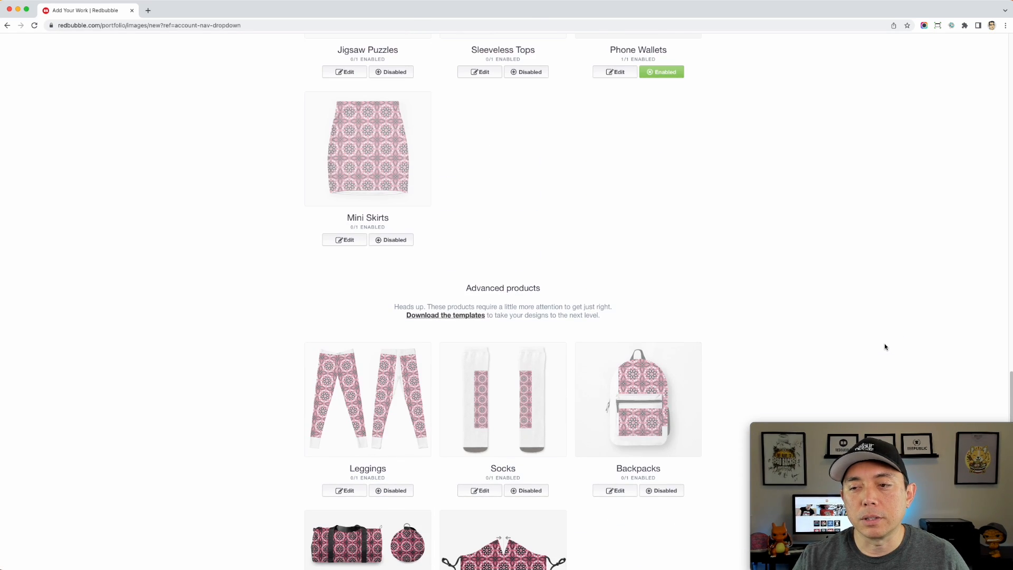
left_click_drag(1010, 393, 959, 18)
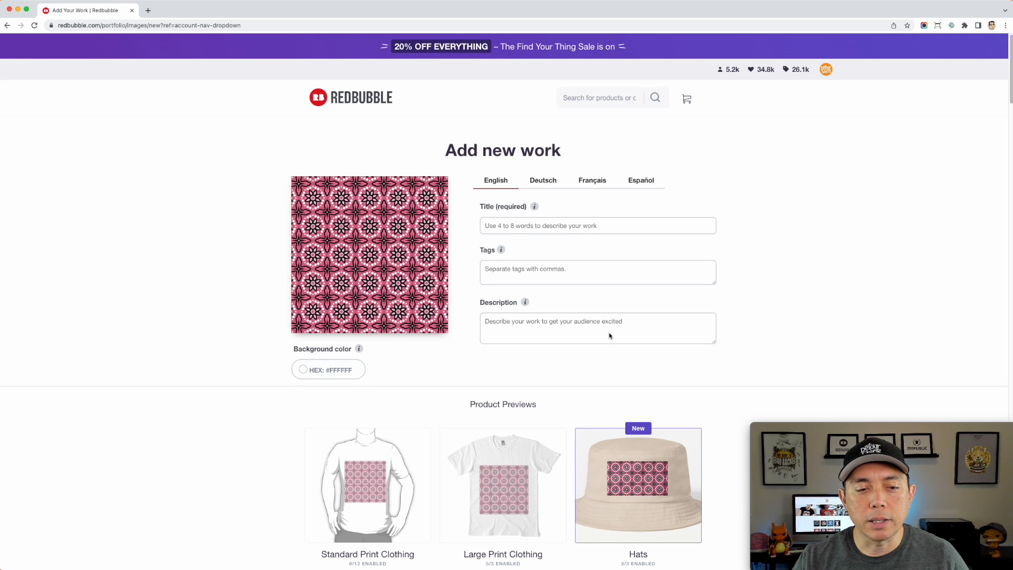
scroll(715, 285, "down", 12)
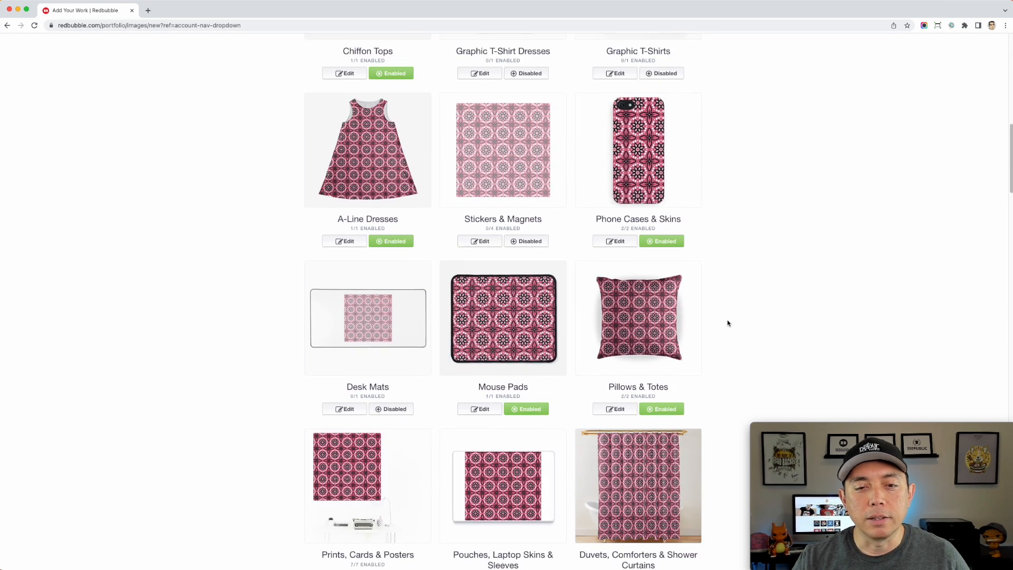
scroll(728, 323, "down", 1)
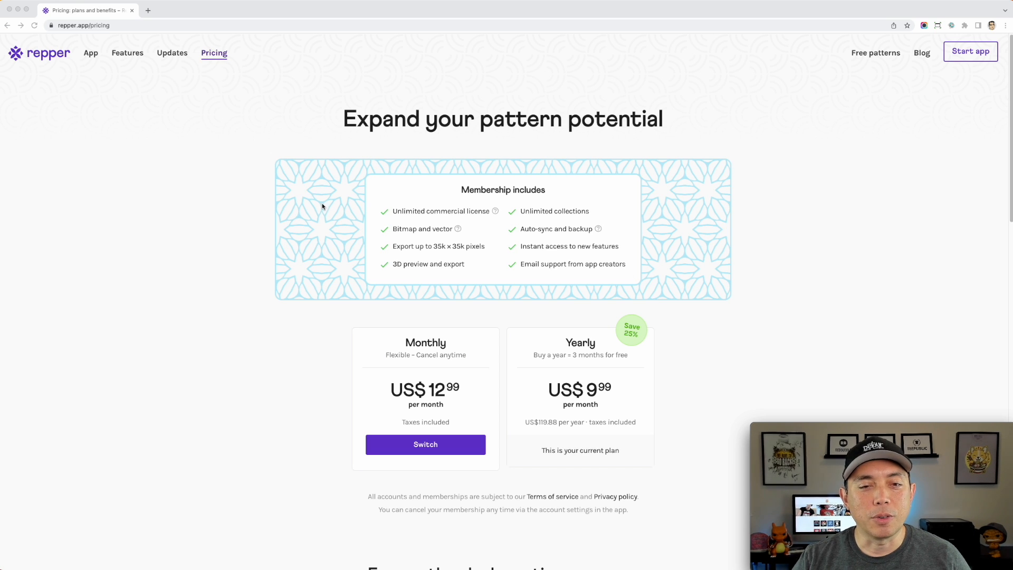
Examine Repper's pricing page, covering the membership benefits, the monthly and yearly plans, and the frequently asked questions
scroll(302, 281, "down", 2)
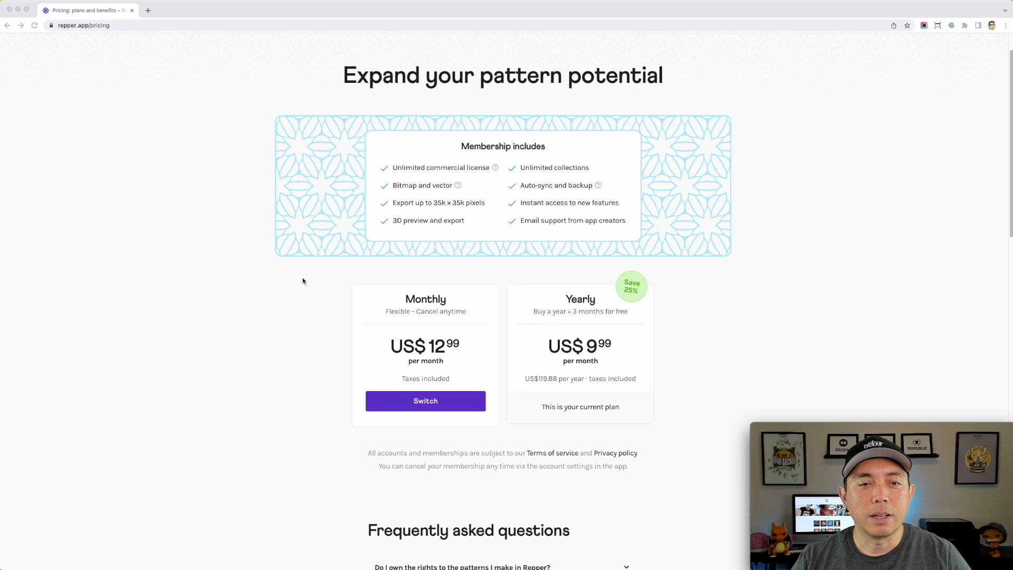
scroll(303, 281, "down", 3)
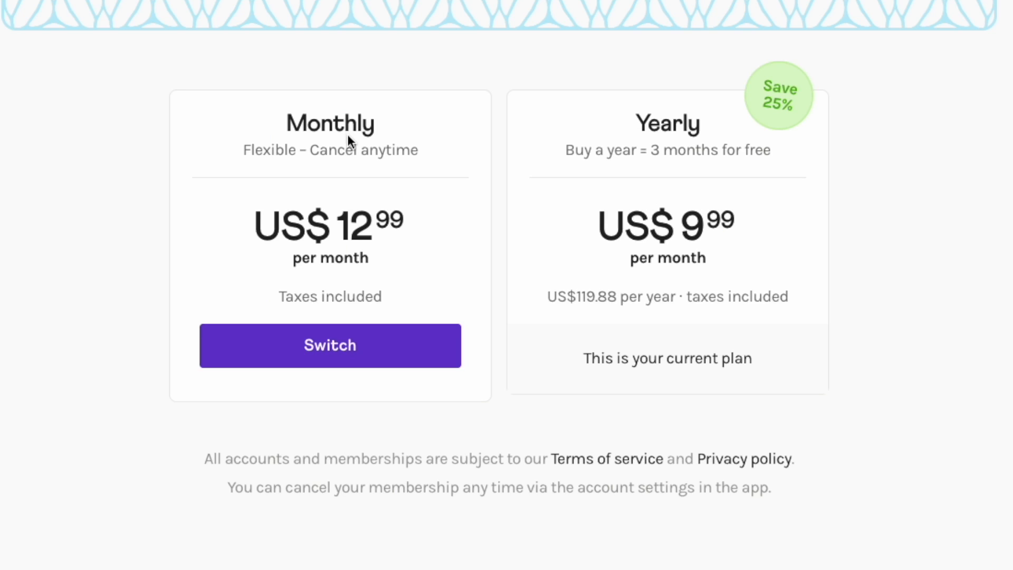
scroll(265, 162, "up", 1)
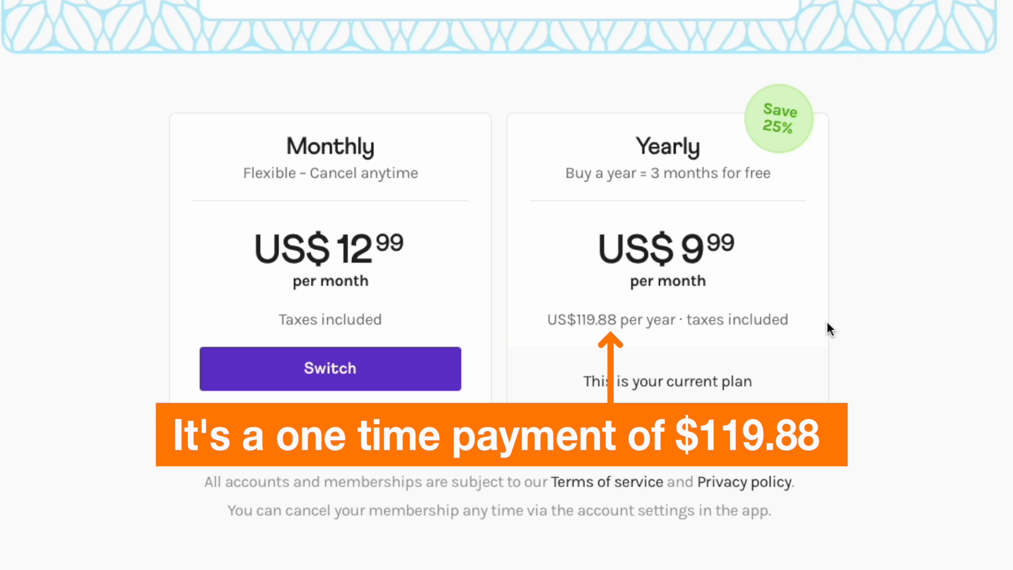
scroll(826, 343, "up", 1)
scroll(895, 312, "down", 12)
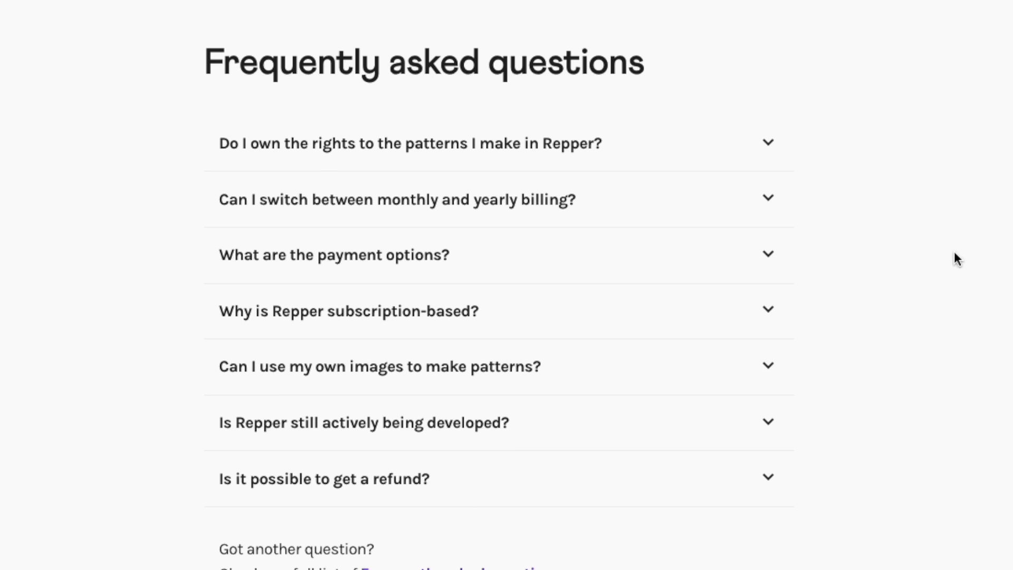
scroll(936, 361, "up", 15)
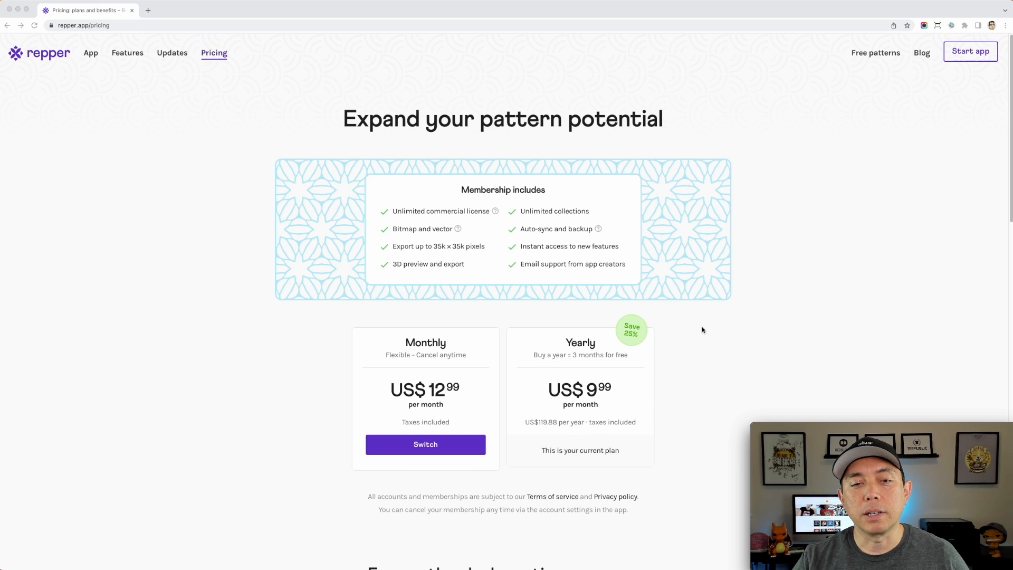